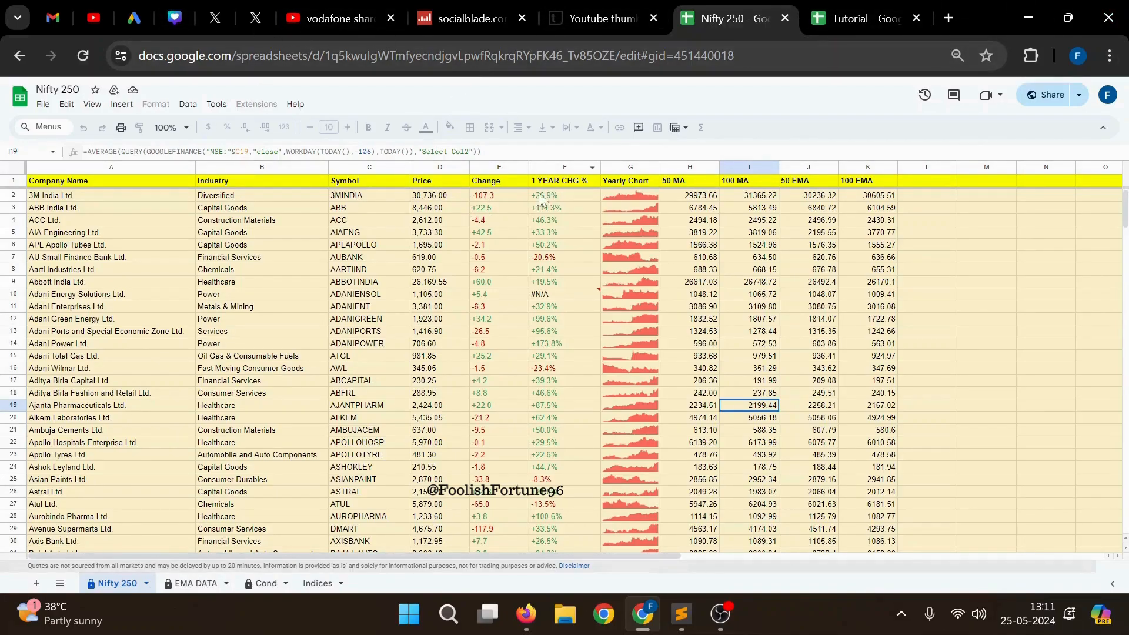
pyautogui.click(680, 614)
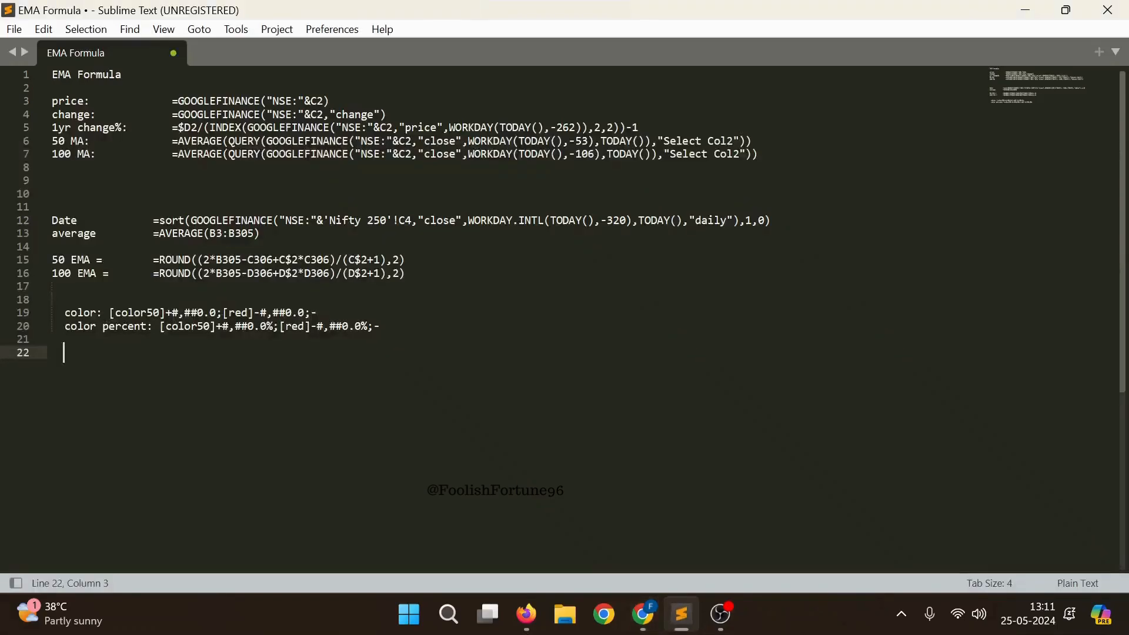
pyautogui.click(696, 622)
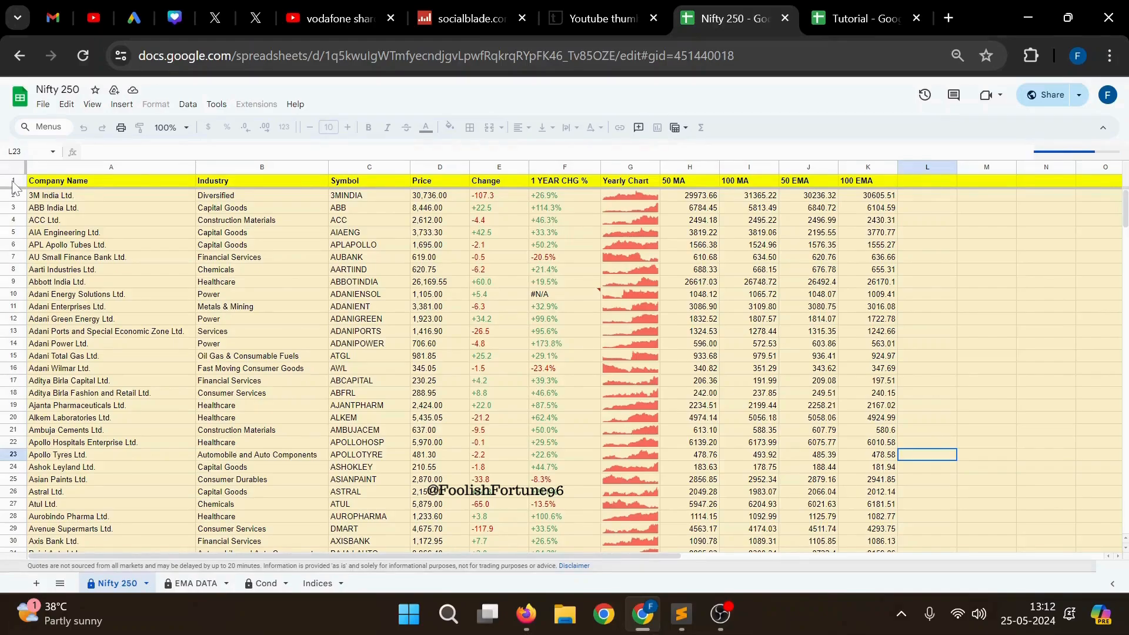
pyautogui.moveTo(12, 182); pyautogui.dragTo(203, 220)
pyautogui.click(103, 255)
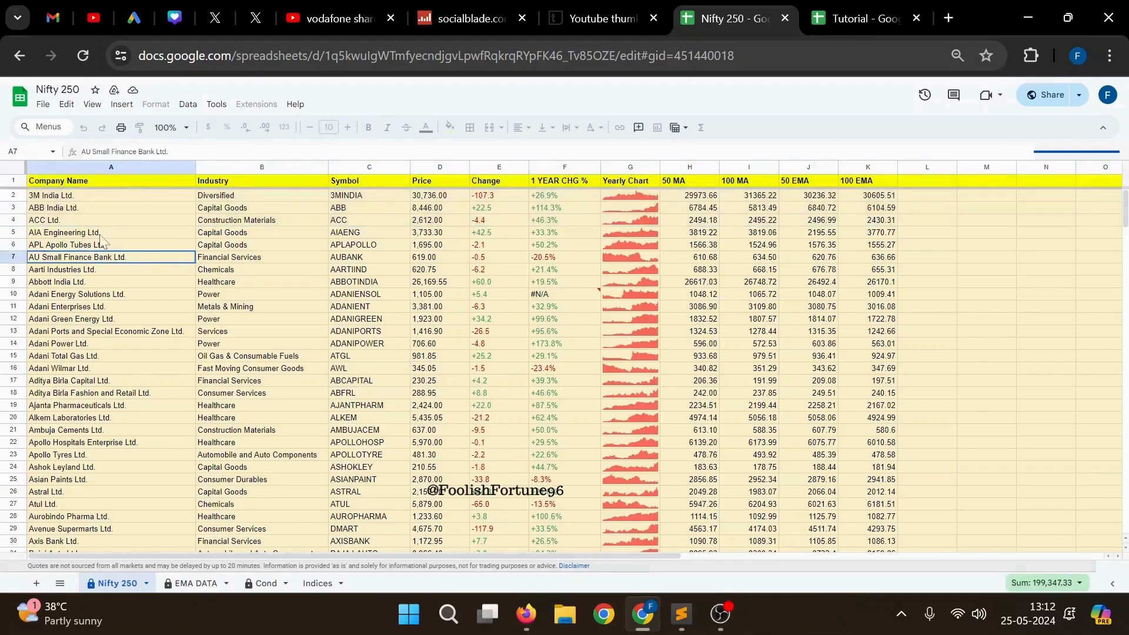
pyautogui.moveTo(13, 196); pyautogui.dragTo(150, 223)
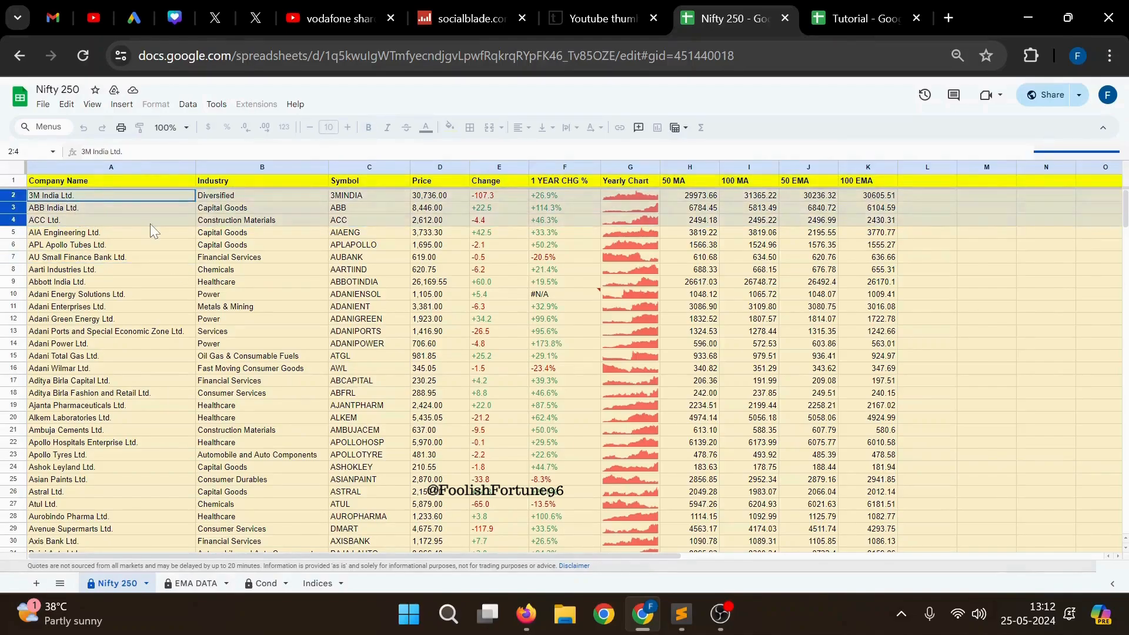
pyautogui.click(416, 208)
# - Copy the company names, industries and symbols in A2:C10 of Nifty 250 into Sheet1 of the Tutorial spreadsheet, starting at A1
pyautogui.moveTo(392, 199); pyautogui.dragTo(149, 290)
pyautogui.hotkey('ctrl', 'c')
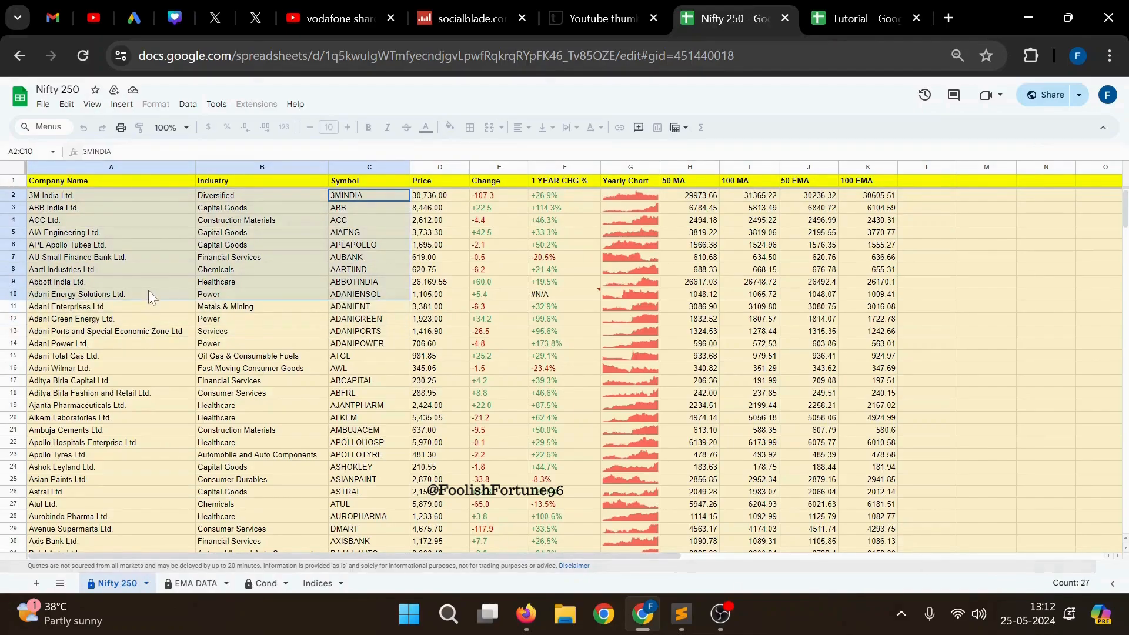
pyautogui.click(850, 12)
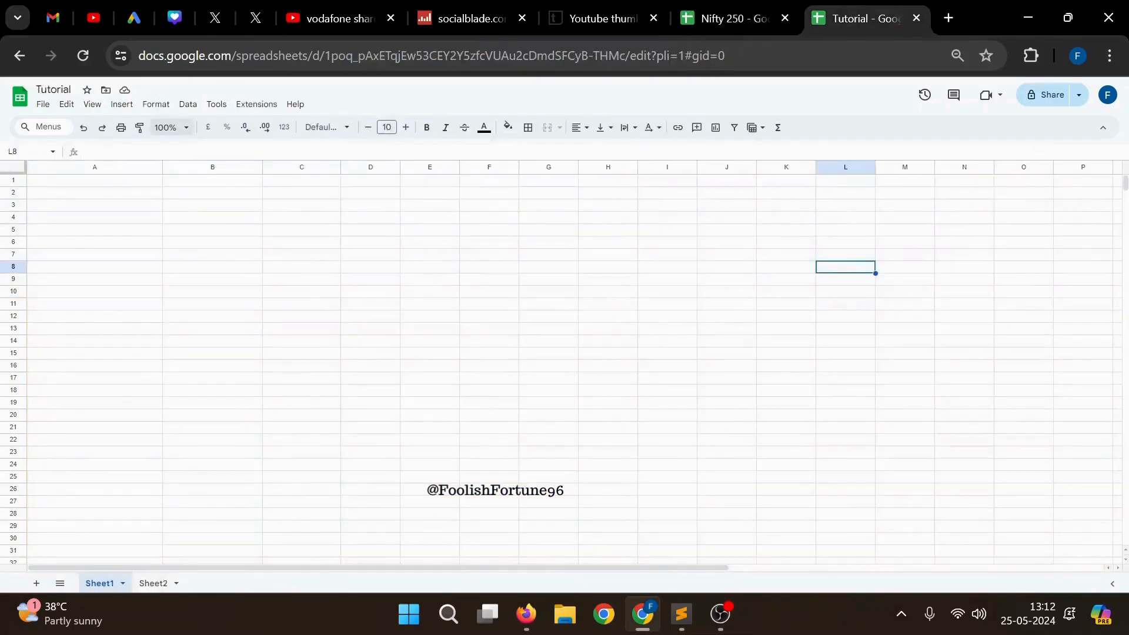
pyautogui.click(14, 169)
pyautogui.hotkey('ctrl', 'v')
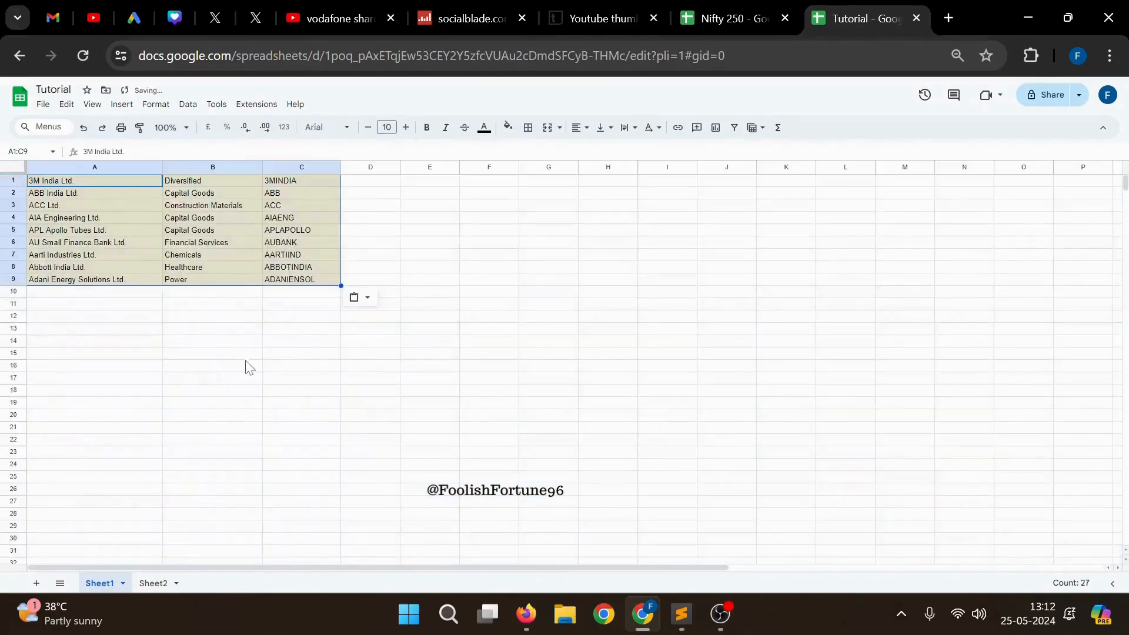
pyautogui.click(247, 365)
# - Insert one blank row above the first company row in Sheet1
pyautogui.rightClick(13, 181)
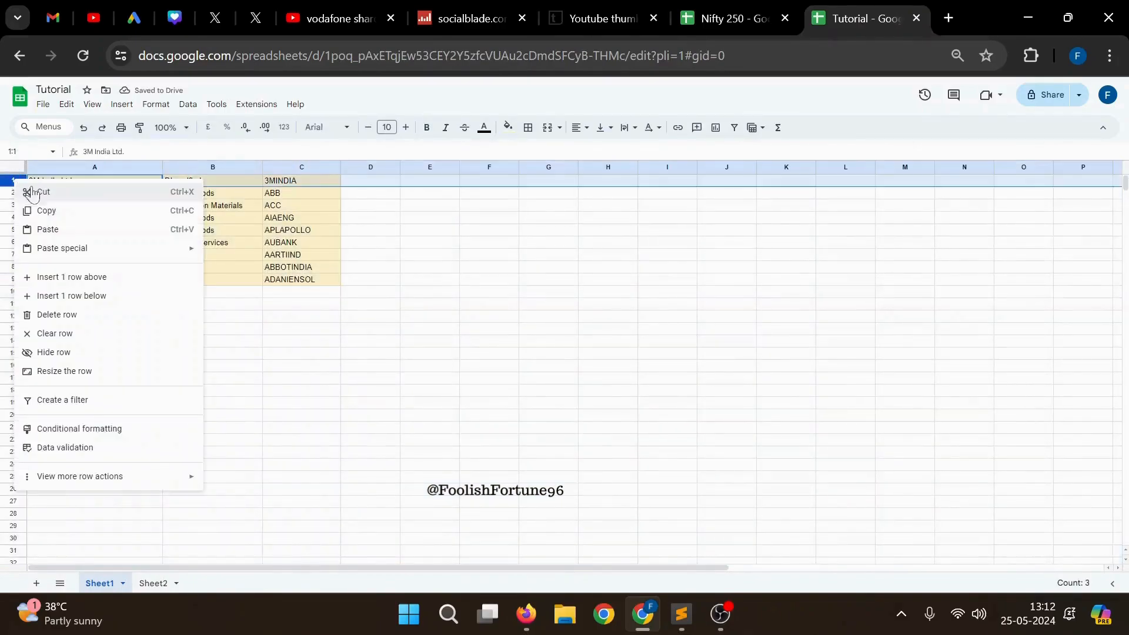
pyautogui.click(107, 276)
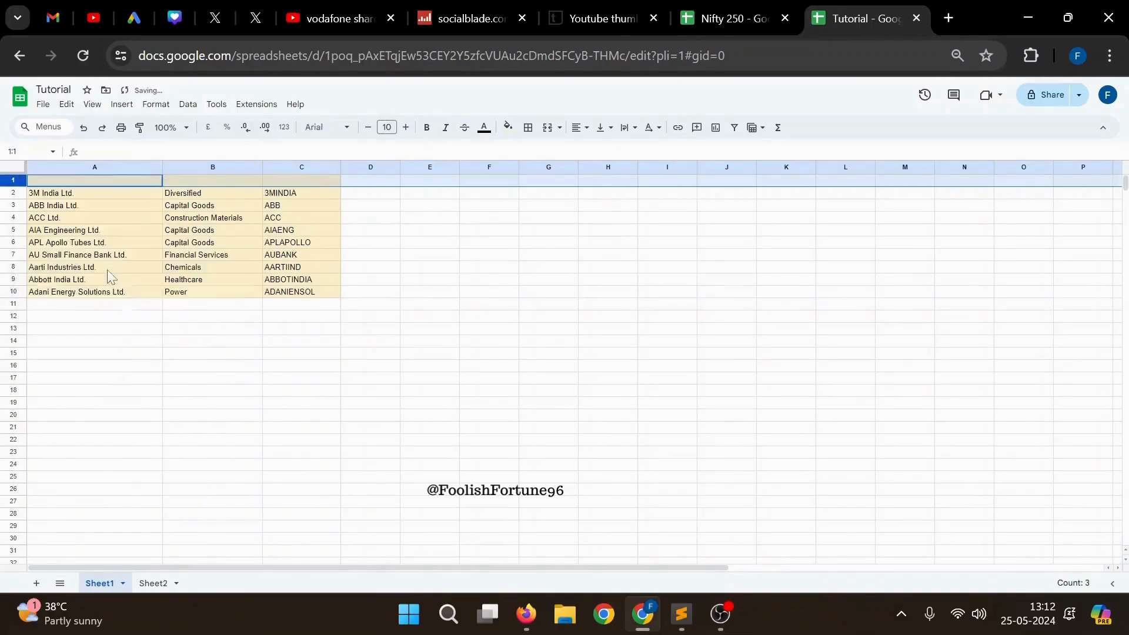
pyautogui.click(277, 367)
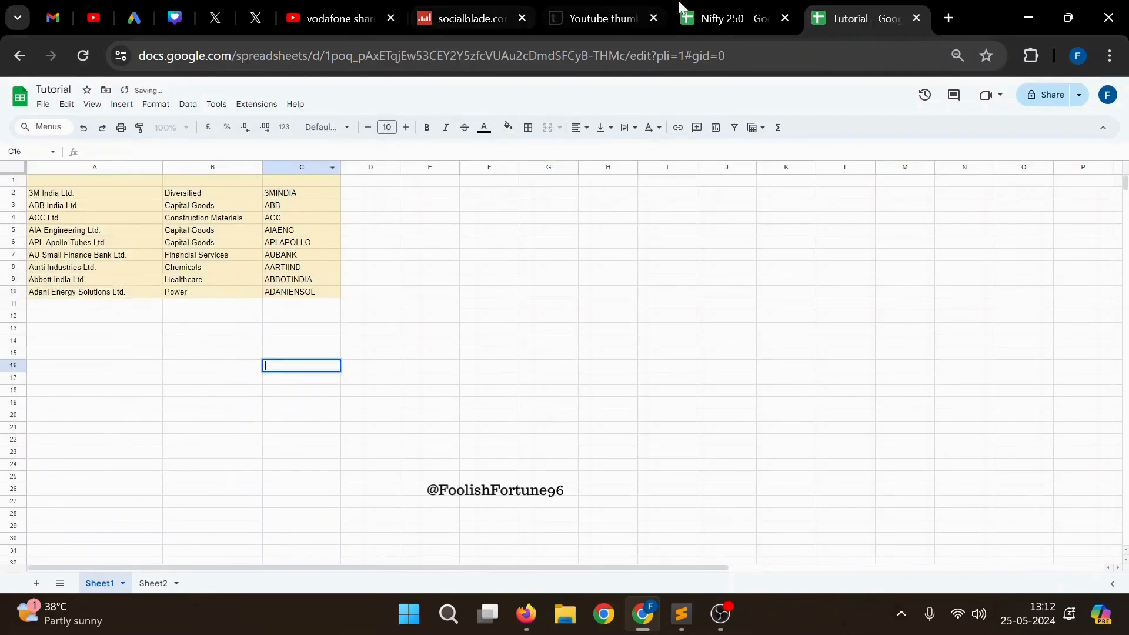
# - Copy the header row of the Nifty 250 sheet into the blank row 1 of the Tutorial spreadsheet
pyautogui.click(713, 14)
pyautogui.click(457, 296)
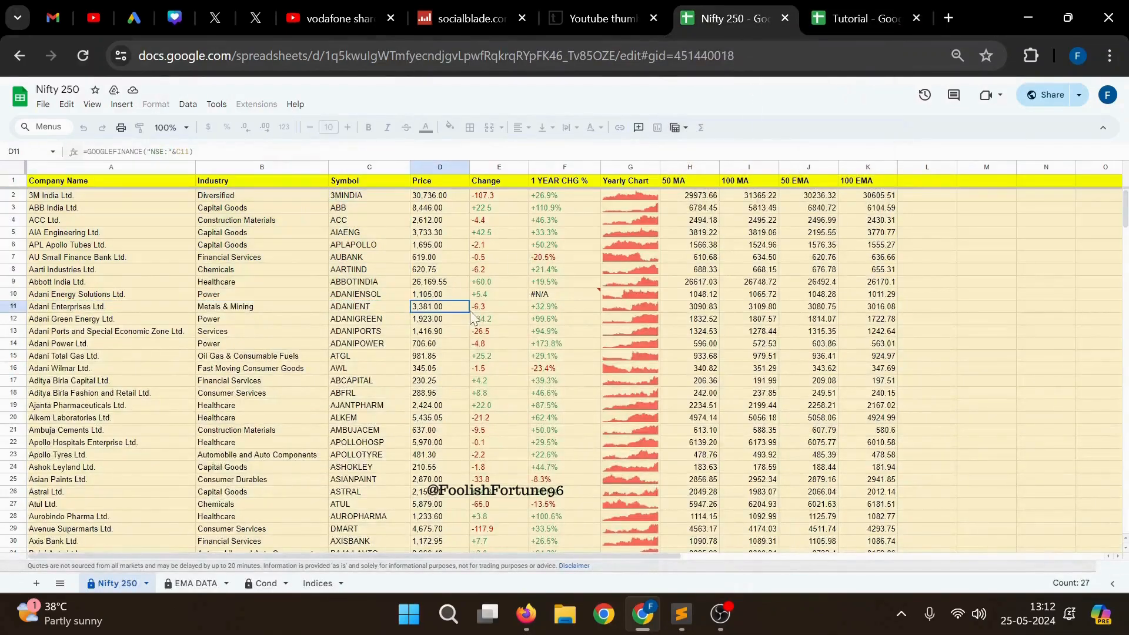
pyautogui.click(13, 180)
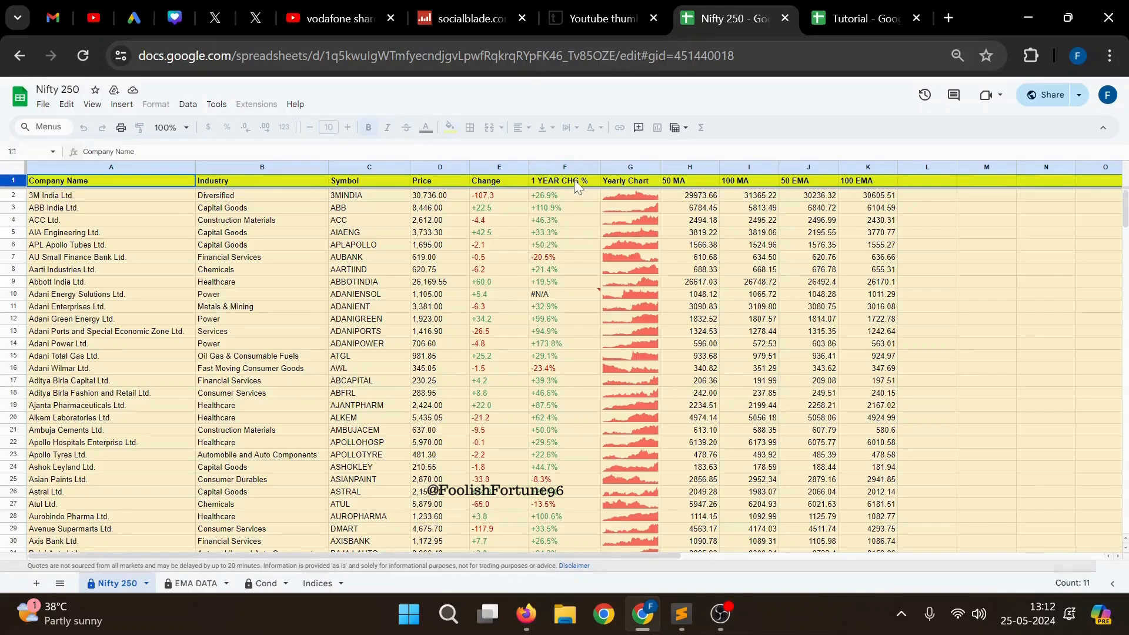
pyautogui.click(835, 15)
pyautogui.click(13, 169)
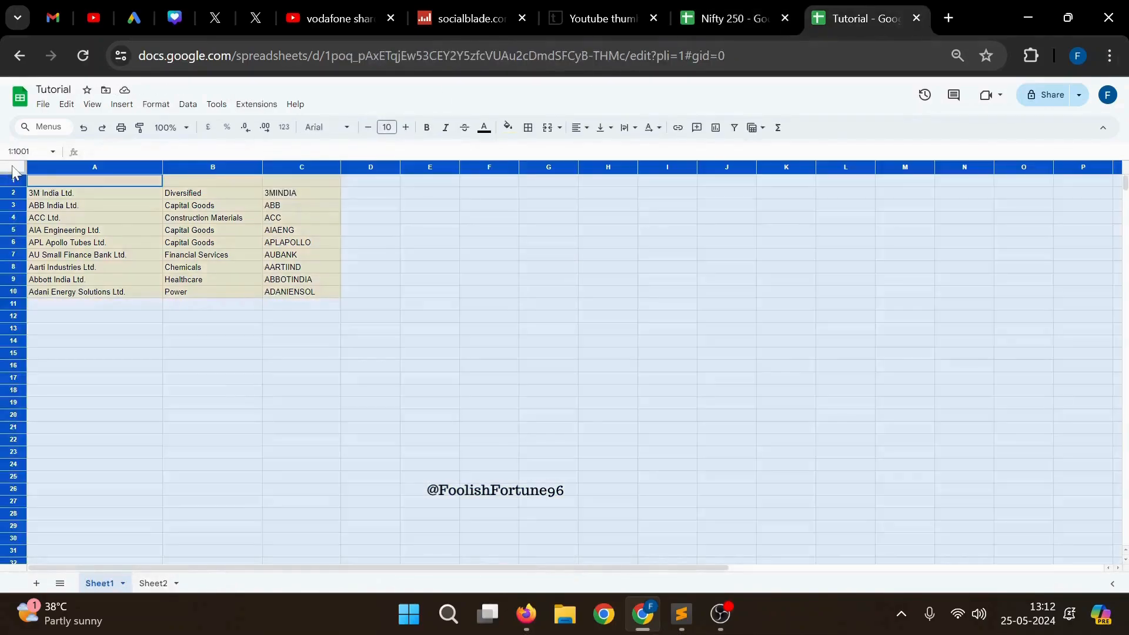
pyautogui.click(37, 182)
pyautogui.click(15, 178)
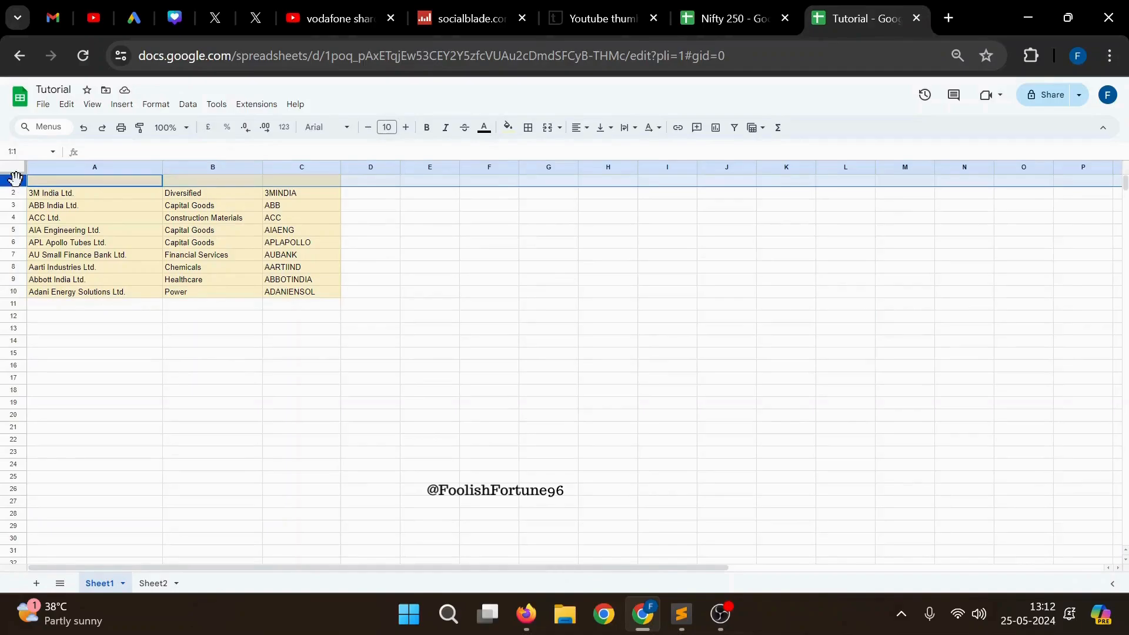
pyautogui.write('Company Name\tIndustry\tSymbol\tPrice\tChange\t1 YEAR CHG %\tYearly Chart\t50 MA\t100 MA\t50 EMA\t100 EMA')
pyautogui.click(388, 238)
# - Clear the headers from Yearly Chart through 100 EMA in G1:K1
pyautogui.click(555, 182)
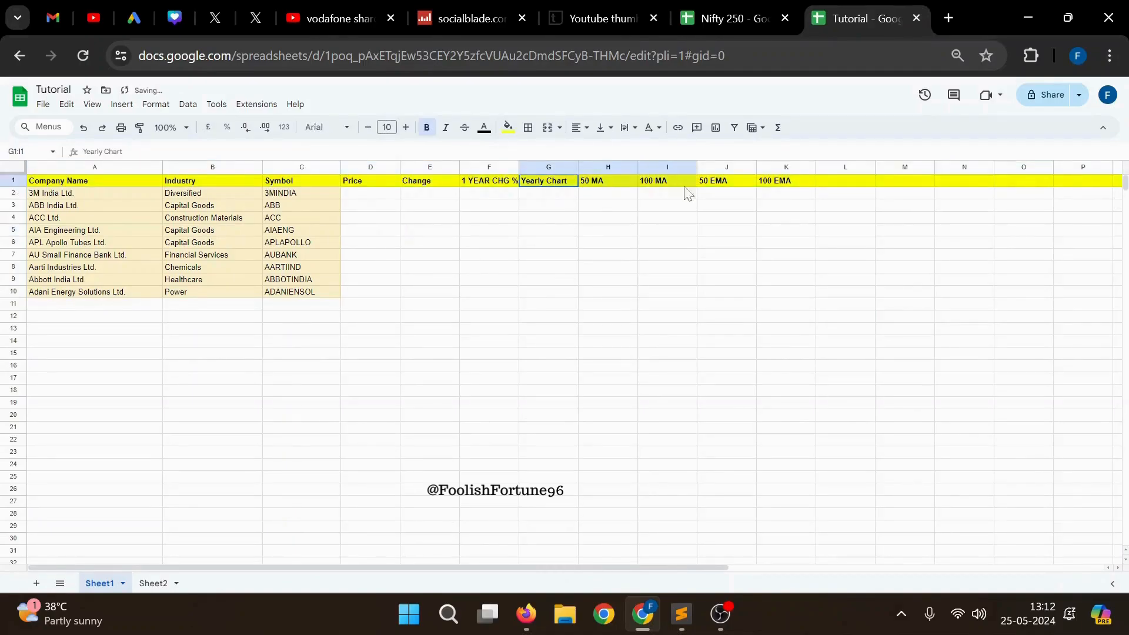
pyautogui.moveTo(686, 192); pyautogui.dragTo(777, 189)
pyautogui.press('Delete')
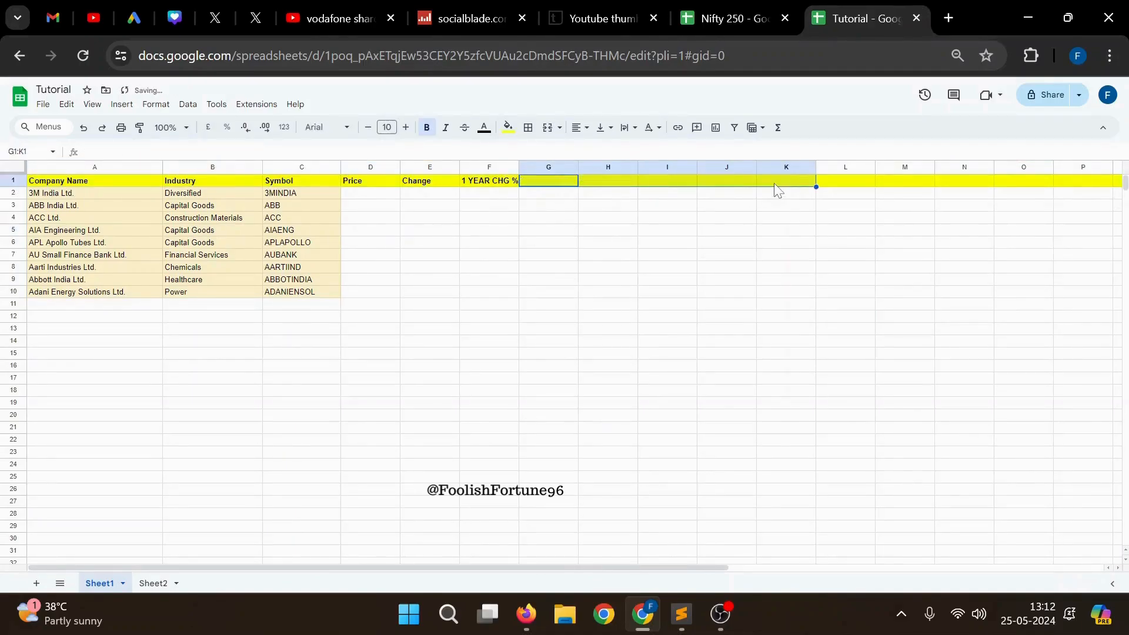
pyautogui.click(763, 268)
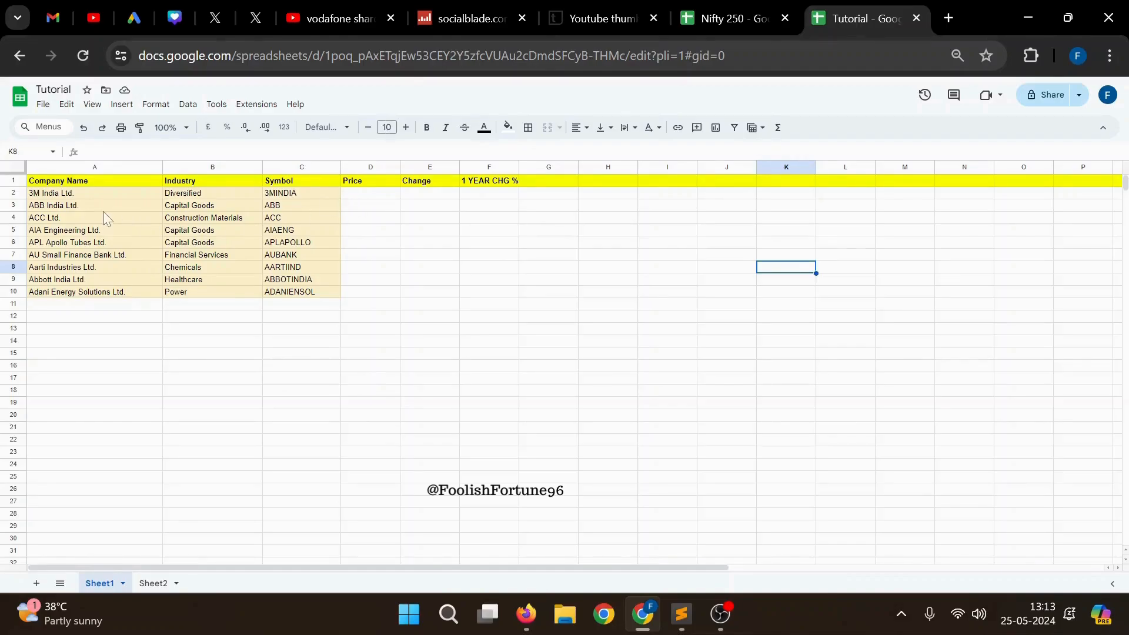
# - Switch to the EMA Formula file in Sublime Text and copy the price formula =GOOGLEFINANCE("NSE:"&C2) for cell D2
pyautogui.click(309, 195)
pyautogui.click(352, 196)
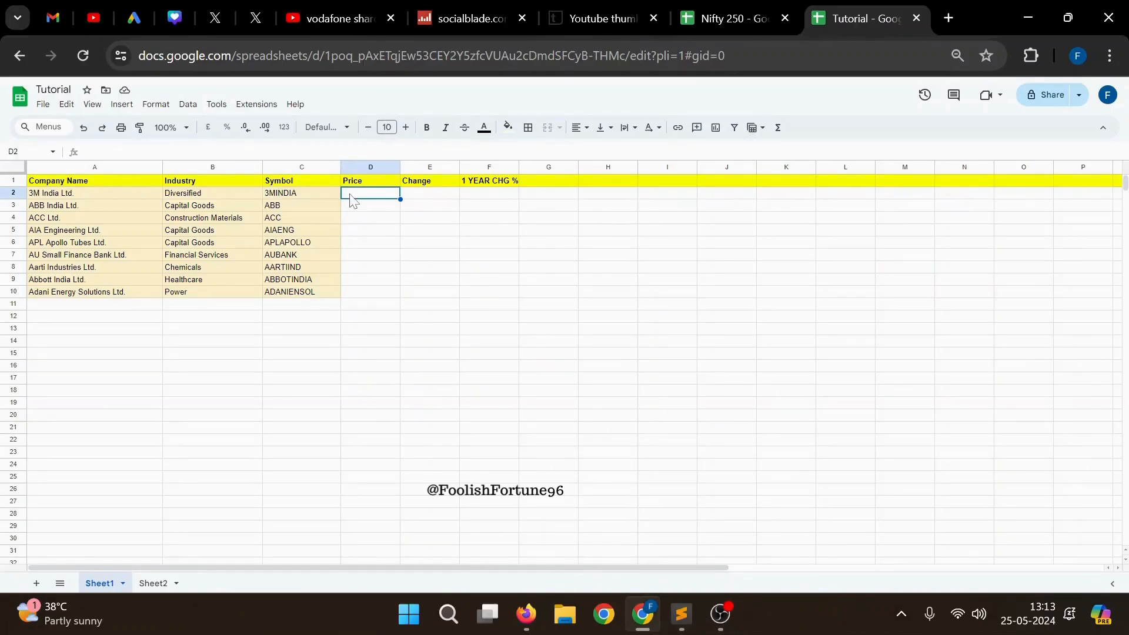
pyautogui.click(681, 613)
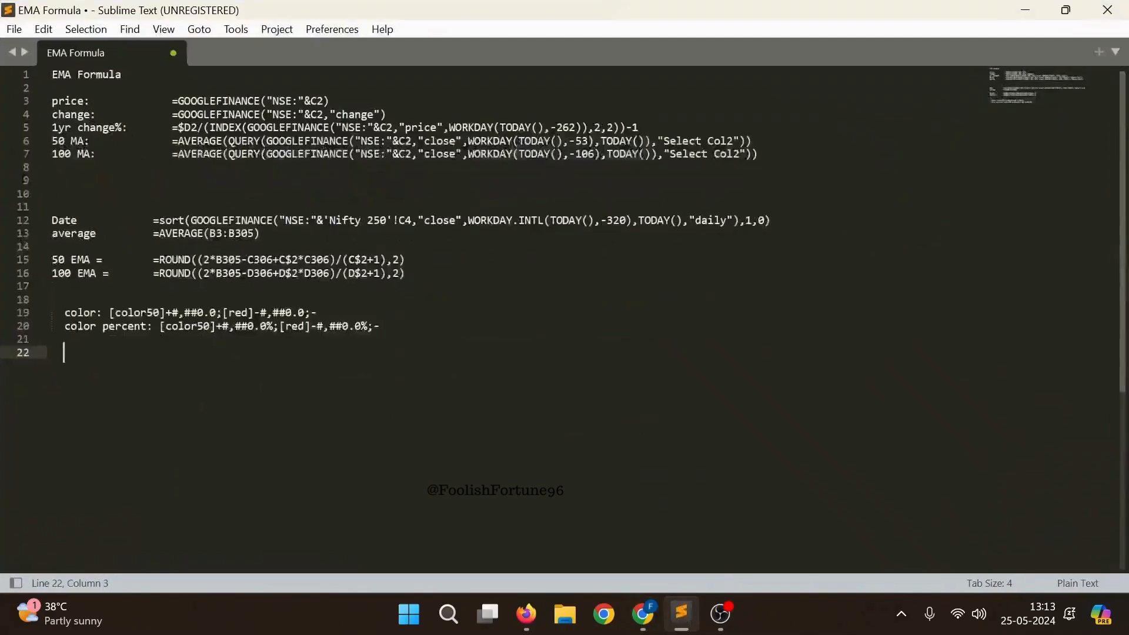
pyautogui.click(234, 155)
pyautogui.moveTo(329, 101); pyautogui.dragTo(172, 101)
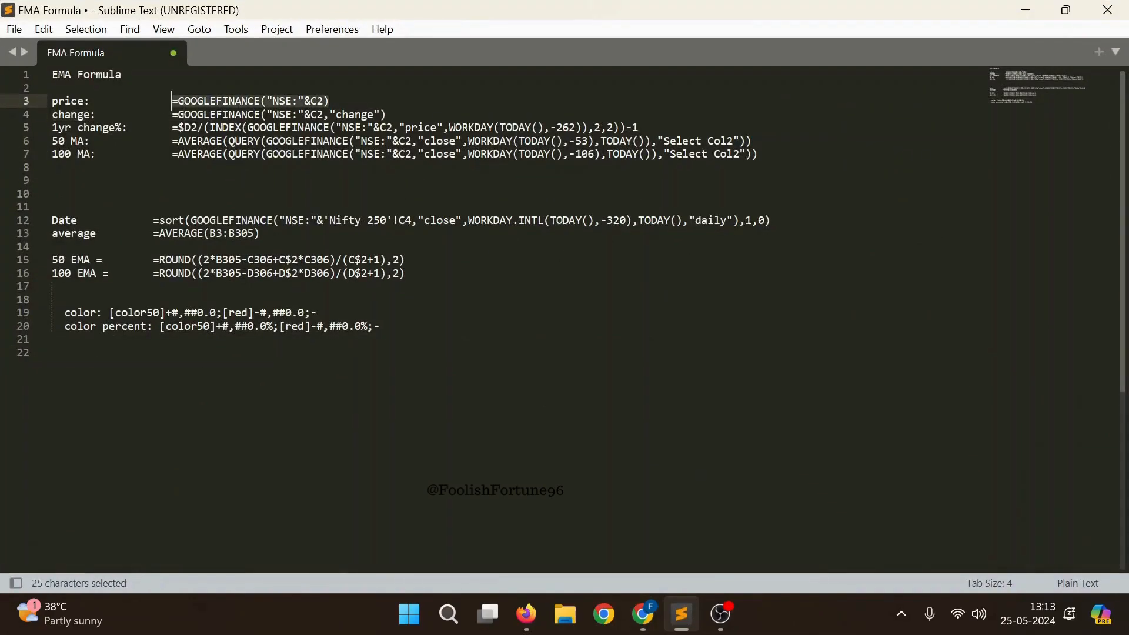
pyautogui.hotkey('ctrl', 'c')
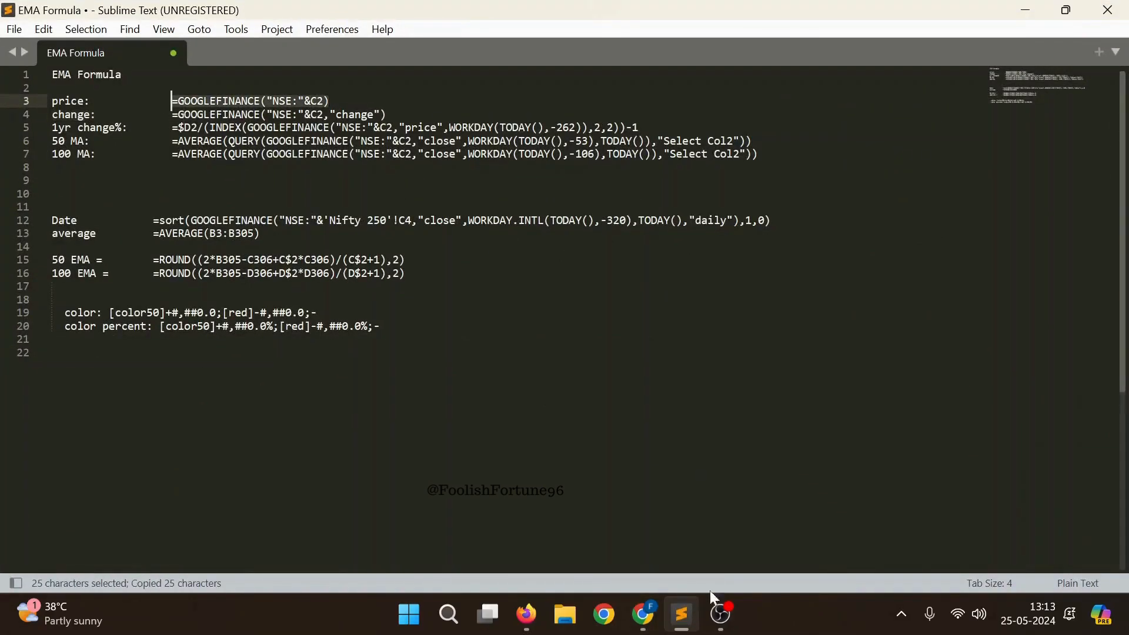
# - Return to the Tutorial spreadsheet in Chrome and enter =GOOGLEFINANCE("NSE:"&C2) in cell D2 under Price
pyautogui.click(650, 620)
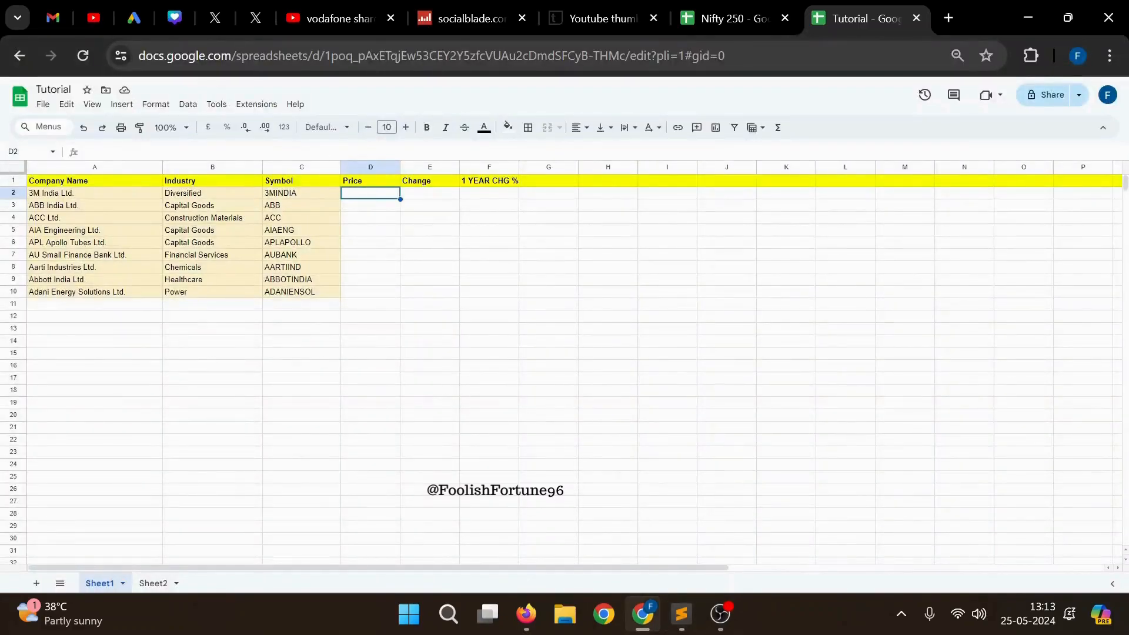
pyautogui.click(288, 152)
pyautogui.hotkey('ctrl', 'v')
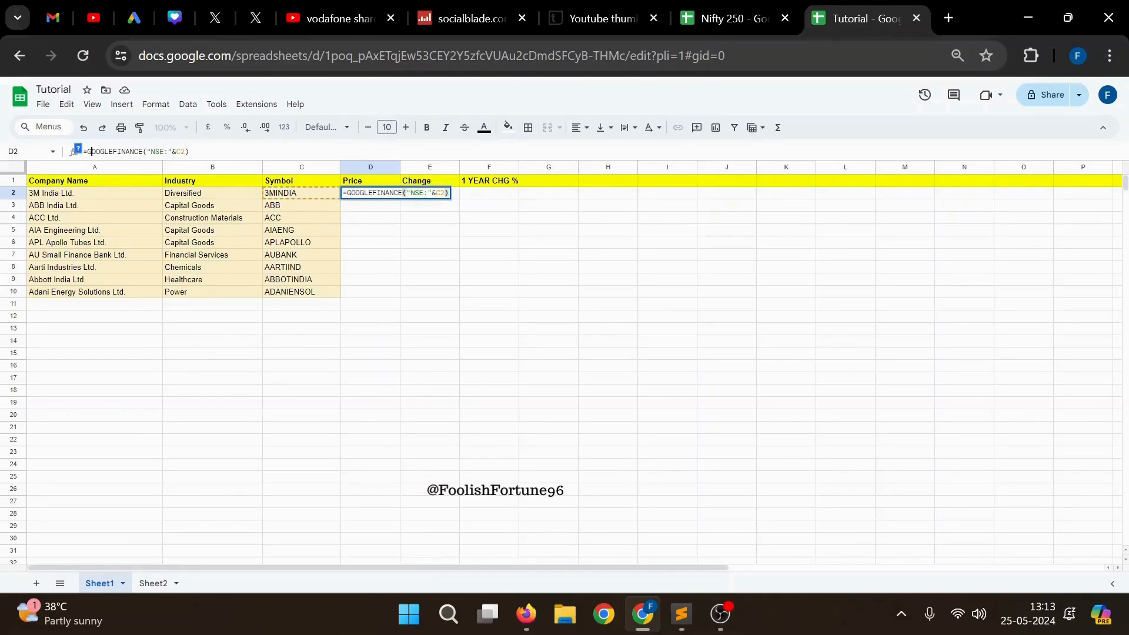
pyautogui.moveTo(143, 152); pyautogui.dragTo(92, 151)
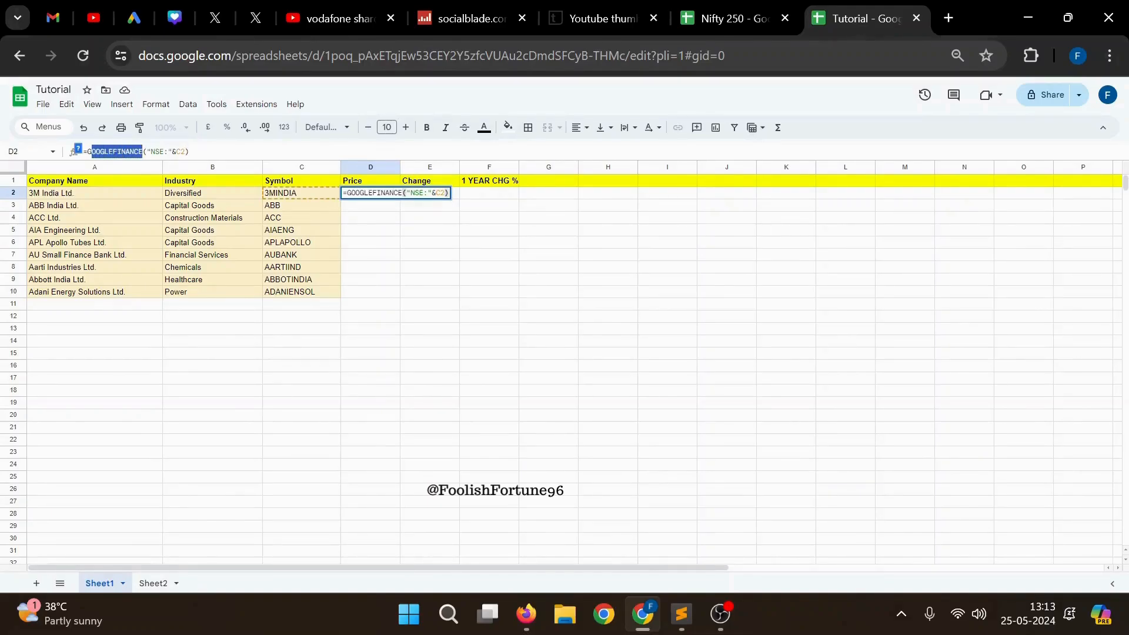
pyautogui.click(100, 152)
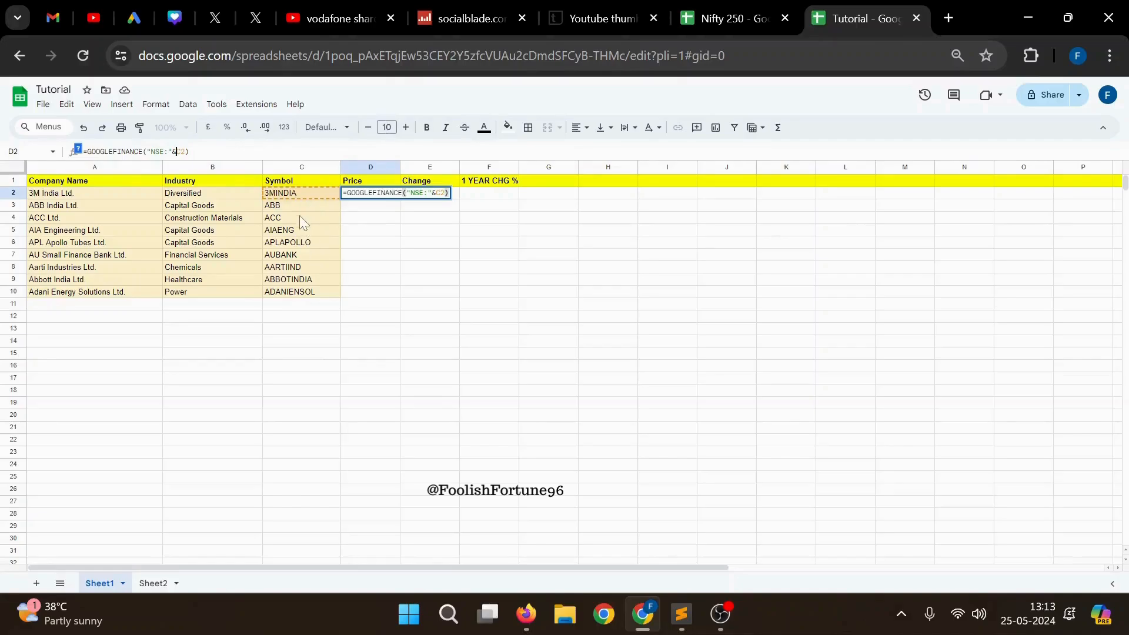
pyautogui.press('Return')
pyautogui.click(510, 237)
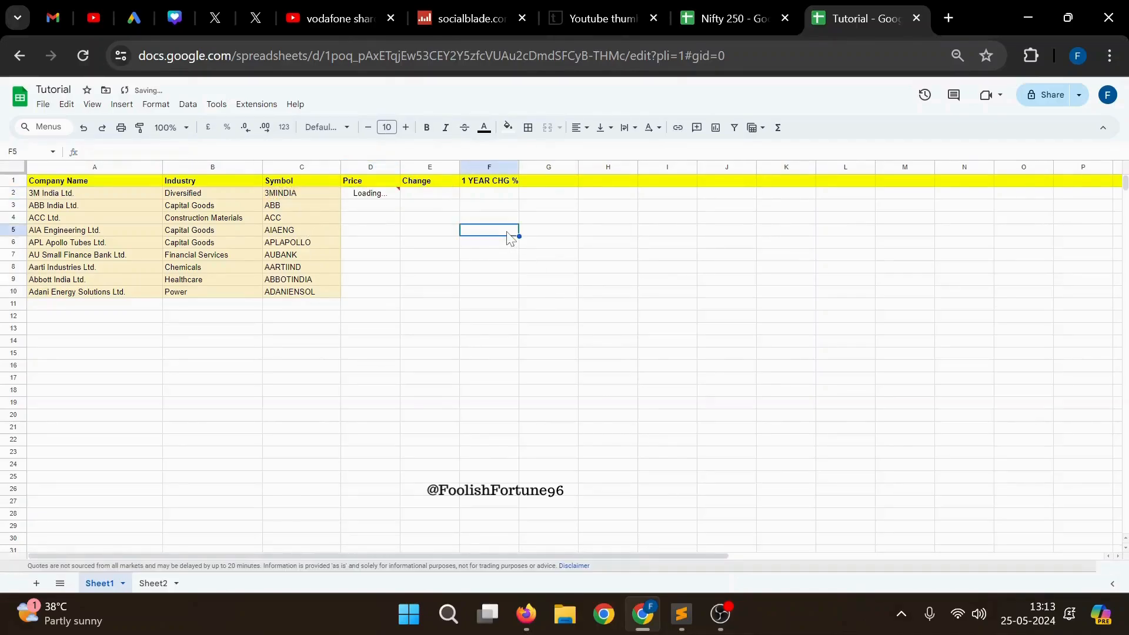
# - Fill the price formula from D2 down to D10 for all listed companies
pyautogui.click(361, 196)
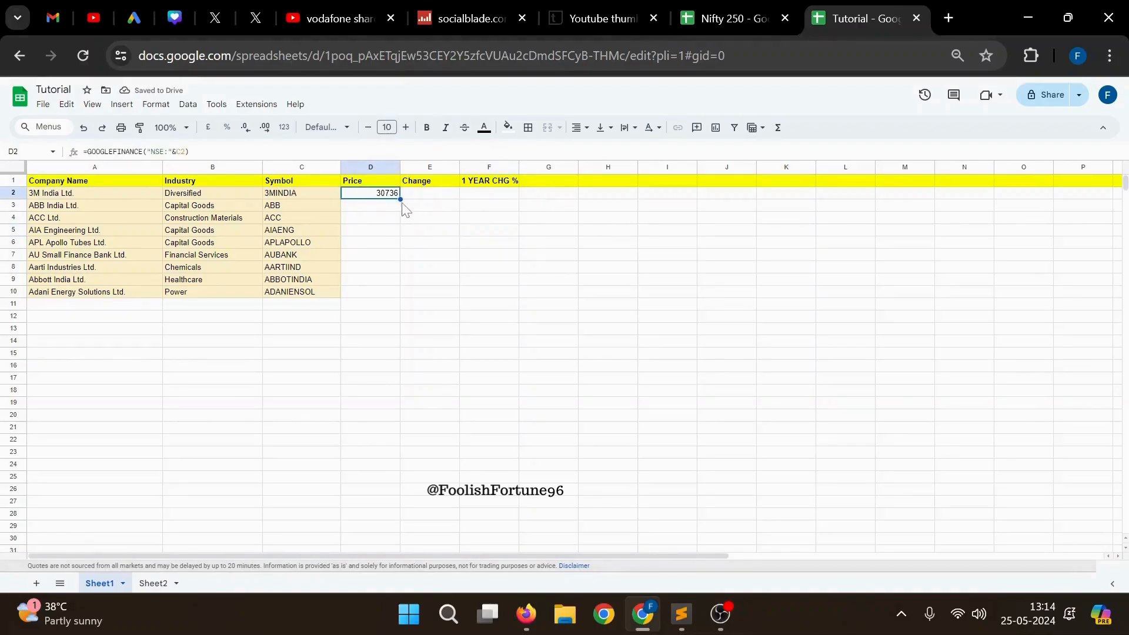
pyautogui.click(439, 208)
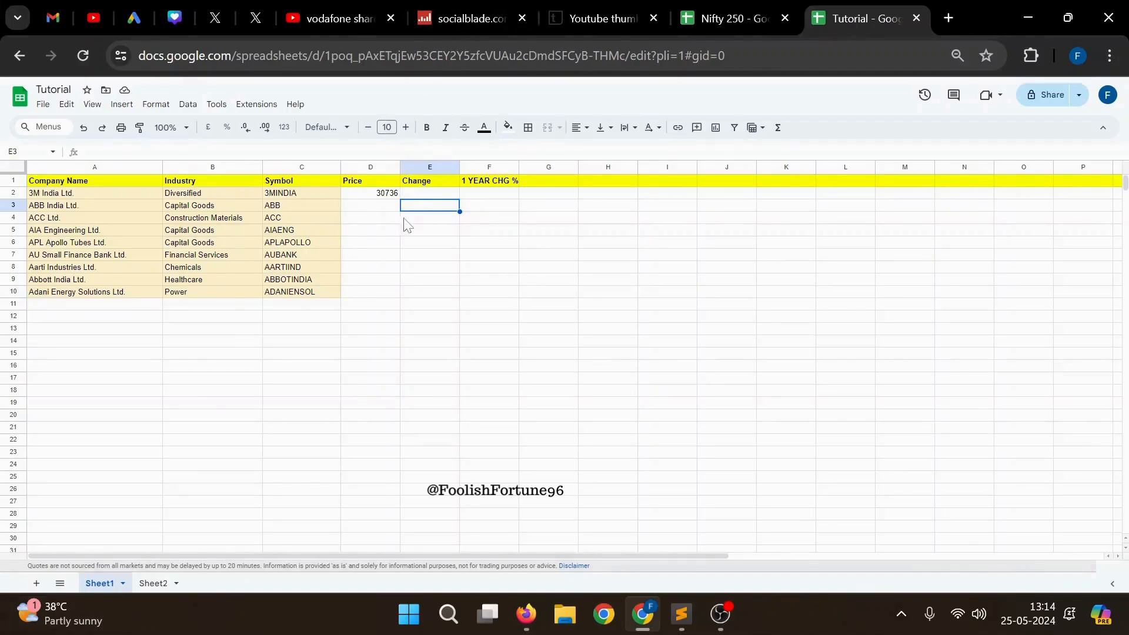
pyautogui.click(379, 199)
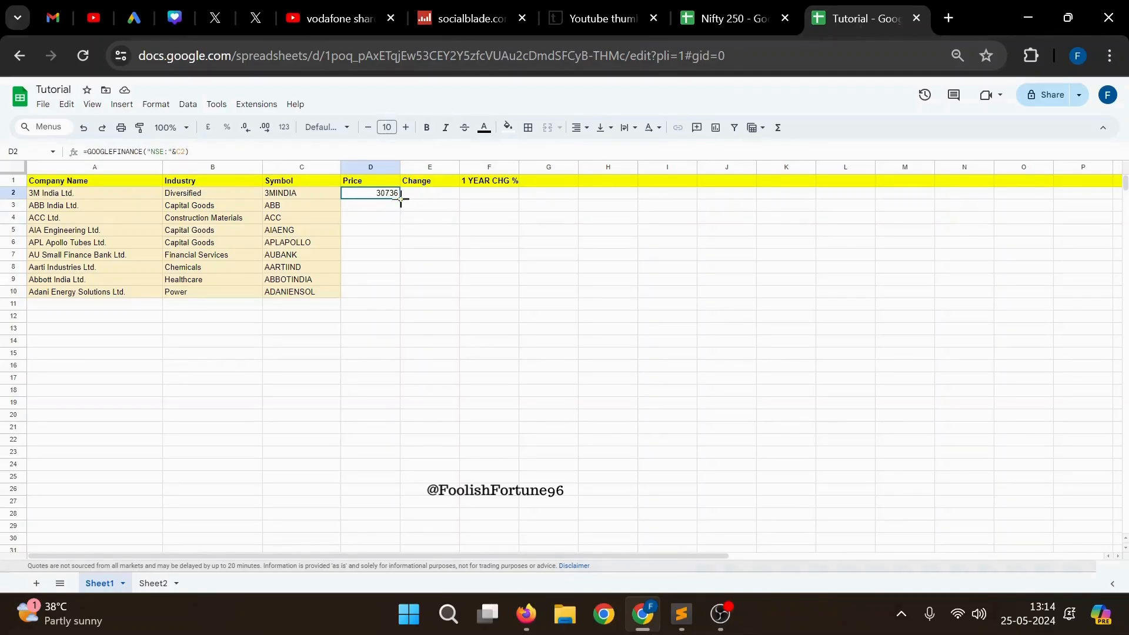
pyautogui.moveTo(400, 198); pyautogui.dragTo(404, 290)
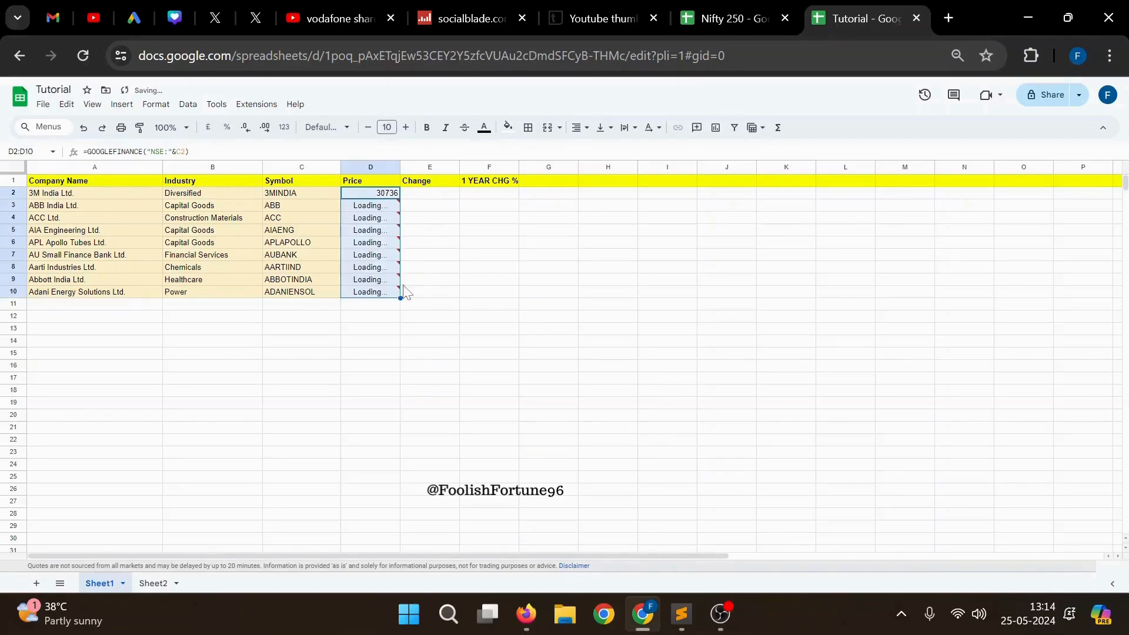
pyautogui.click(483, 277)
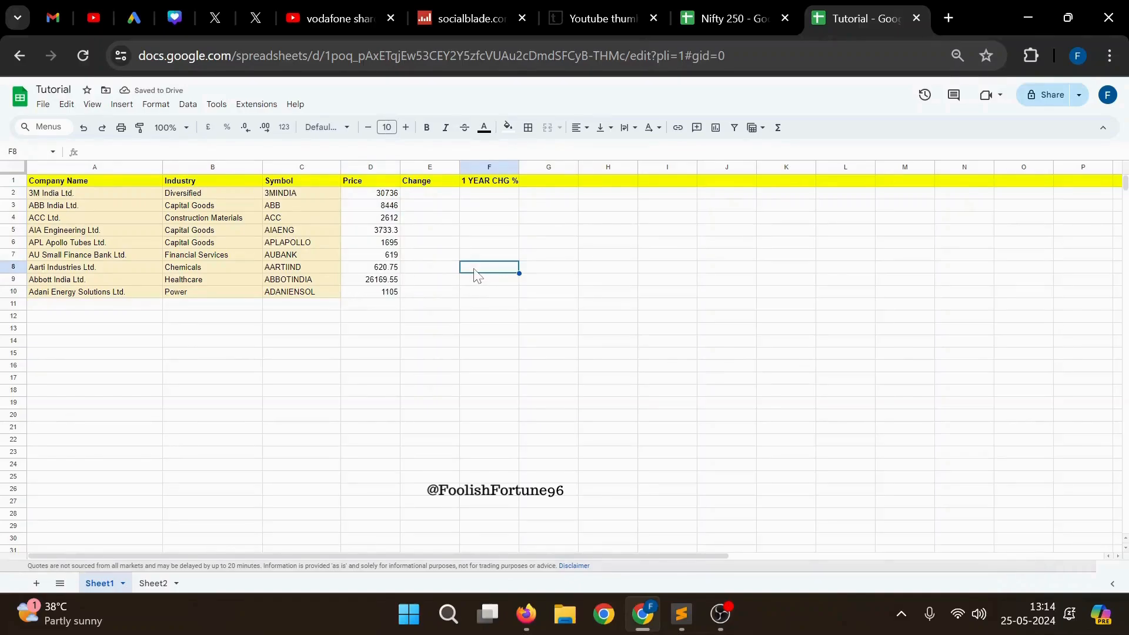
# - Select E2 under Change, switch to Sublime Text and copy the change formula =GOOGLEFINANCE("NSE:"&C2,"change")
pyautogui.click(431, 193)
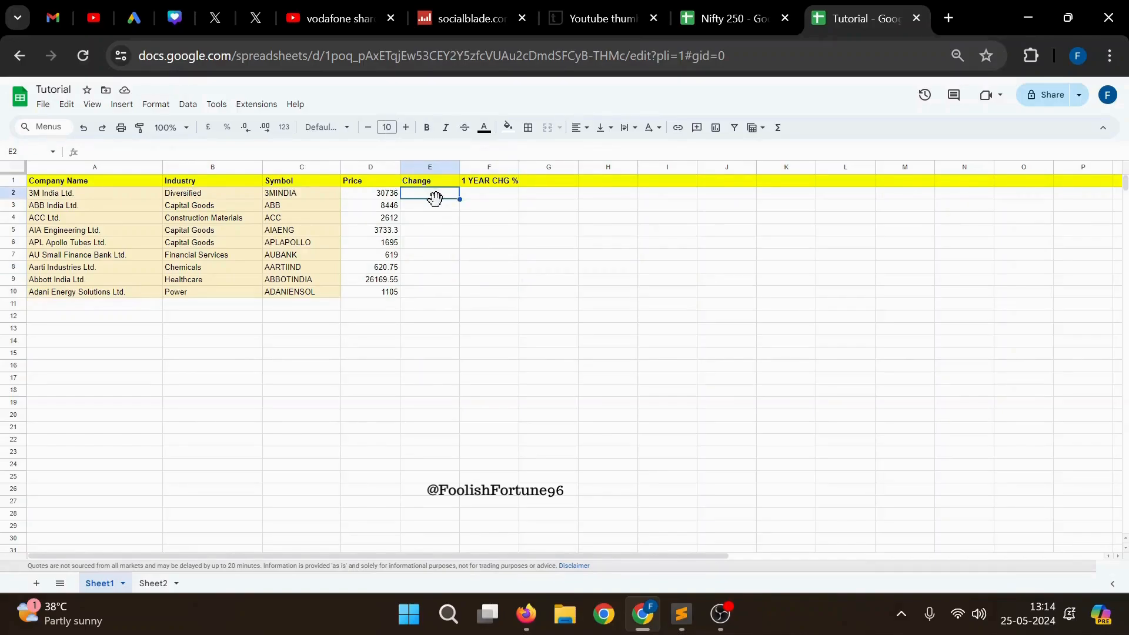
pyautogui.click(689, 601)
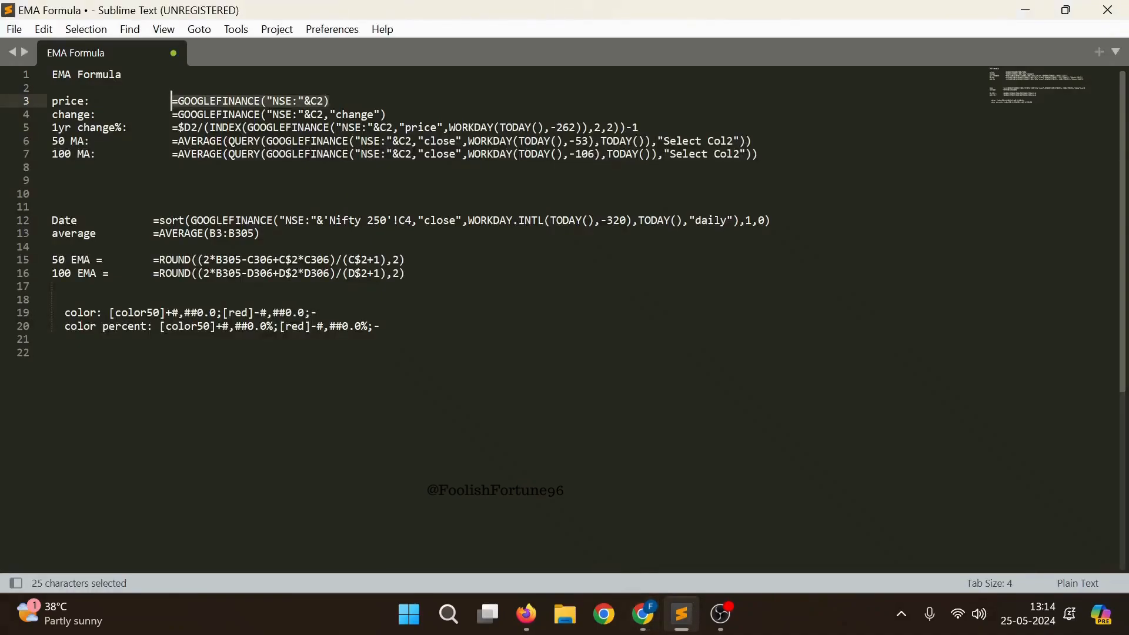
pyautogui.moveTo(386, 114); pyautogui.dragTo(247, 114)
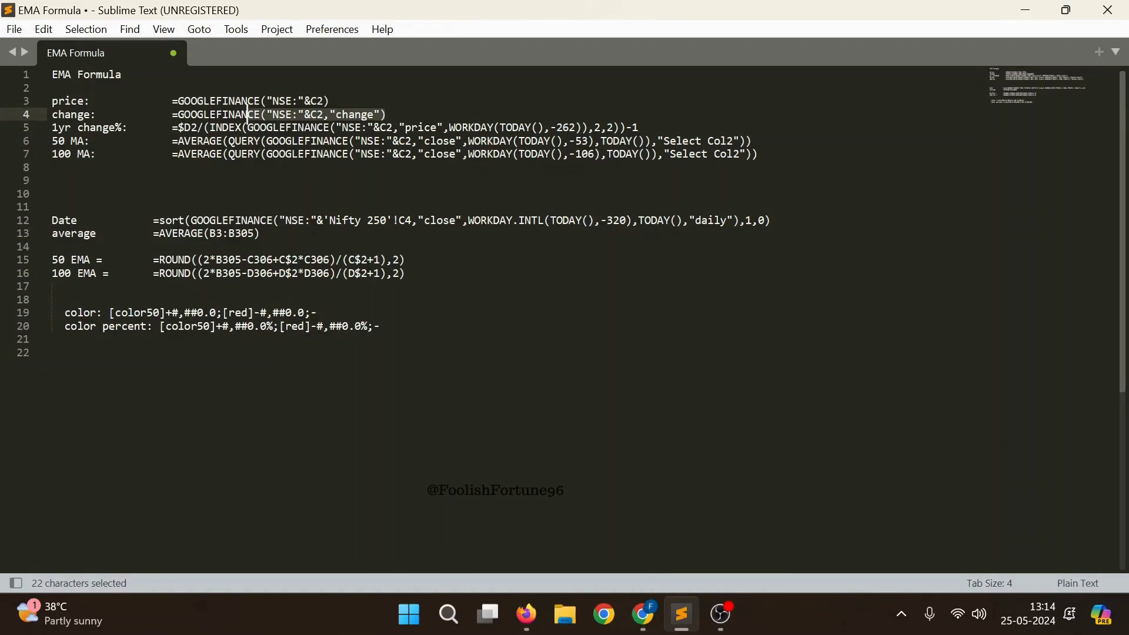
pyautogui.click(216, 114)
pyautogui.moveTo(166, 114); pyautogui.dragTo(386, 114)
pyautogui.hotkey('ctrl', 'c')
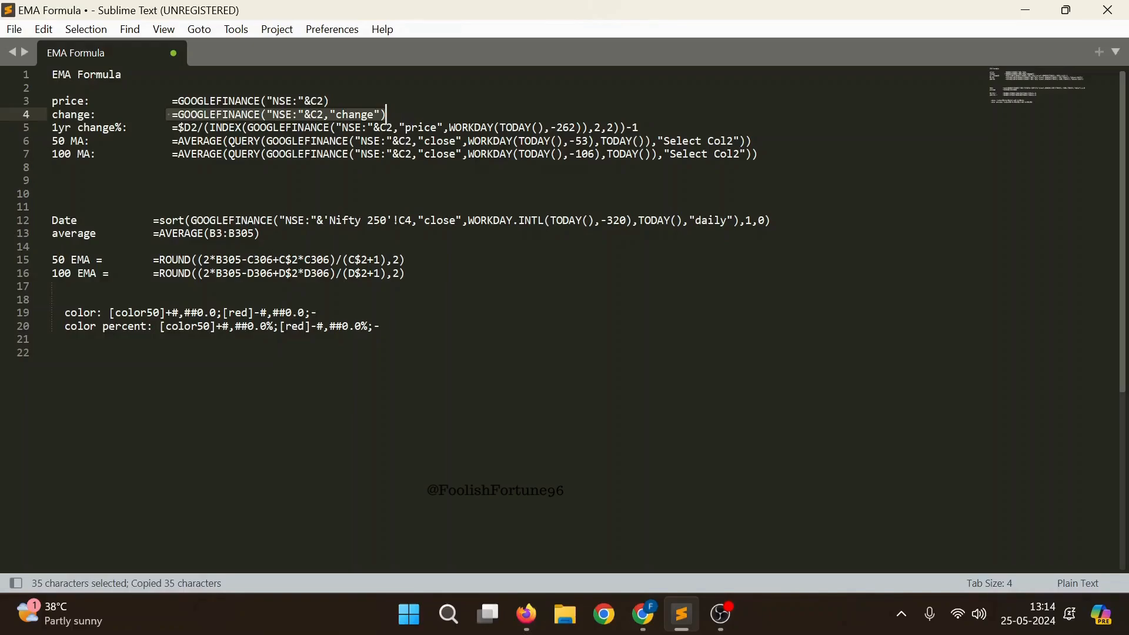
# - Return to the Tutorial spreadsheet in Chrome and enter =GOOGLEFINANCE("NSE:"&C2,"change") in cell E2 under Change
pyautogui.click(643, 615)
pyautogui.press('Return')
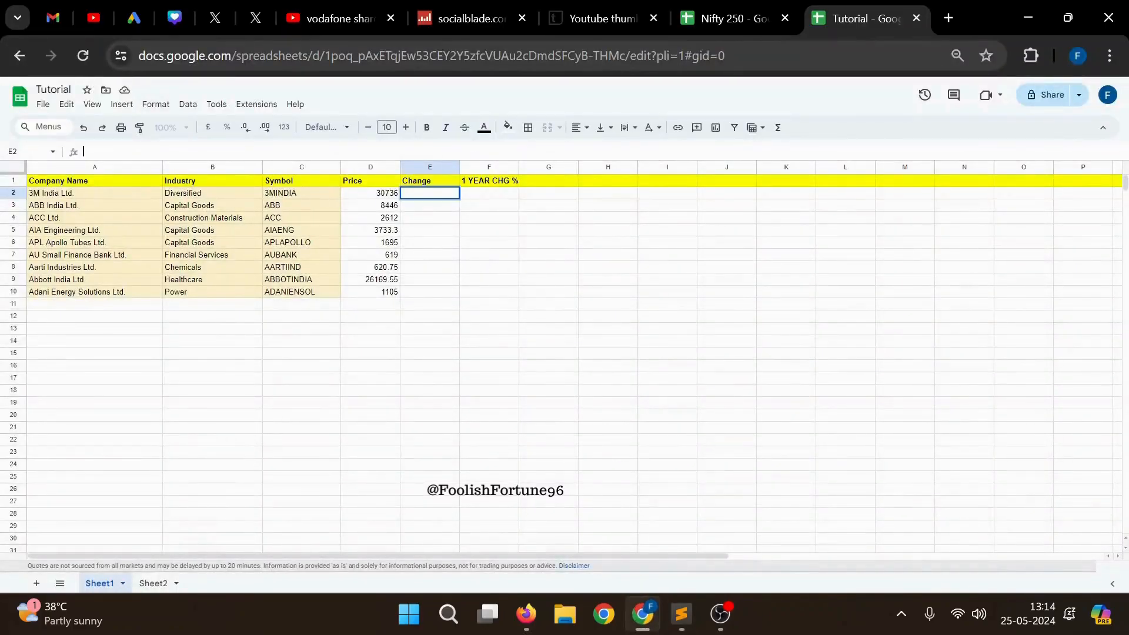
pyautogui.hotkey('ctrl', 'v')
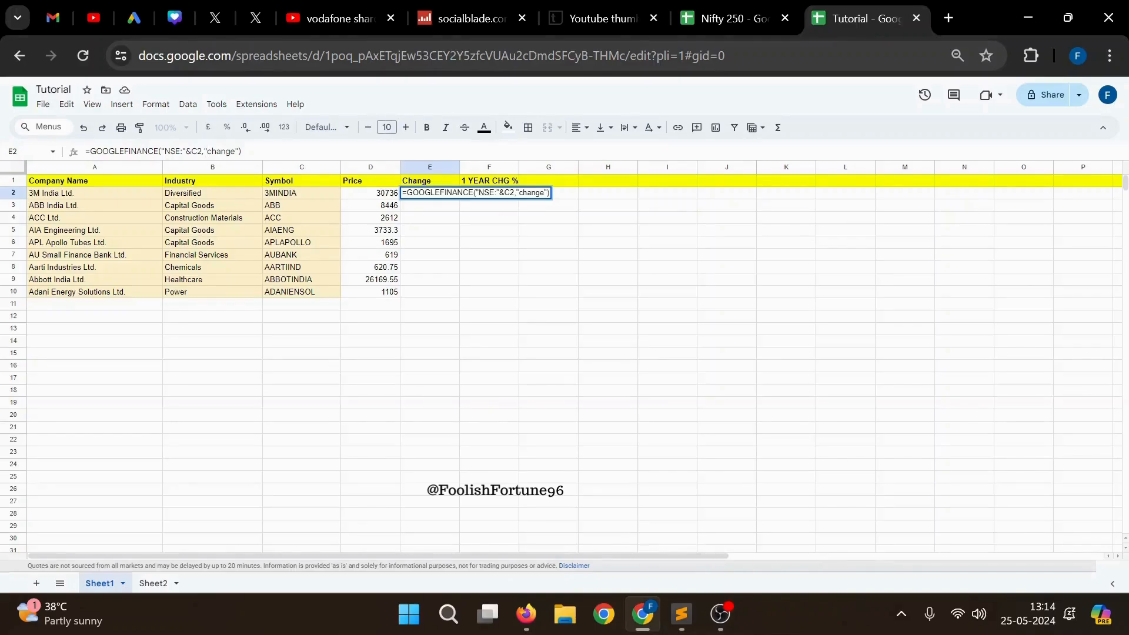
pyautogui.doubleClick(221, 152)
pyautogui.click(242, 151)
pyautogui.press('Return')
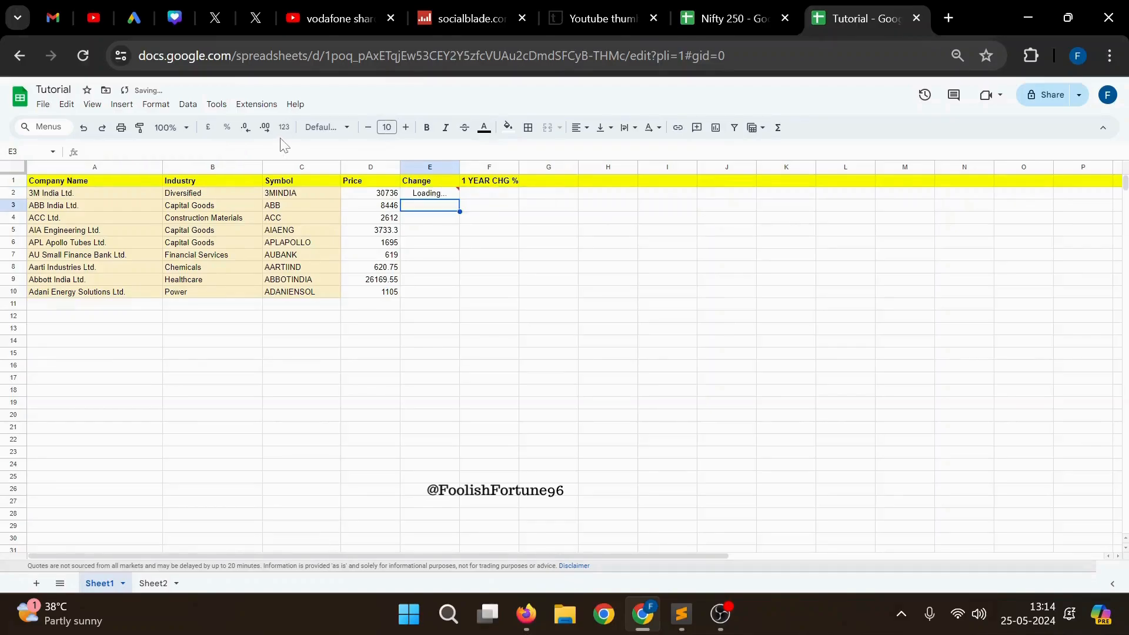
# - Fill the change formula from E2 down to E10 for all listed companies
pyautogui.click(442, 193)
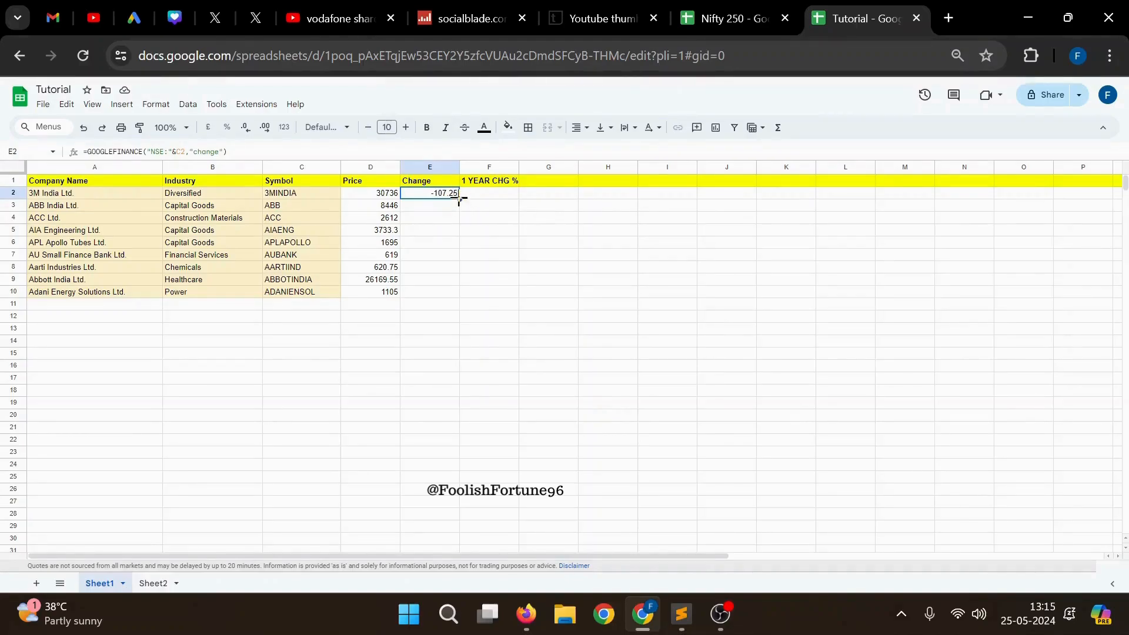
pyautogui.moveTo(458, 199); pyautogui.dragTo(465, 295)
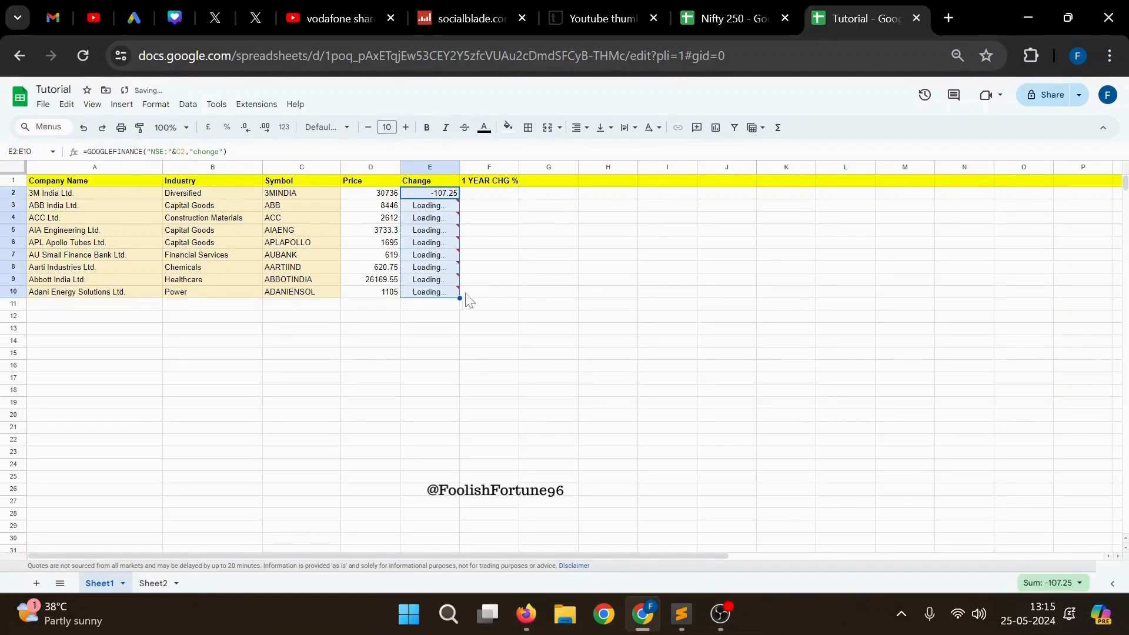
pyautogui.click(548, 281)
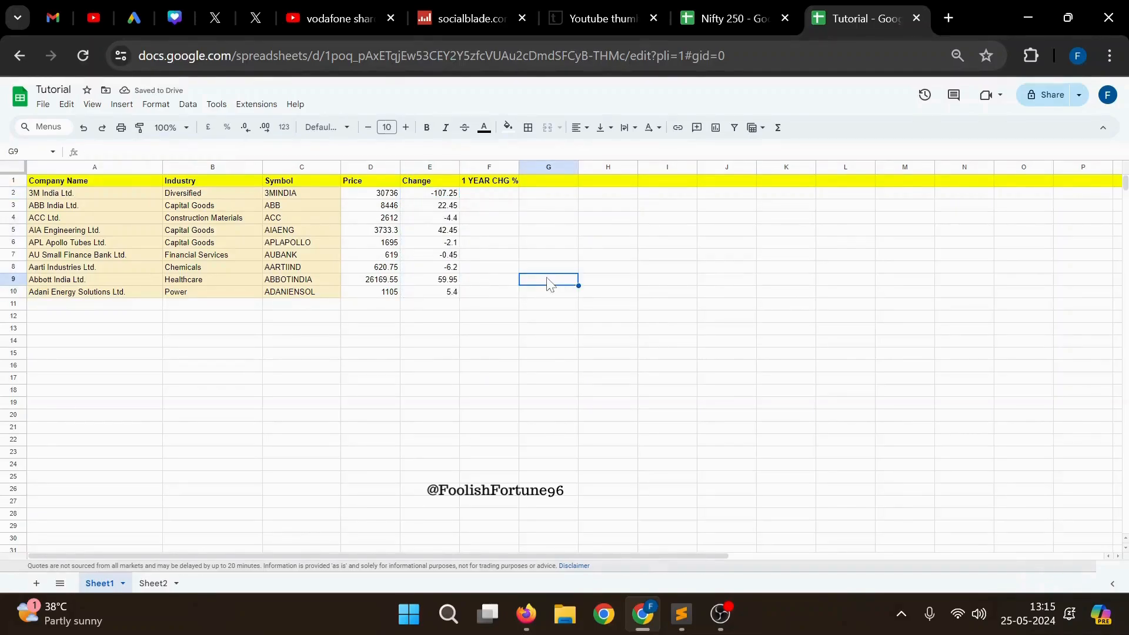
# - Select F2 under 1 YEAR CHG %, switch to Sublime Text and copy the 1yr change% formula =$D2/(INDEX(GOOGLEFINANCE("NSE:"&C2,"price",WORKDAY(TODAY(),-262)),2,2))-1
pyautogui.click(482, 195)
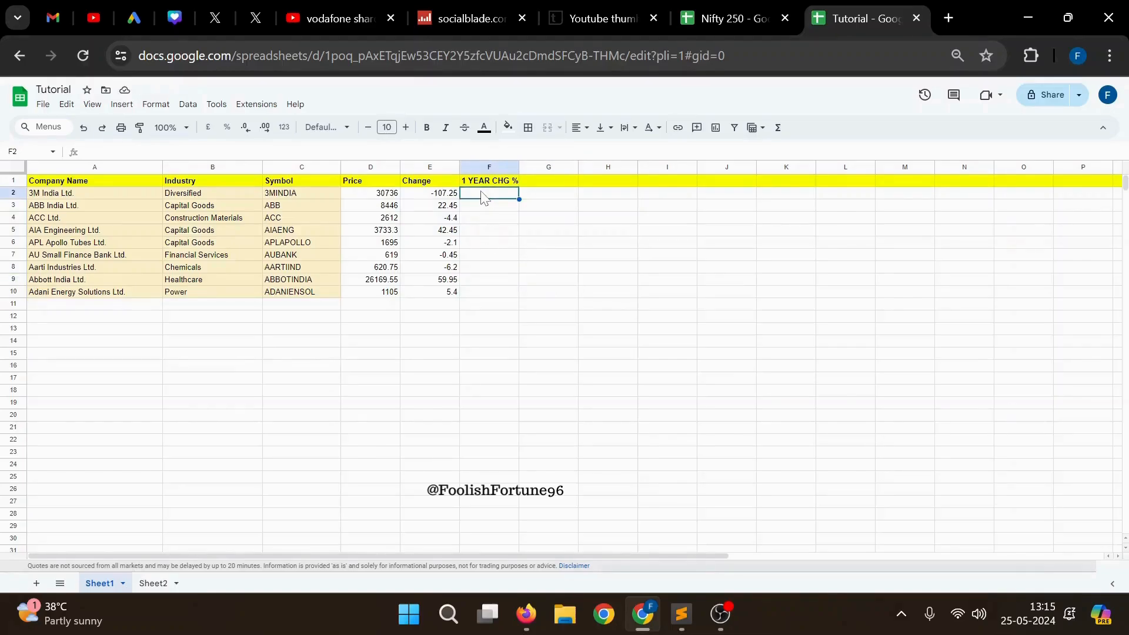
pyautogui.click(681, 614)
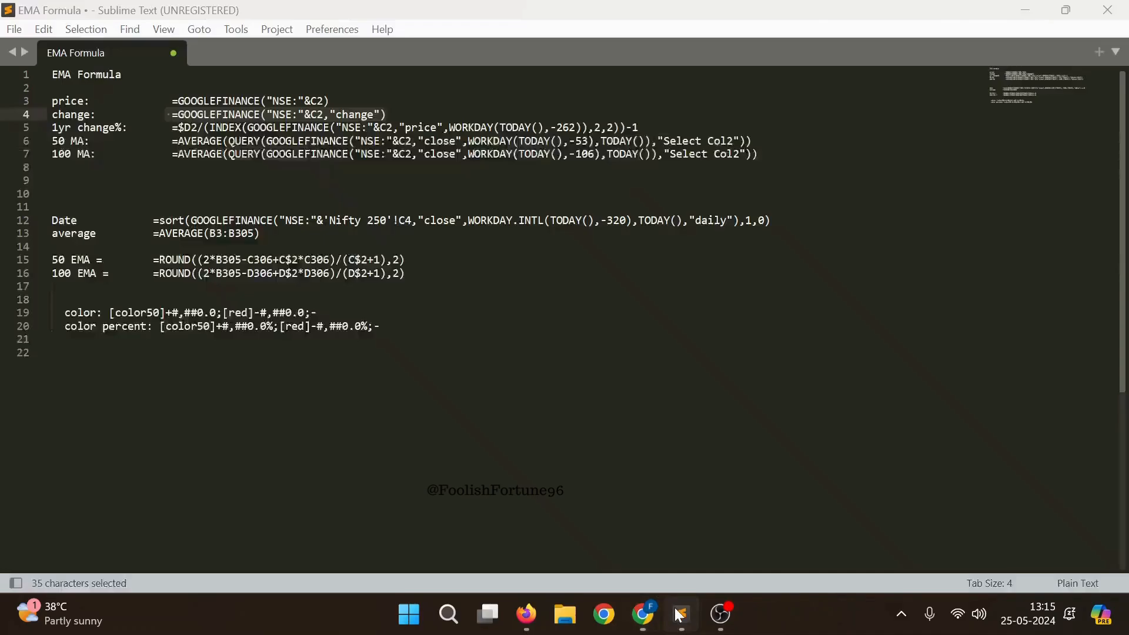
pyautogui.click(184, 127)
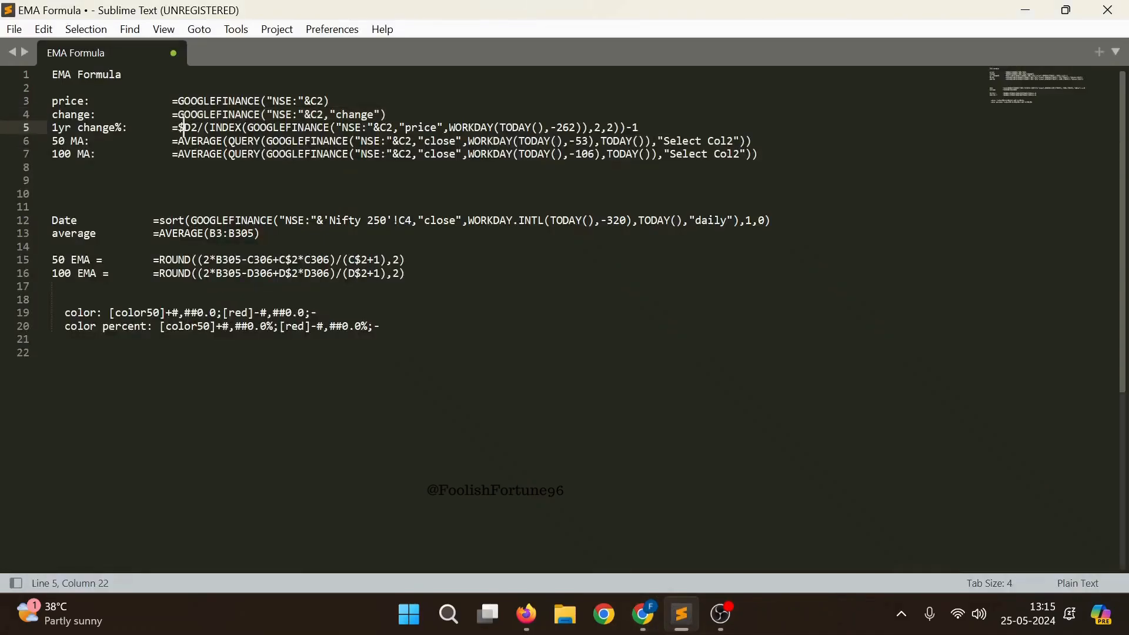
pyautogui.moveTo(171, 127); pyautogui.dragTo(639, 127)
pyautogui.hotkey('ctrl', 'c')
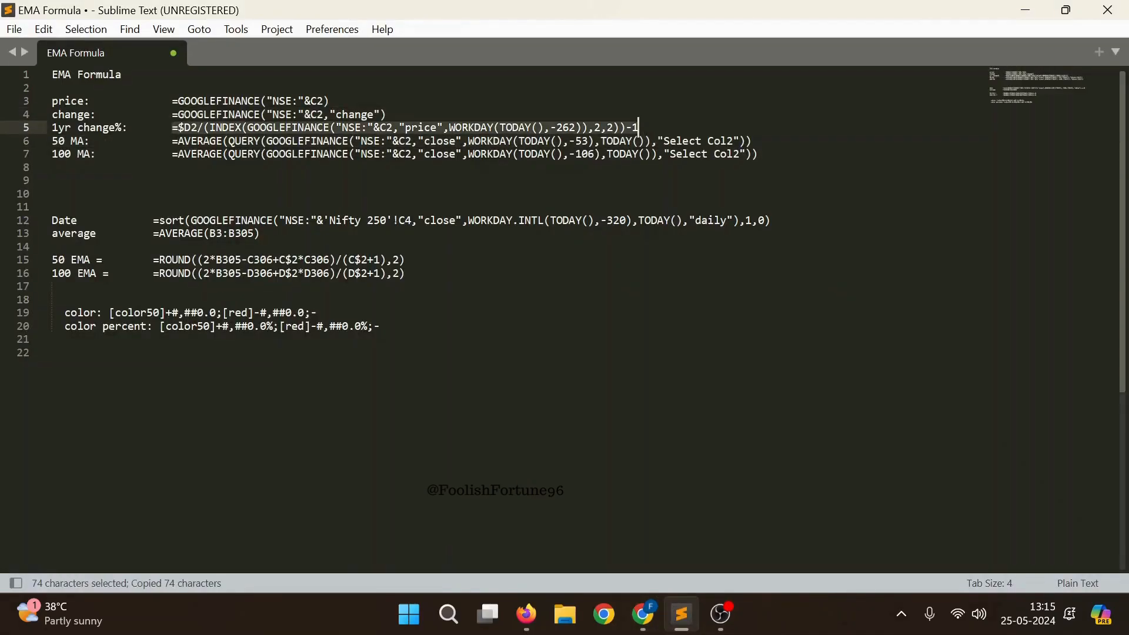
# - Return to the Tutorial spreadsheet in Chrome and enter =$D2/(INDEX(GOOGLEFINANCE("NSE:"&C2,"price",WORKDAY(TODAY(),-262)),2,2))-1 in cell F2
pyautogui.click(682, 614)
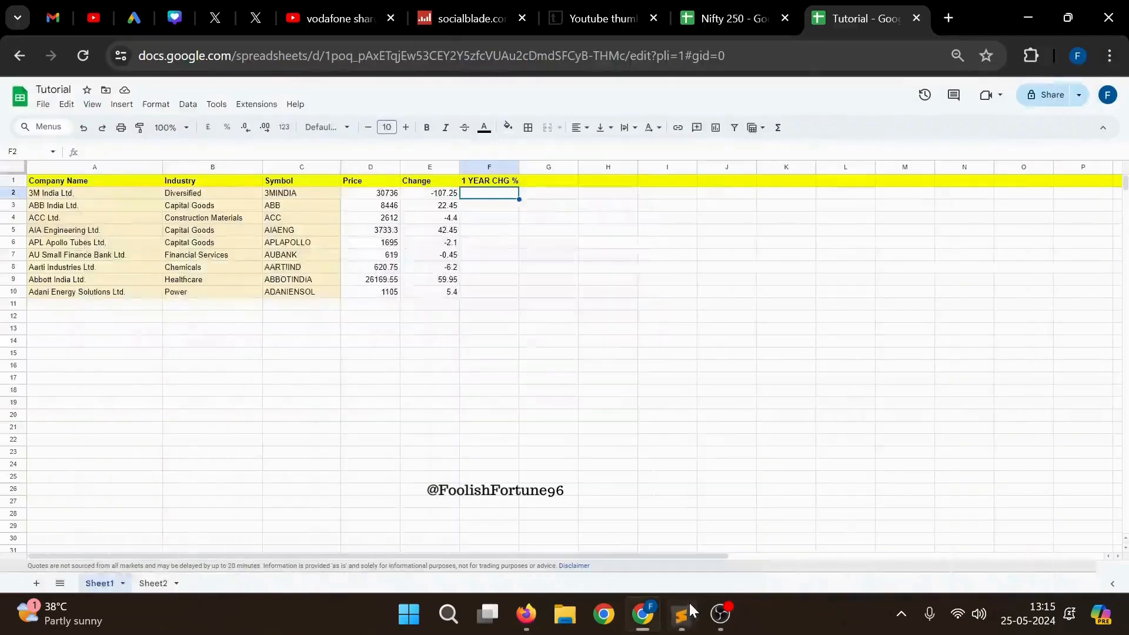
pyautogui.click(339, 149)
pyautogui.hotkey('ctrl', 'v')
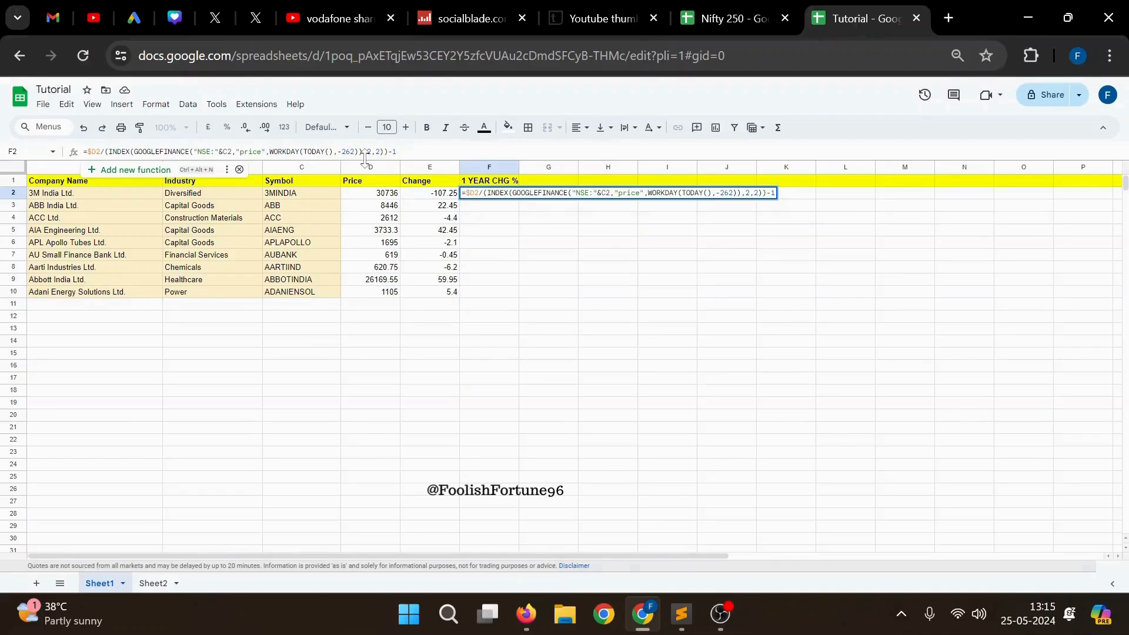
pyautogui.click(546, 229)
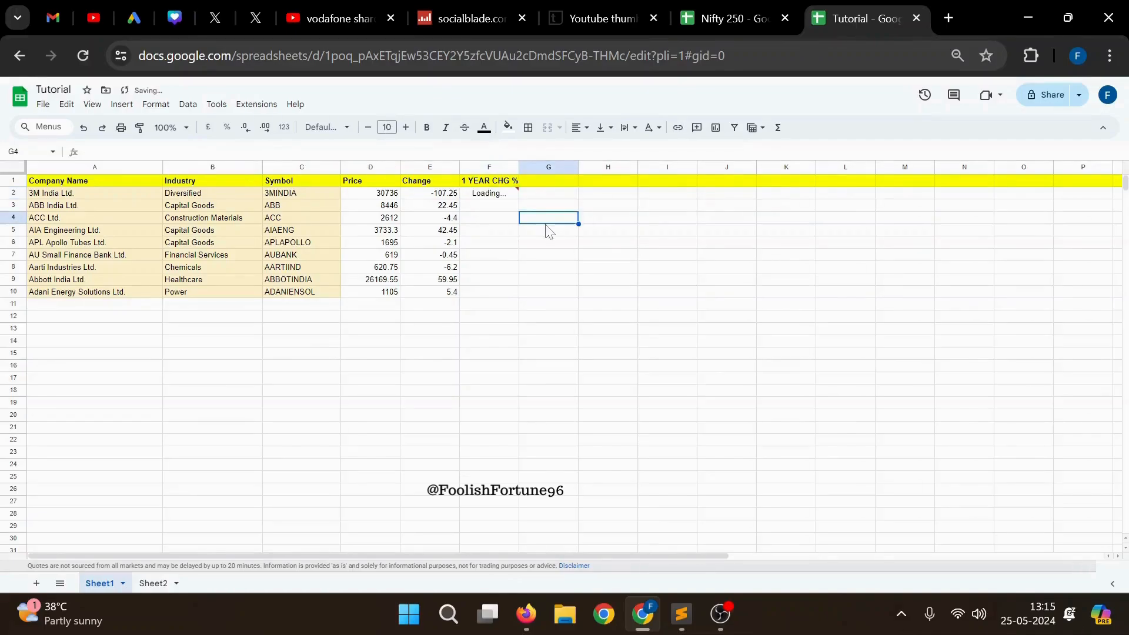
# - Fill the 1-year change formula from F2 down to F10 and check the result and symbol in the Adani Energy Solutions row
pyautogui.click(494, 196)
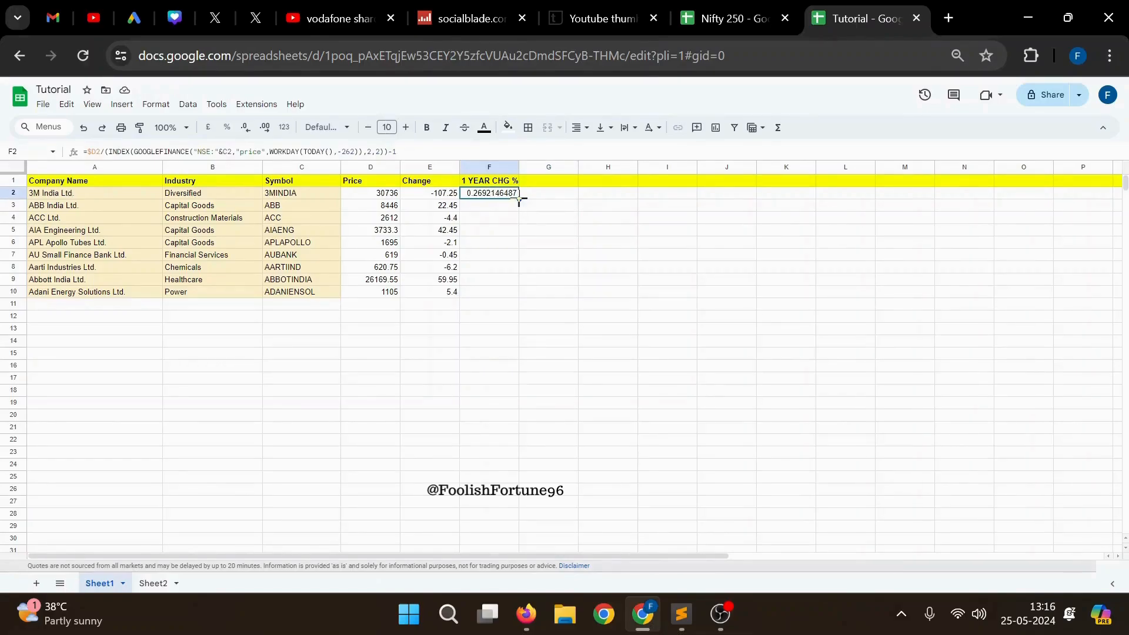
pyautogui.moveTo(519, 199); pyautogui.dragTo(511, 303)
pyautogui.click(590, 281)
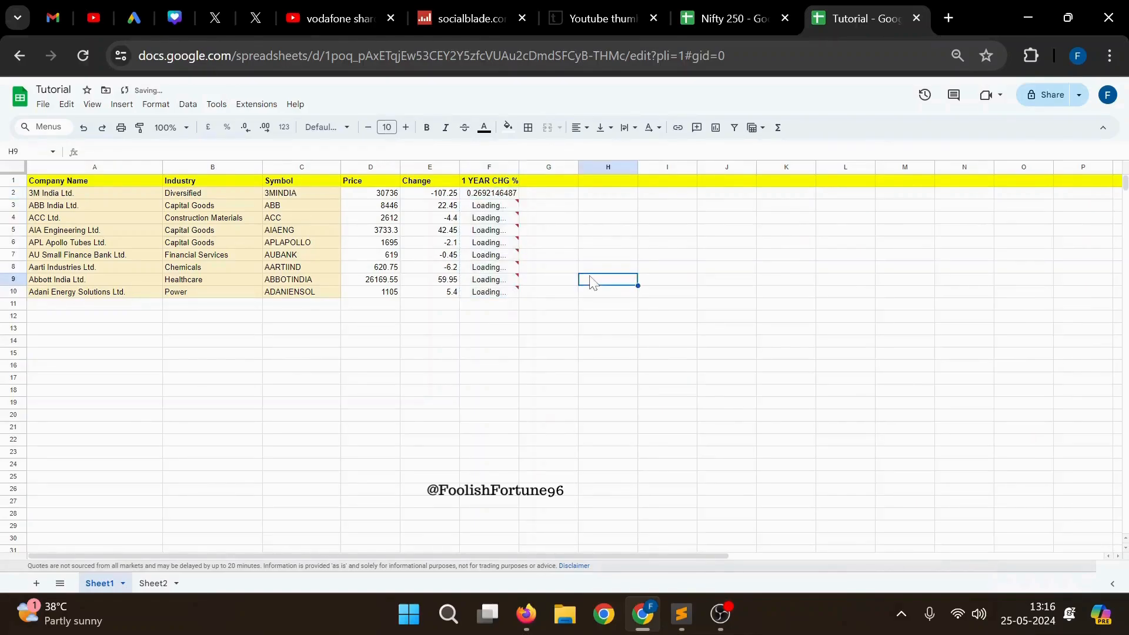
pyautogui.click(493, 298)
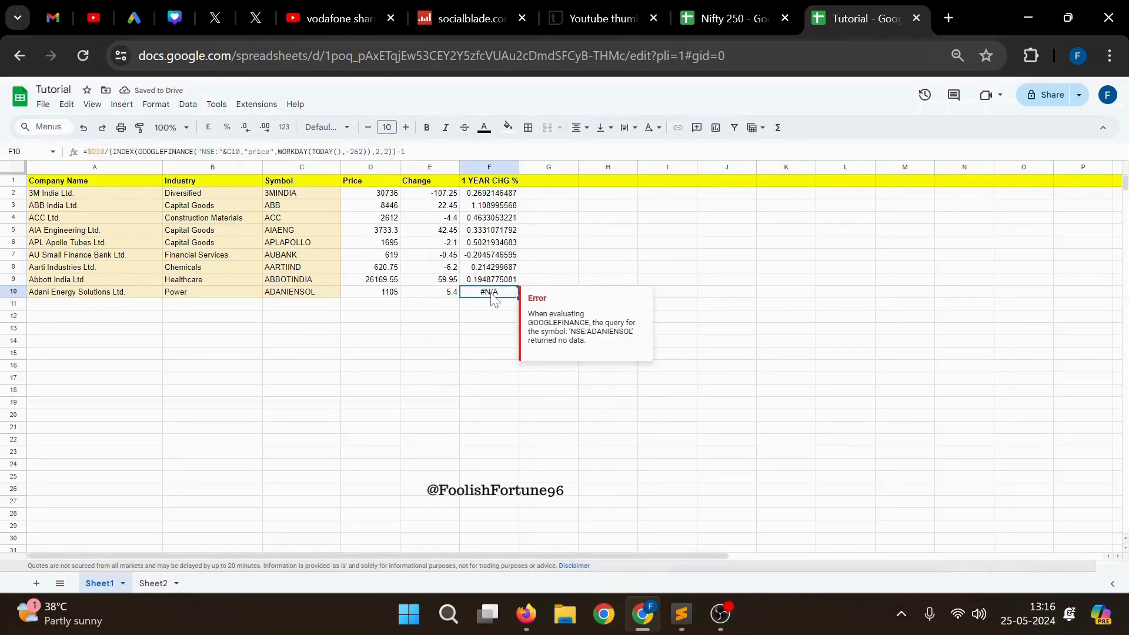
pyautogui.click(325, 300)
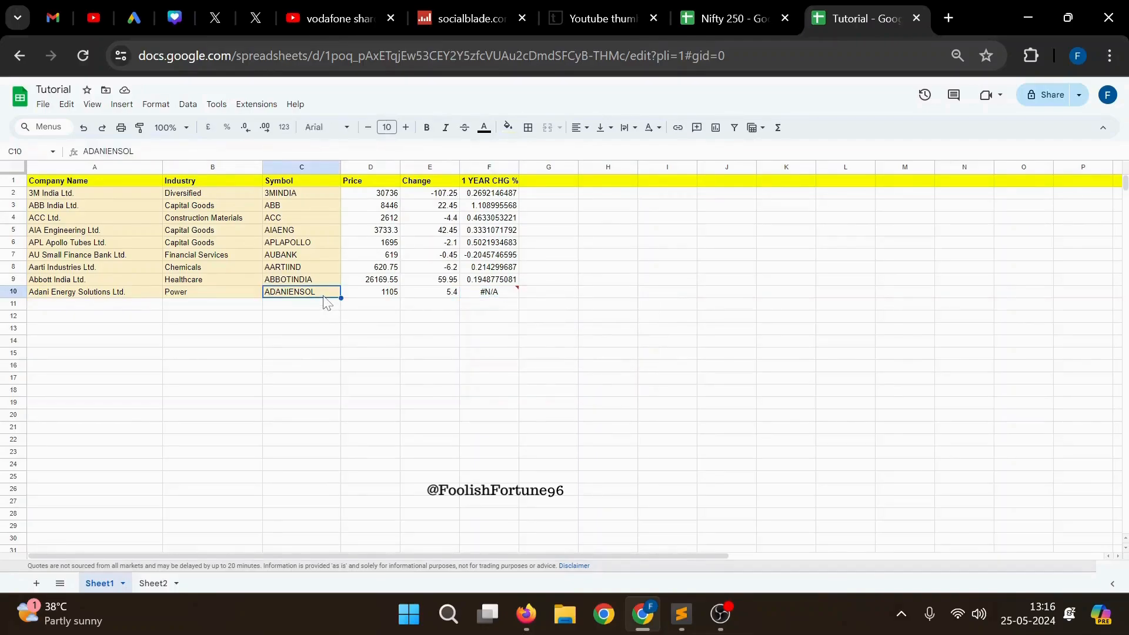
pyautogui.click(533, 319)
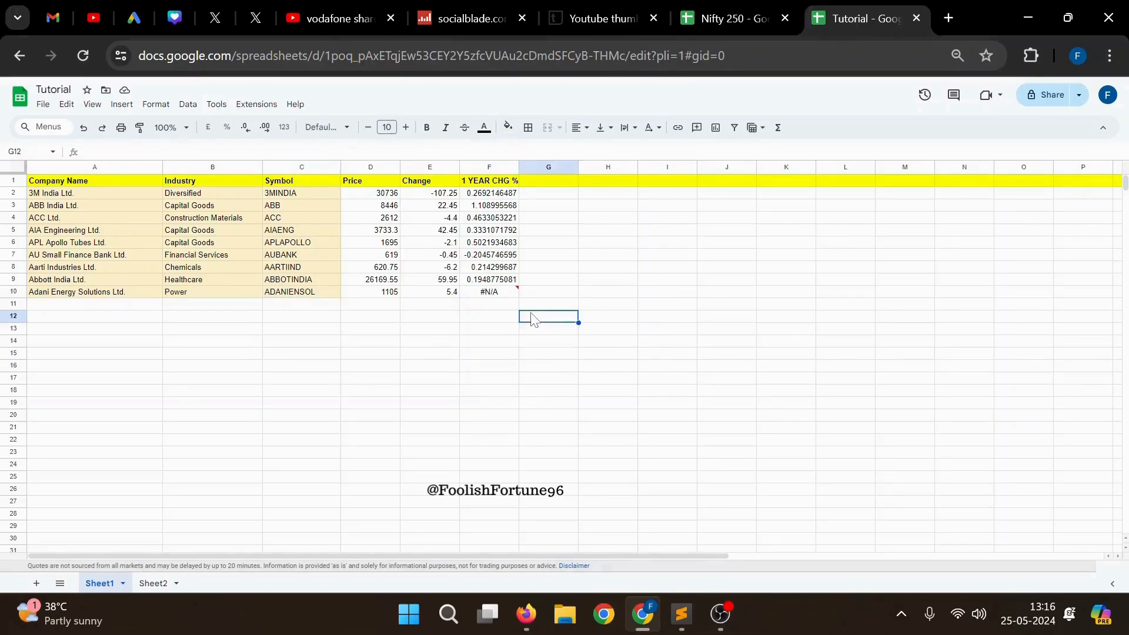
pyautogui.click(504, 298)
pyautogui.click(556, 272)
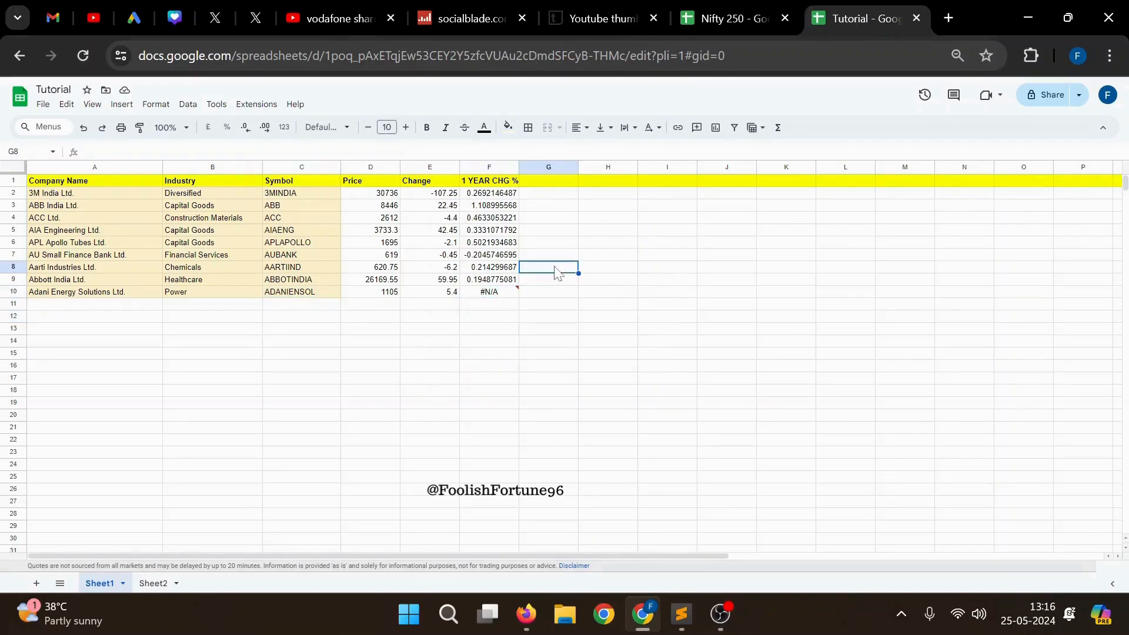
# - Format the 1 YEAR CHG % values in F2:F10 as Percent
pyautogui.click(490, 194)
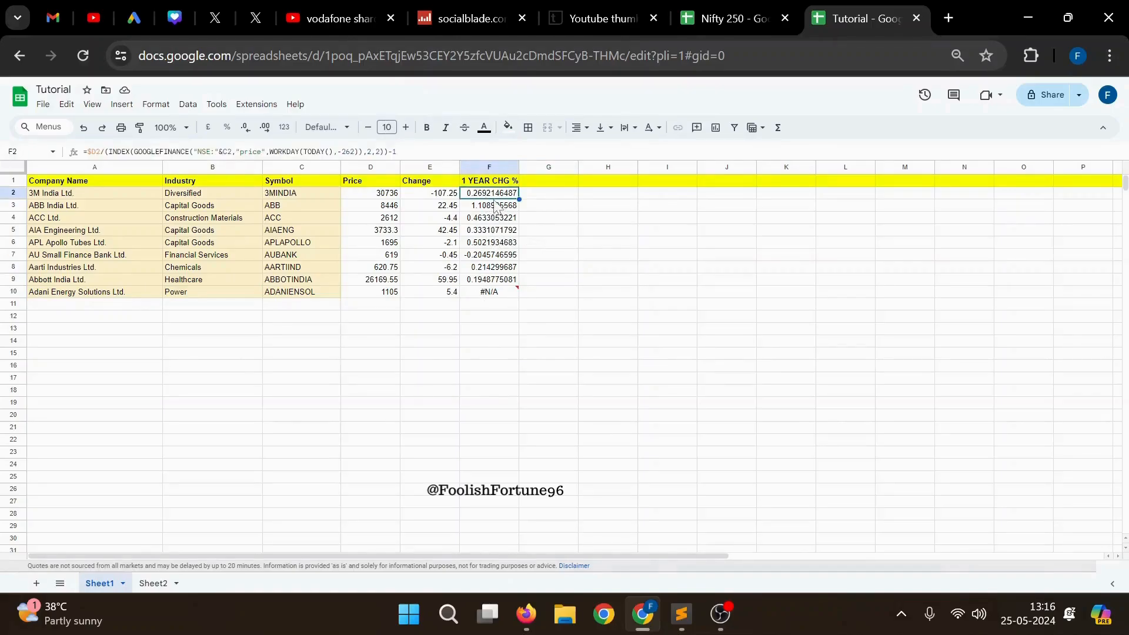
pyautogui.moveTo(494, 197); pyautogui.dragTo(500, 294)
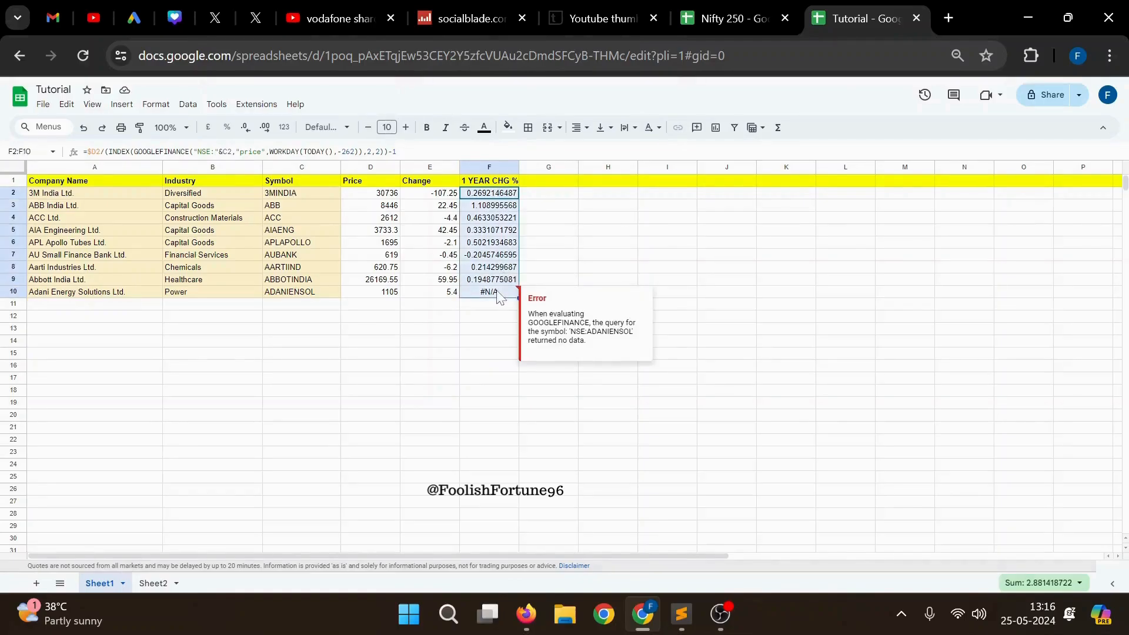
pyautogui.click(156, 105)
pyautogui.moveTo(196, 183)
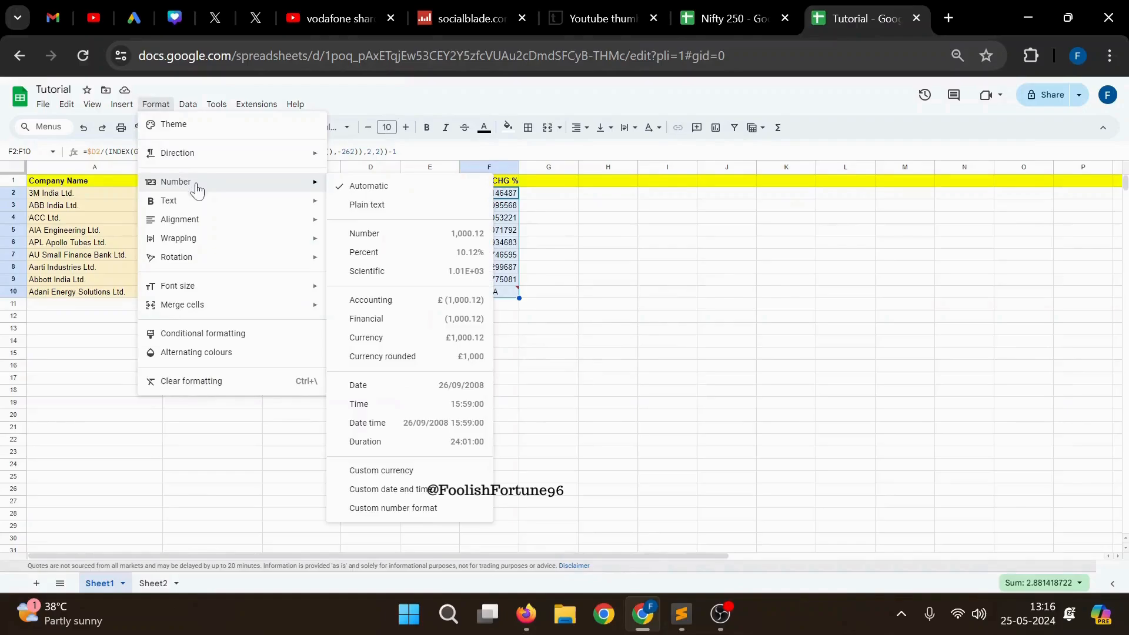
pyautogui.click(364, 252)
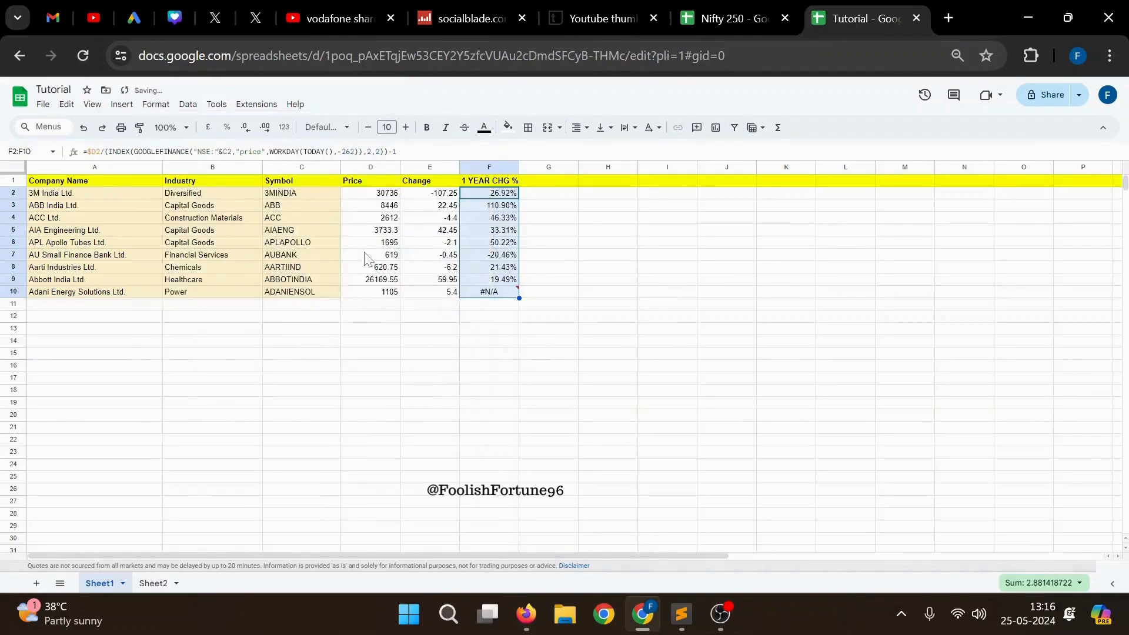
pyautogui.click(556, 235)
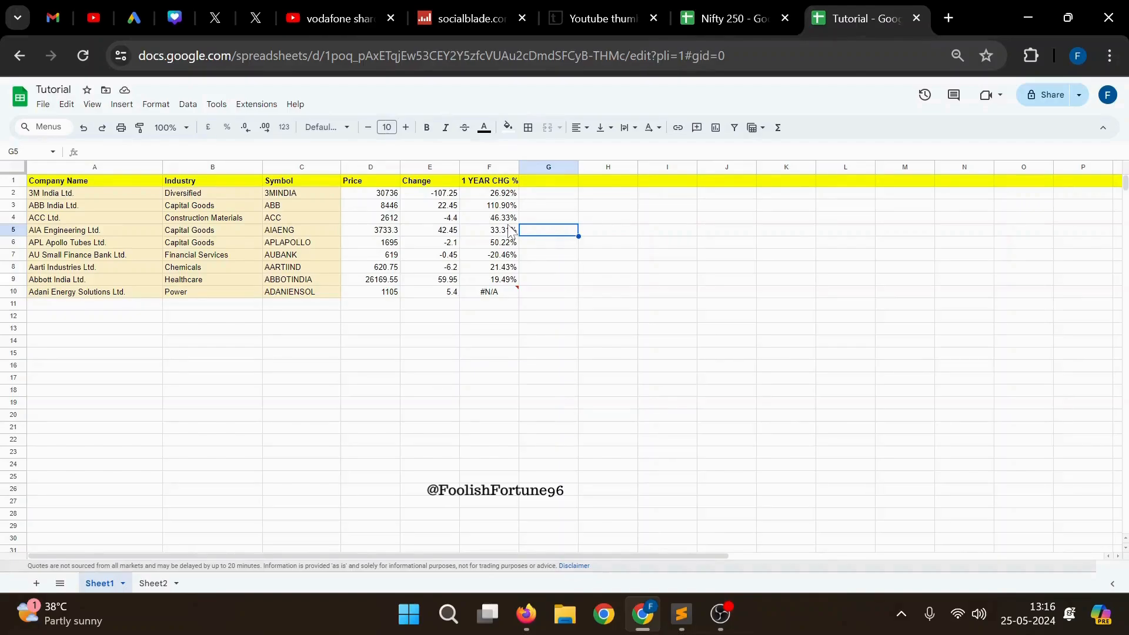
# - Add the column headers 50 MA in G1 and 100 MA in H1
pyautogui.click(556, 195)
pyautogui.click(559, 183)
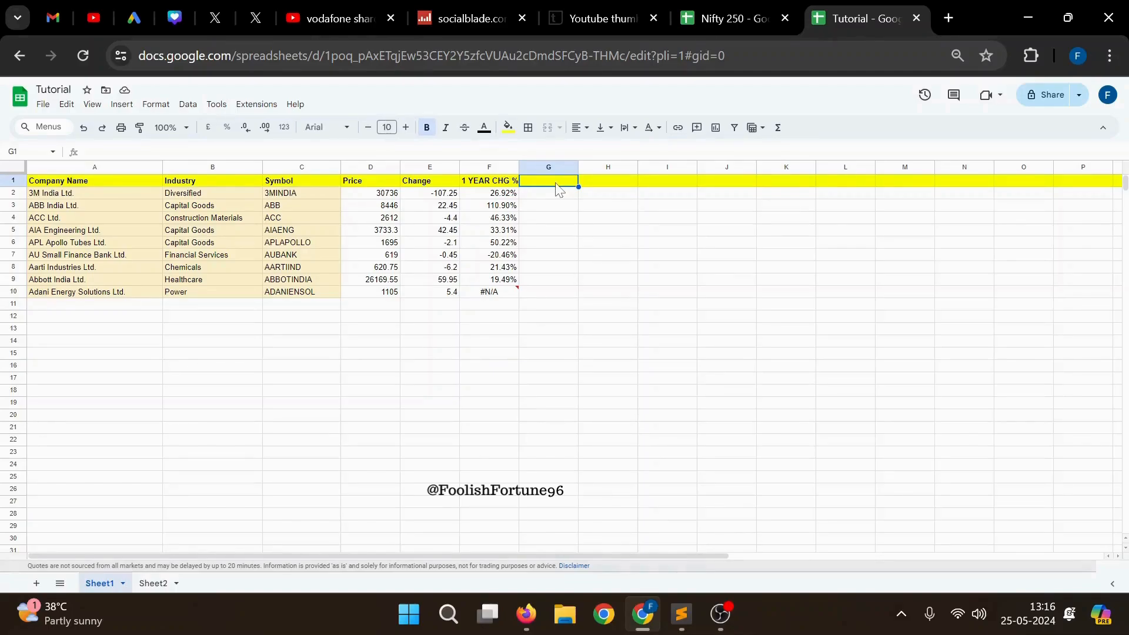
pyautogui.write('50')
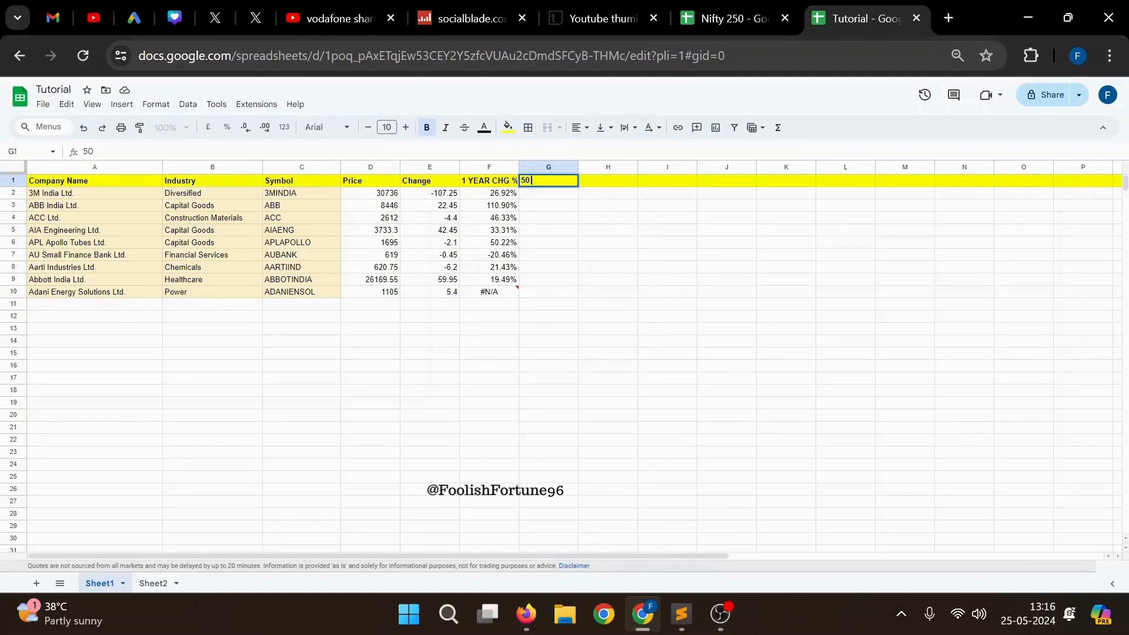
pyautogui.write(' MA')
pyautogui.press('Tab')
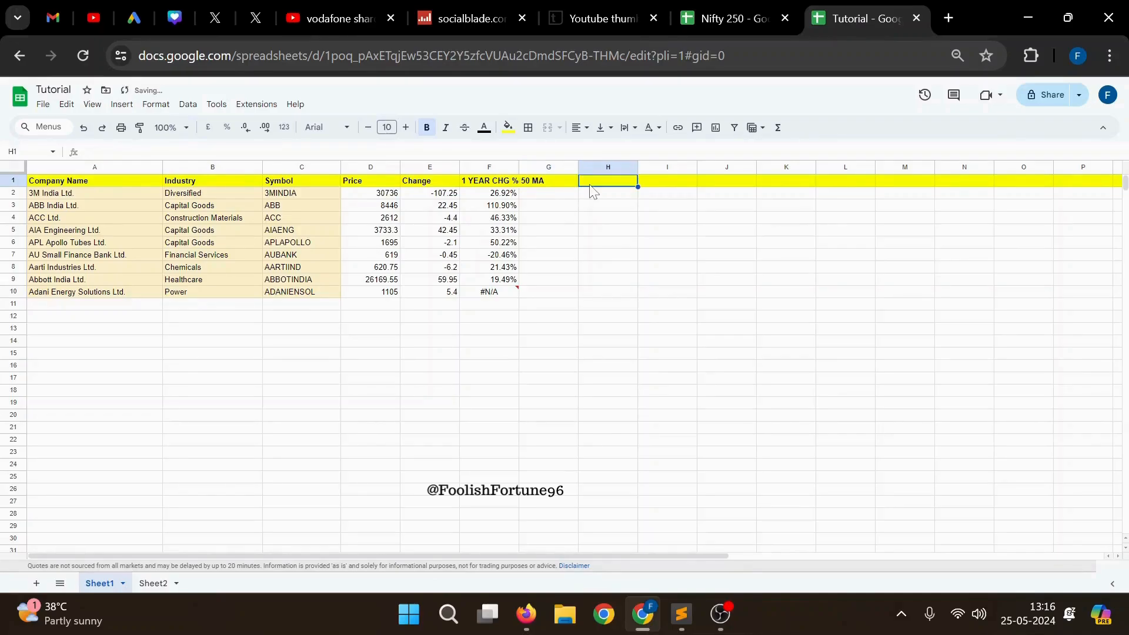
pyautogui.write('100 MA')
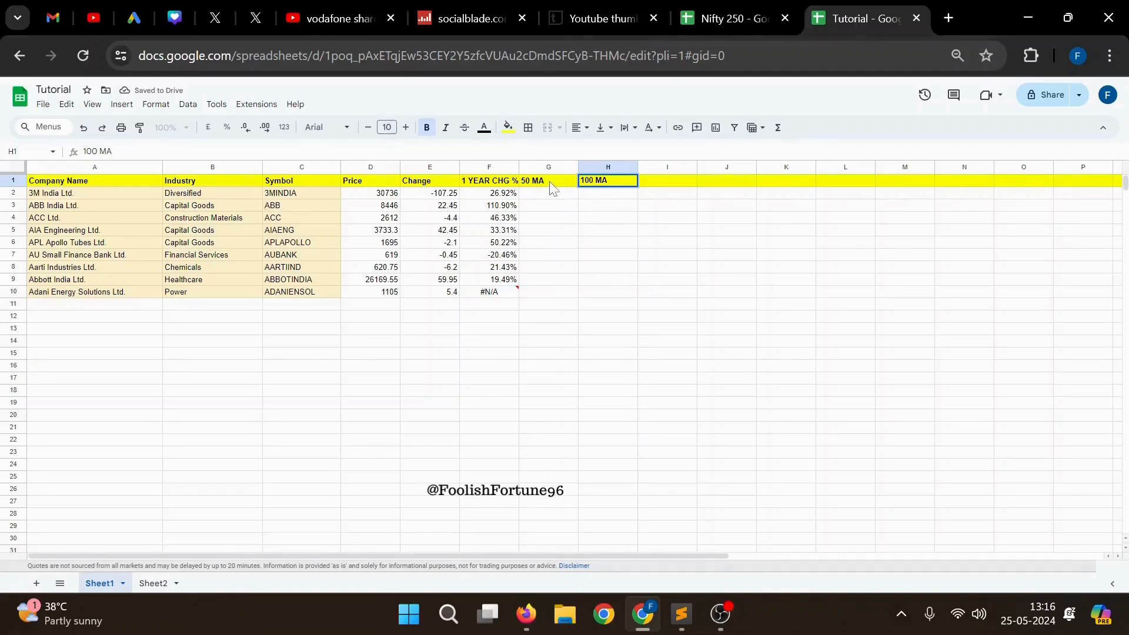
pyautogui.click(609, 232)
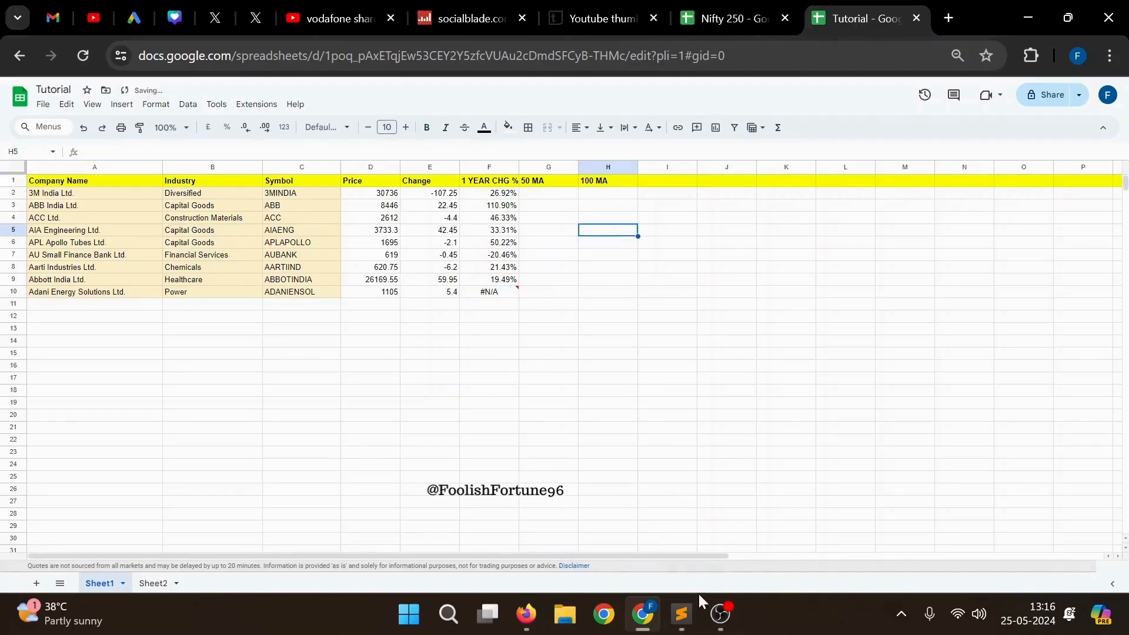
# - Switch to Sublime Text and copy the 50 MA formula =AVERAGE(QUERY(GOOGLEFINANCE("NSE:"&C2,"close",WORKDAY(TODAY(),-53),TODAY()),"Select Col2"))
pyautogui.click(682, 616)
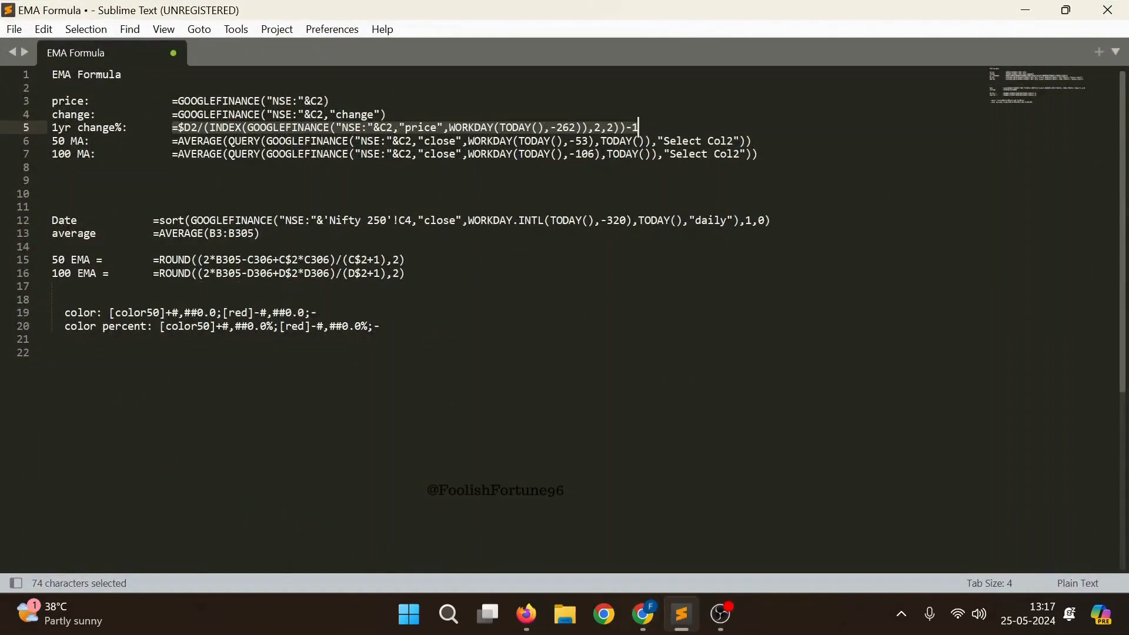
pyautogui.doubleClick(172, 140)
pyautogui.click(172, 140)
pyautogui.moveTo(171, 141); pyautogui.dragTo(751, 141)
pyautogui.hotkey('ctrl', 'c')
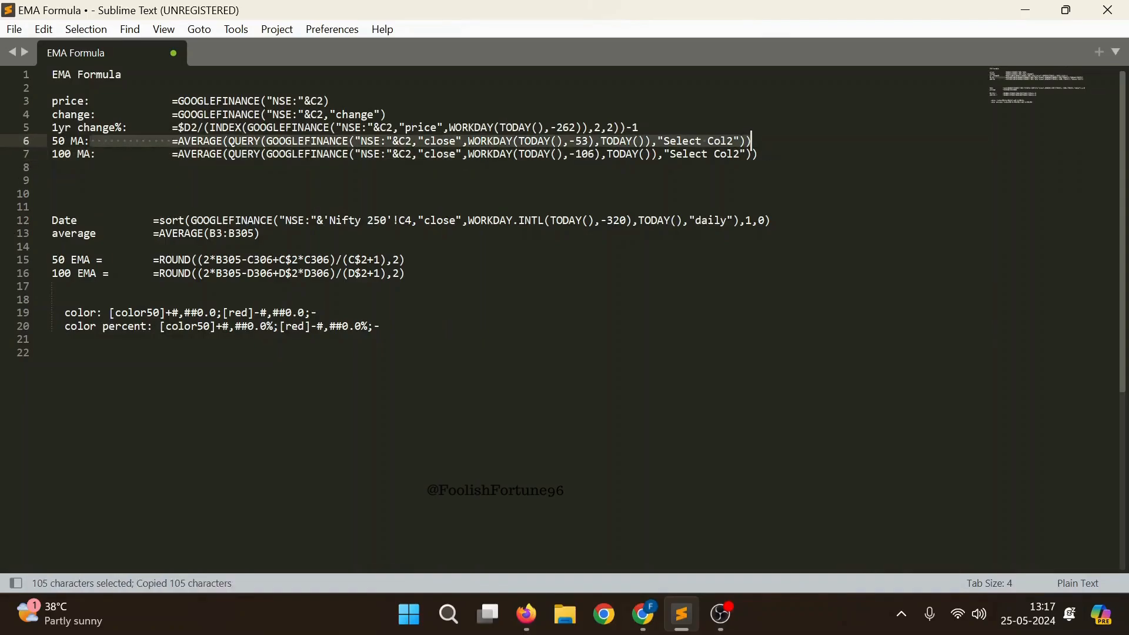
# - Return to the spreadsheet in Chrome and enter =AVERAGE(QUERY(GOOGLEFINANCE("NSE:"&C2,"close",WORKDAY(TODAY(),-53),TODAY()),"Select Col2")) in cell G2 under 50 MA
pyautogui.click(646, 615)
pyautogui.click(540, 196)
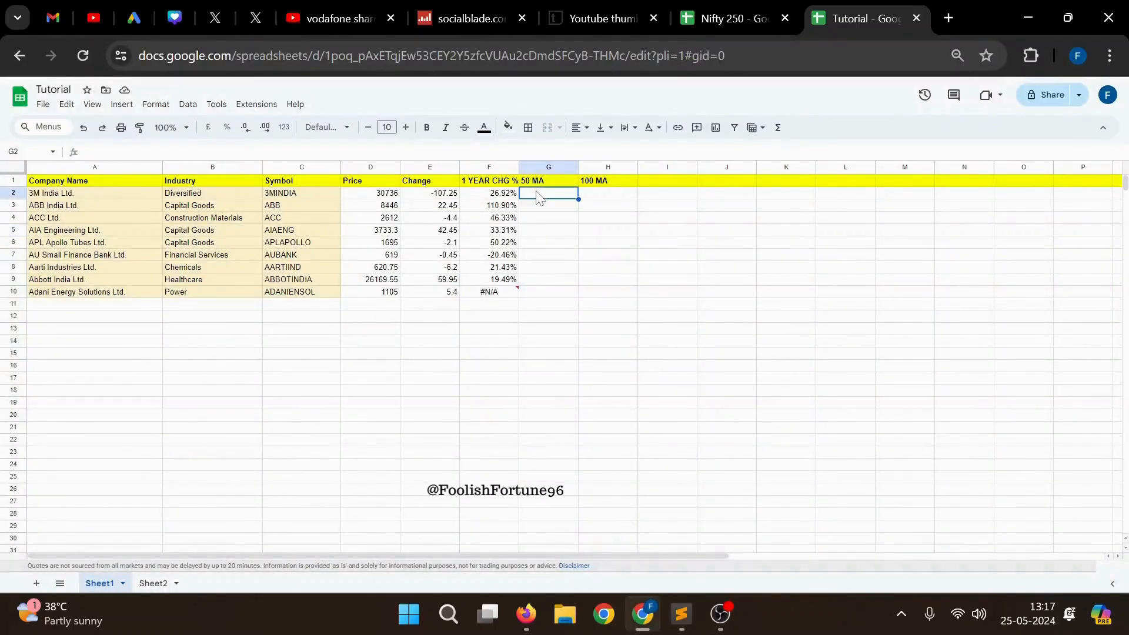
pyautogui.doubleClick(540, 196)
pyautogui.hotkey('ctrl', 'v')
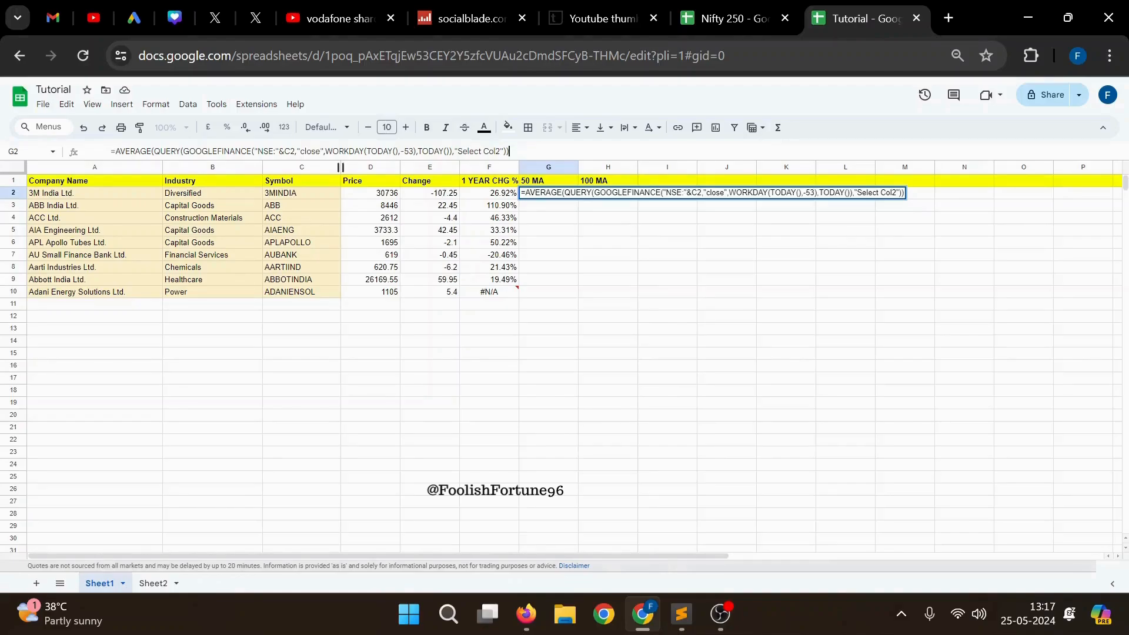
pyautogui.click(557, 207)
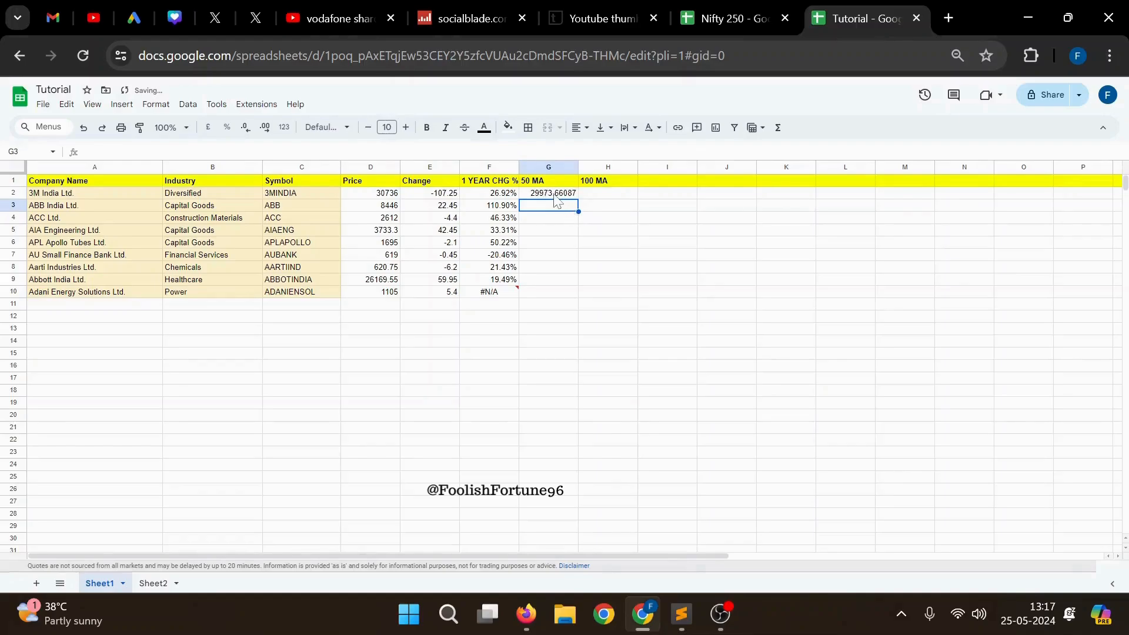
pyautogui.click(553, 195)
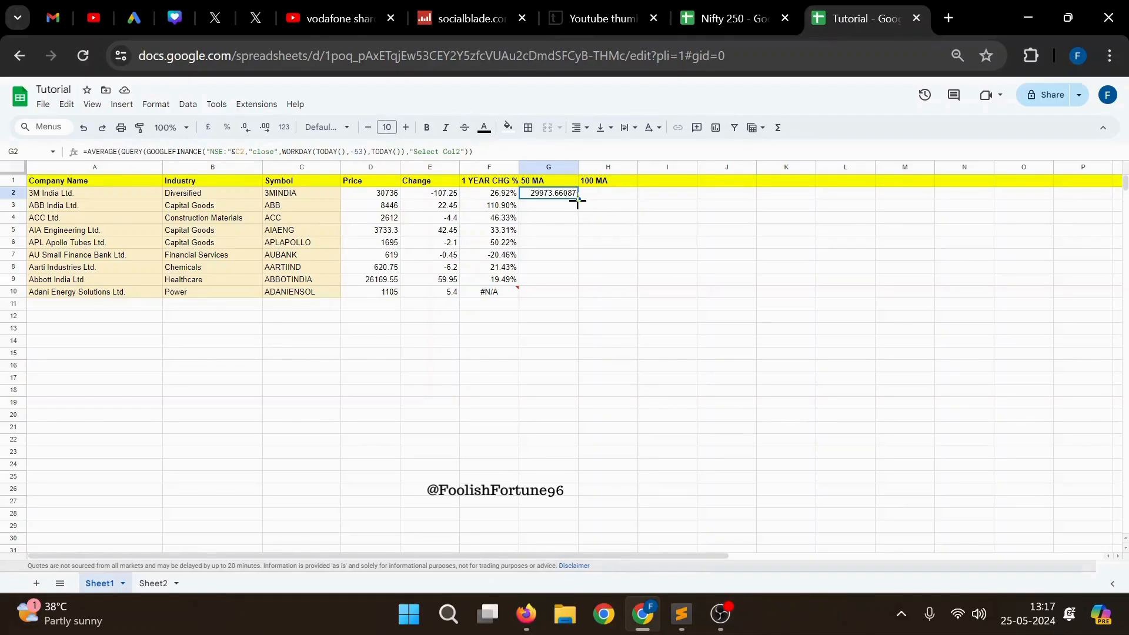
# - Fill the 50 MA formula from G2 down to G10 and format those values as Number
pyautogui.moveTo(576, 198); pyautogui.dragTo(577, 294)
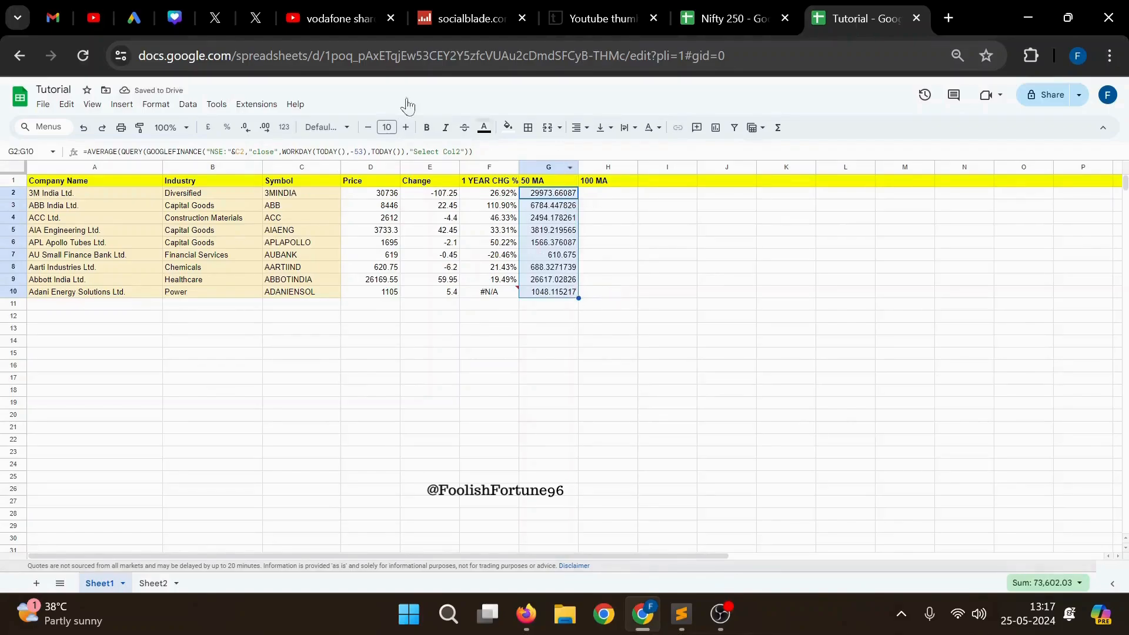
pyautogui.click(154, 106)
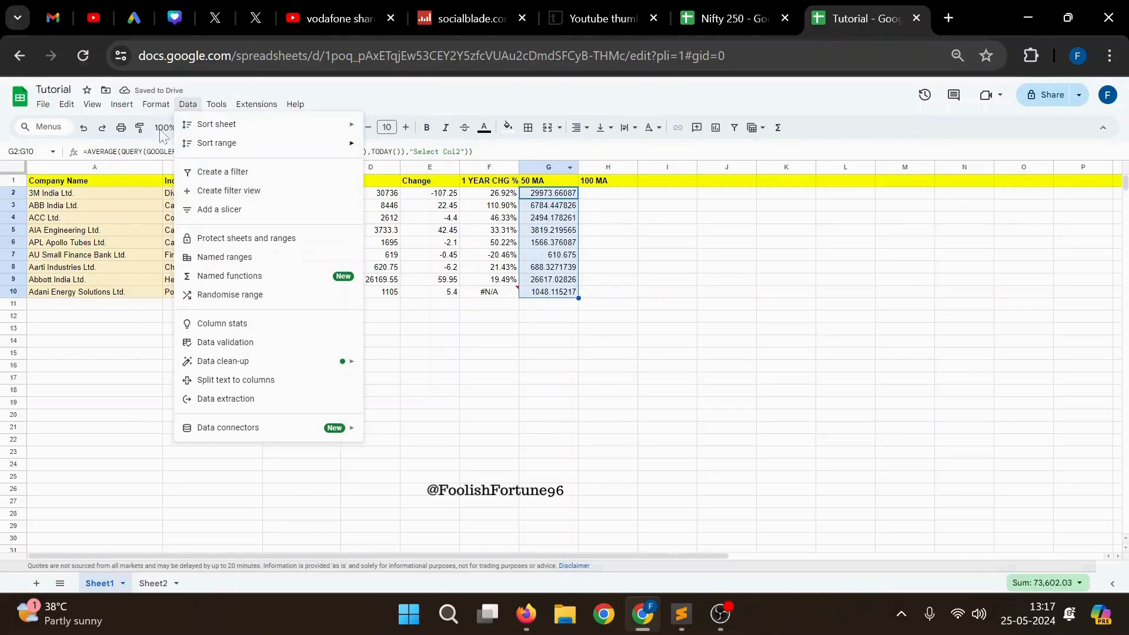
pyautogui.moveTo(166, 183)
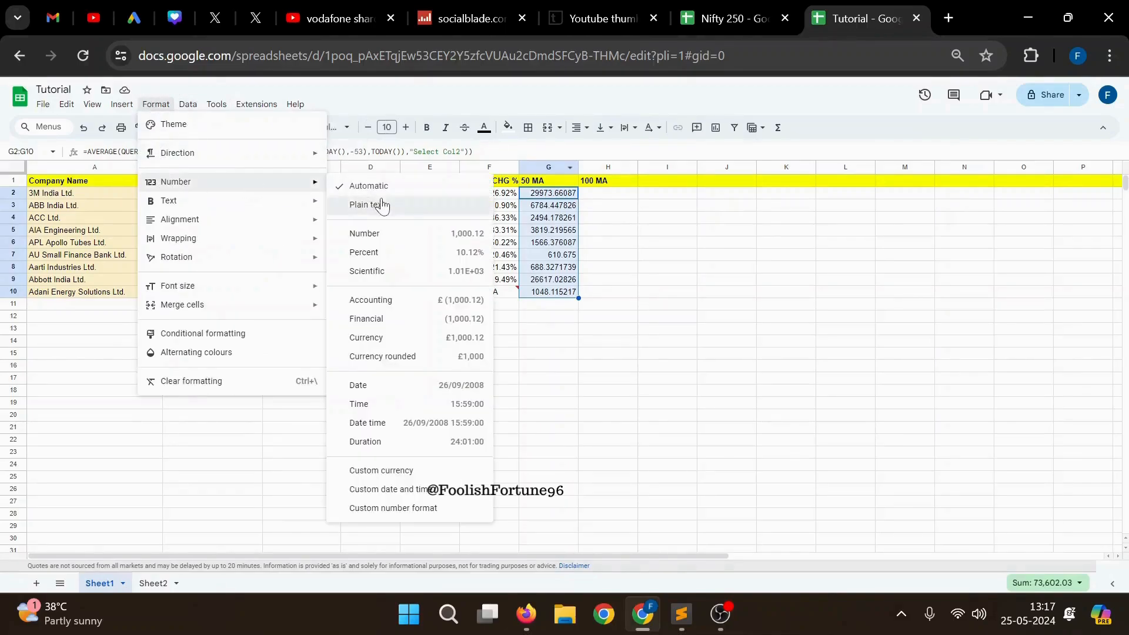
pyautogui.click(380, 233)
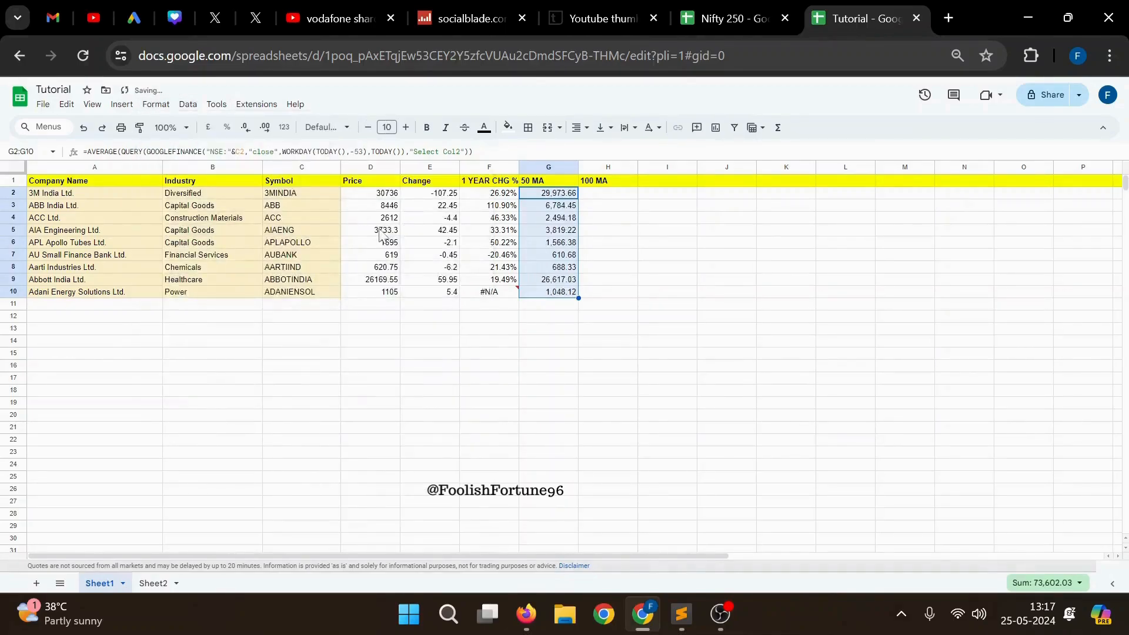
pyautogui.click(612, 228)
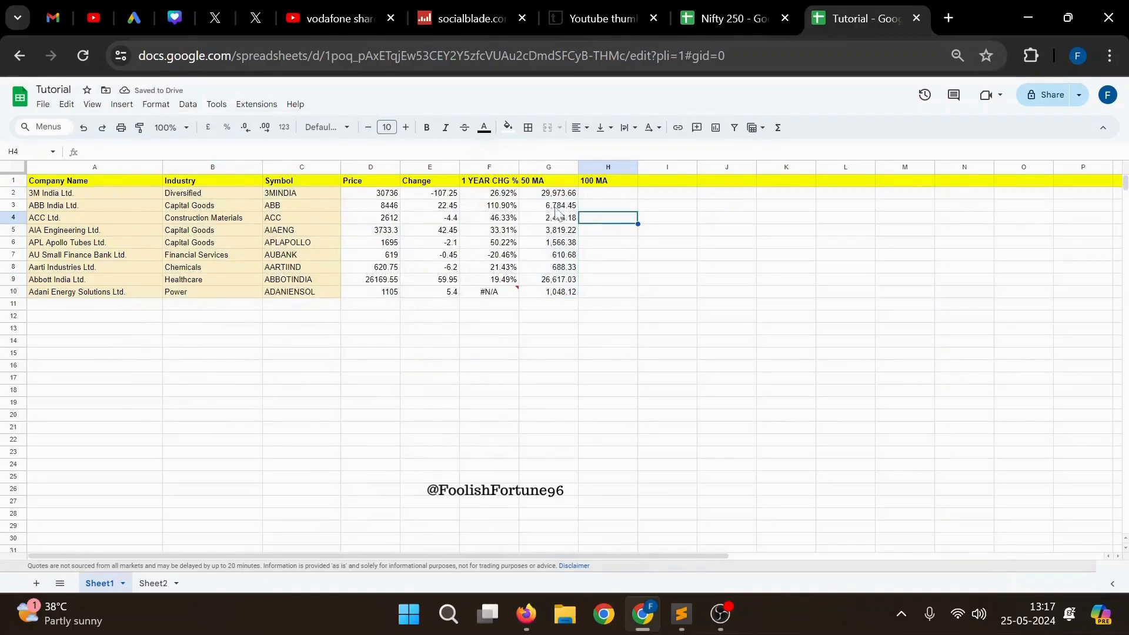
# - Enter =AVERAGE(QUERY(GOOGLEFINANCE("NSE:"&C2,"close",WORKDAY(TODAY(),-106),TODAY()),"Select Col2")) in cell H2 under 100 MA
pyautogui.click(593, 194)
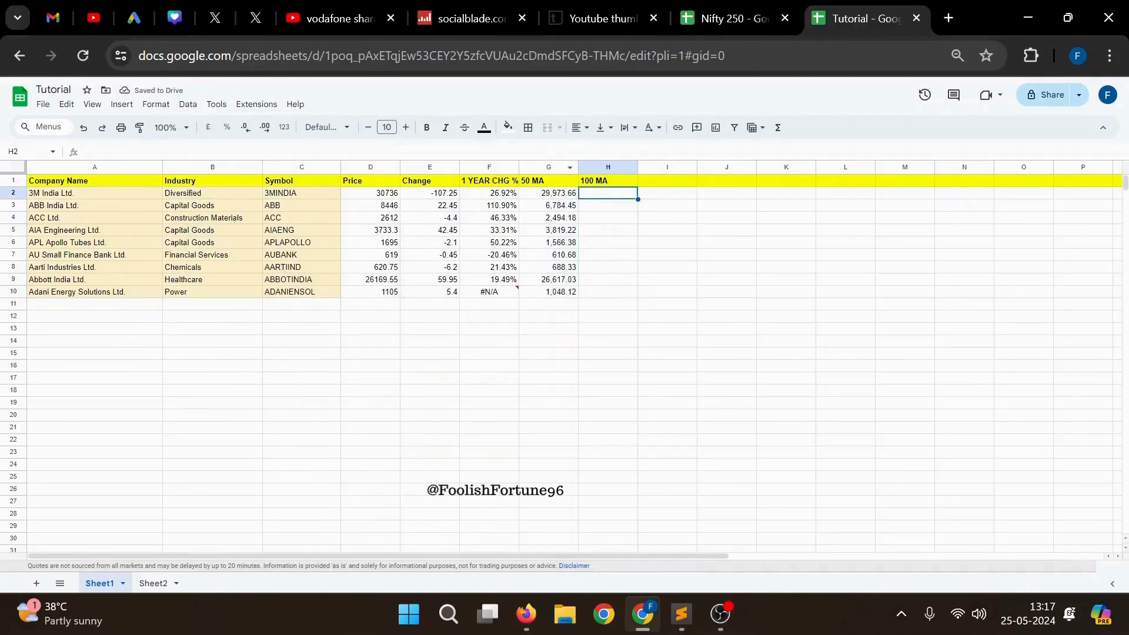
pyautogui.press('Return')
pyautogui.hotkey('ctrl', 'v')
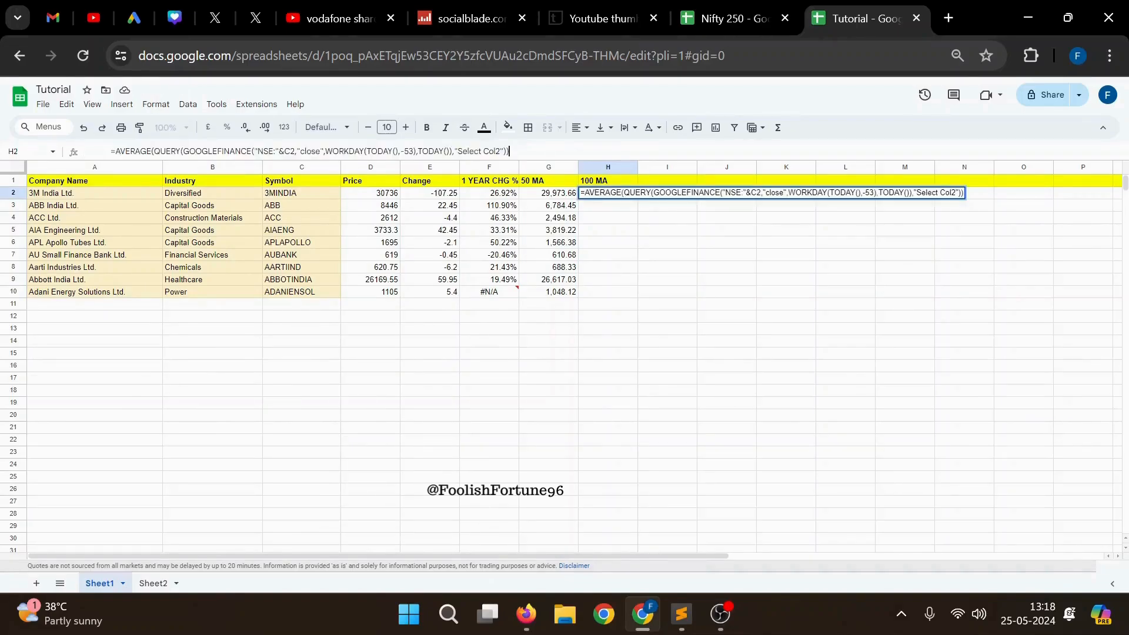
pyautogui.doubleClick(408, 151)
pyautogui.write('106')
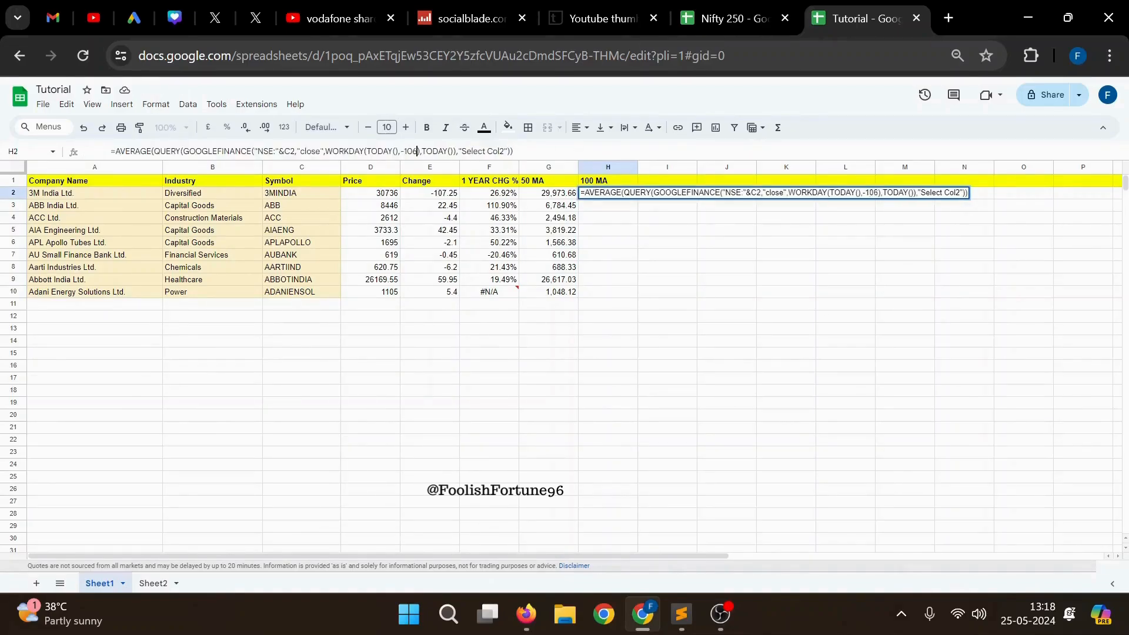
pyautogui.press('Return')
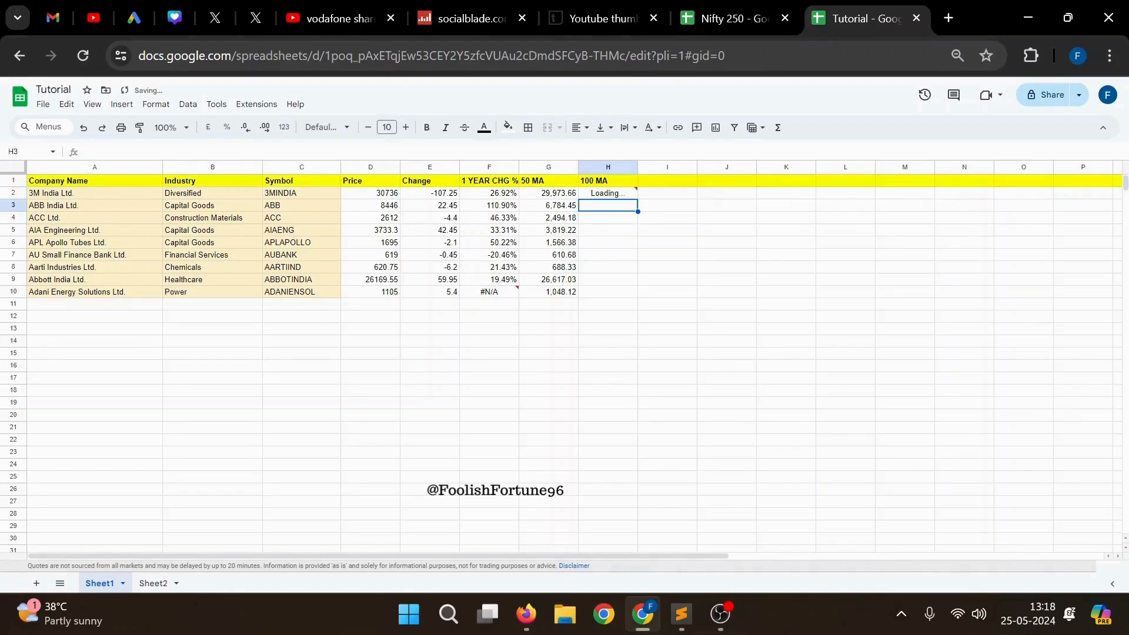
# - Fill the 100 MA formula from H2 down to H10 and format those values as Number
pyautogui.click(631, 197)
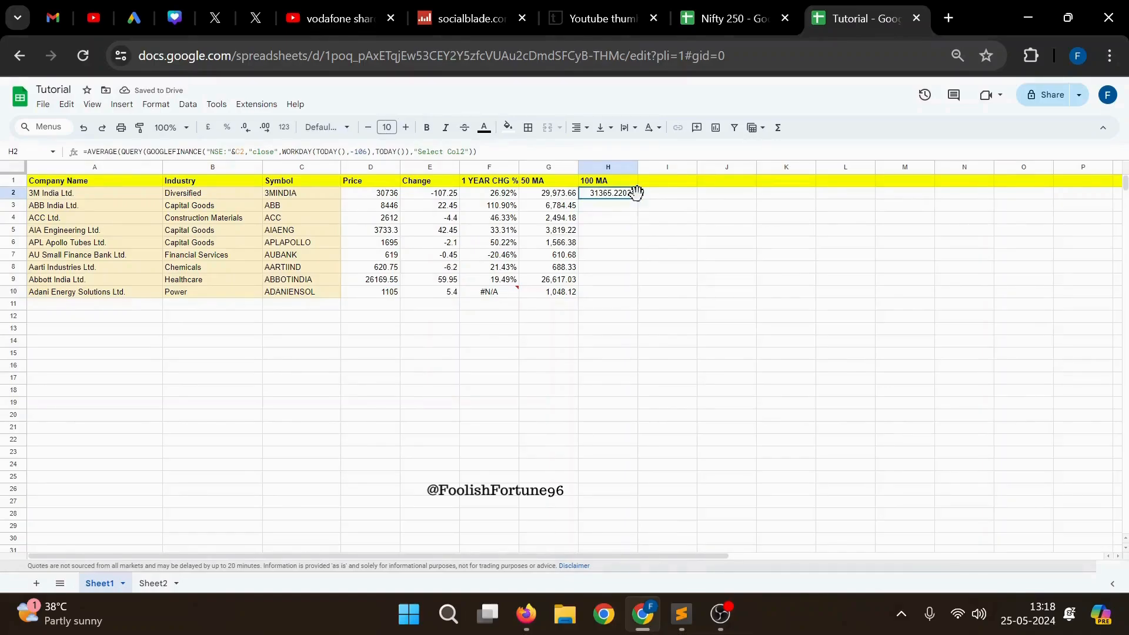
pyautogui.moveTo(637, 199); pyautogui.dragTo(631, 294)
pyautogui.click(157, 107)
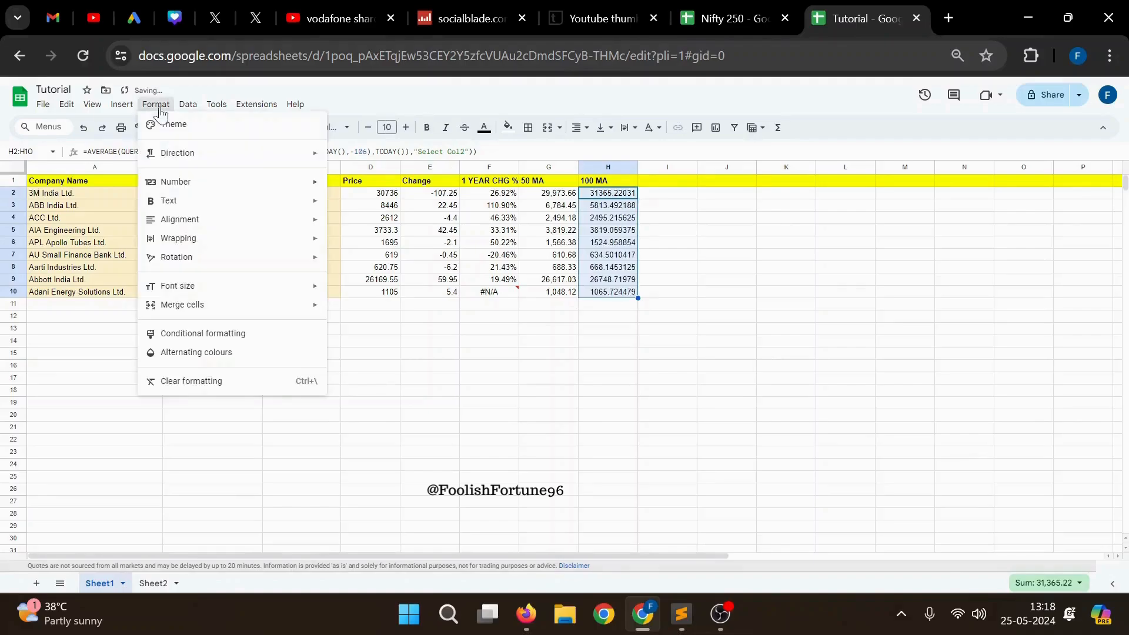
pyautogui.moveTo(246, 189)
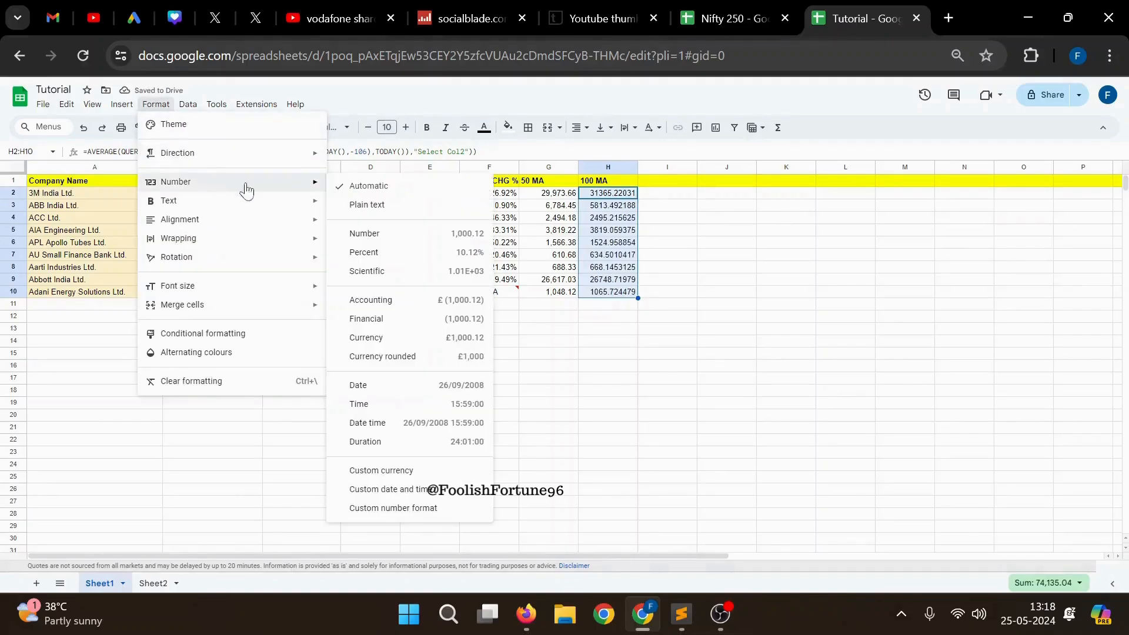
pyautogui.click(360, 233)
pyautogui.click(594, 355)
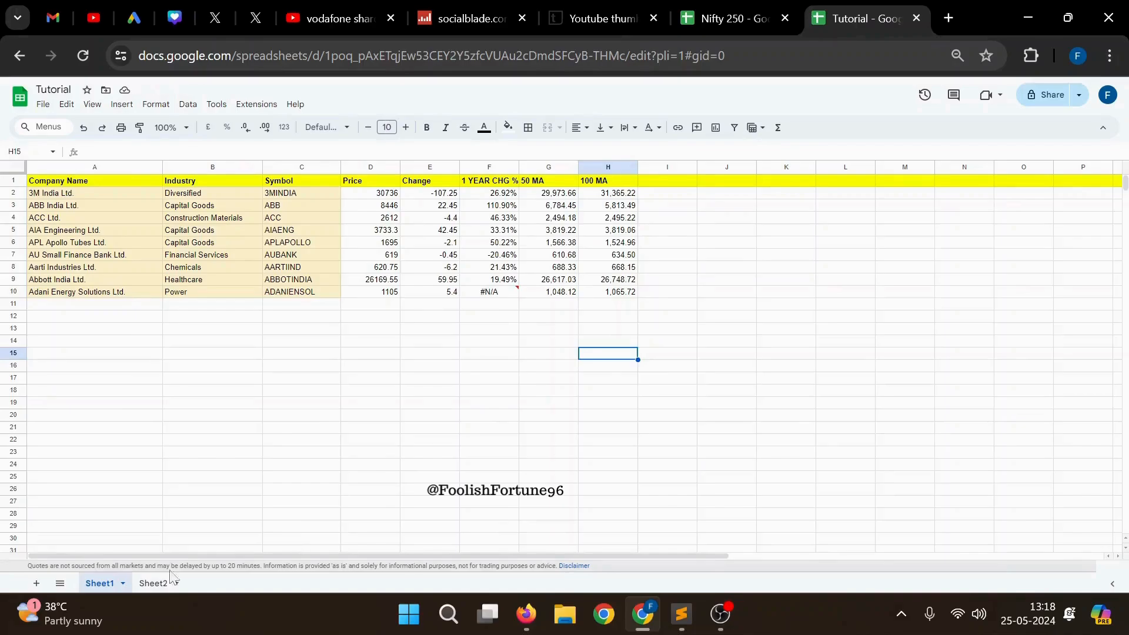
# - On Sheet2, enter the label Symbol in A1 and the ticker 3MINDIA in B1
pyautogui.click(158, 585)
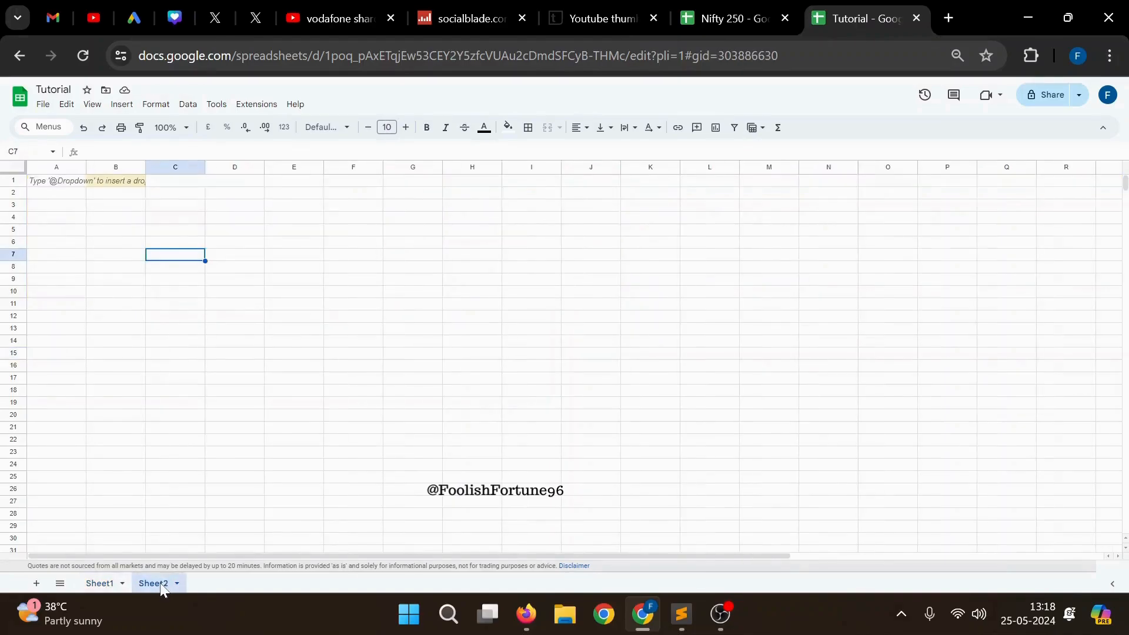
pyautogui.click(91, 234)
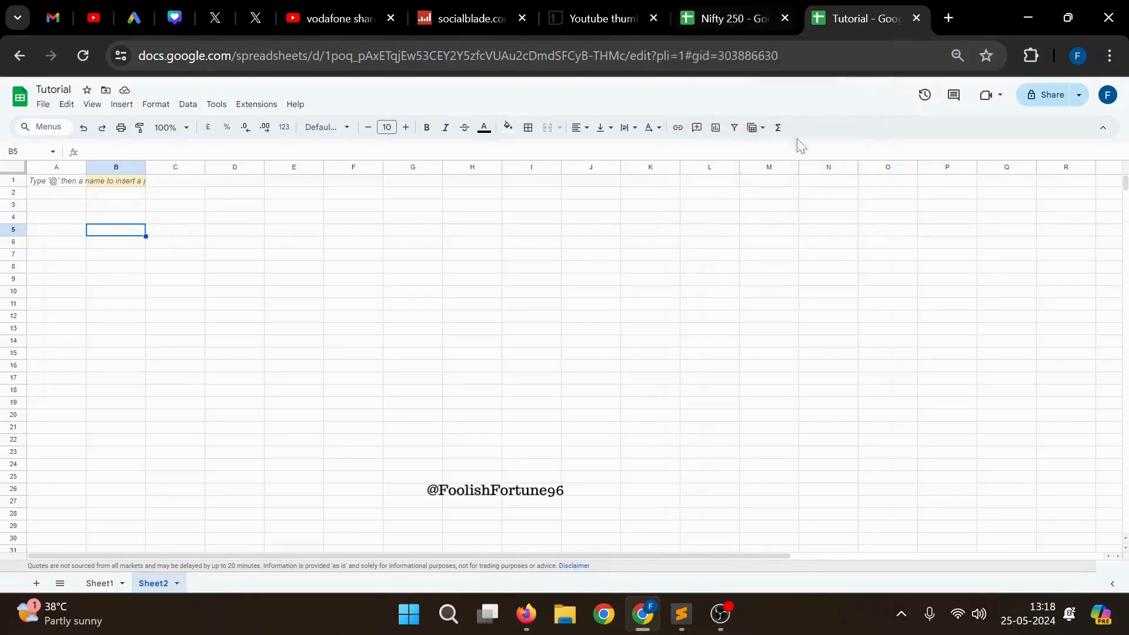
pyautogui.click(62, 182)
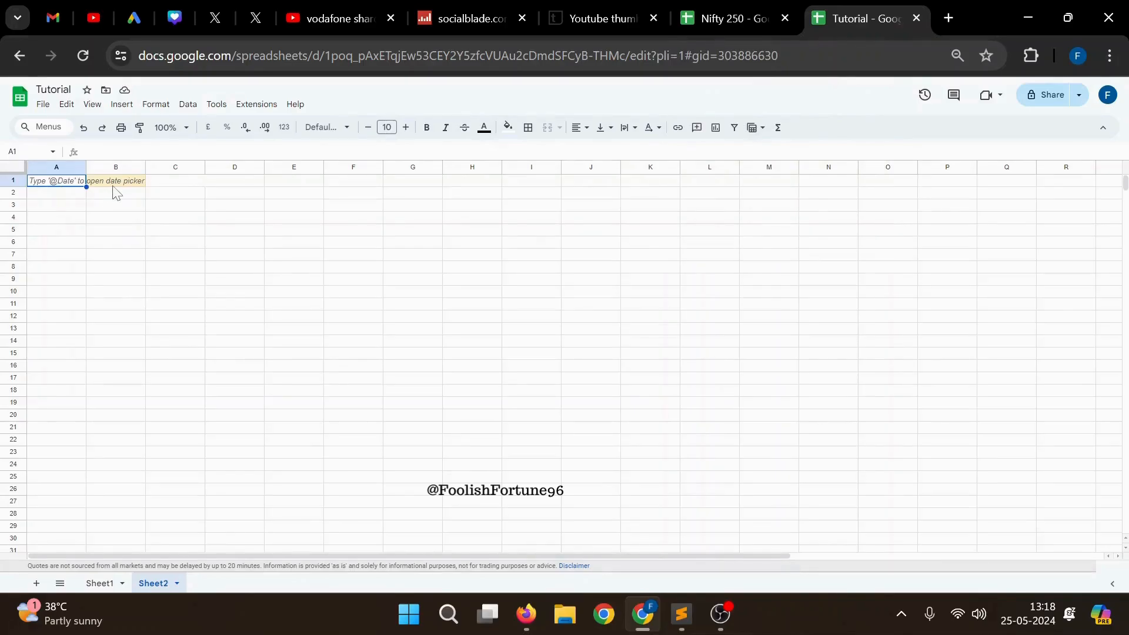
pyautogui.write('Symbol')
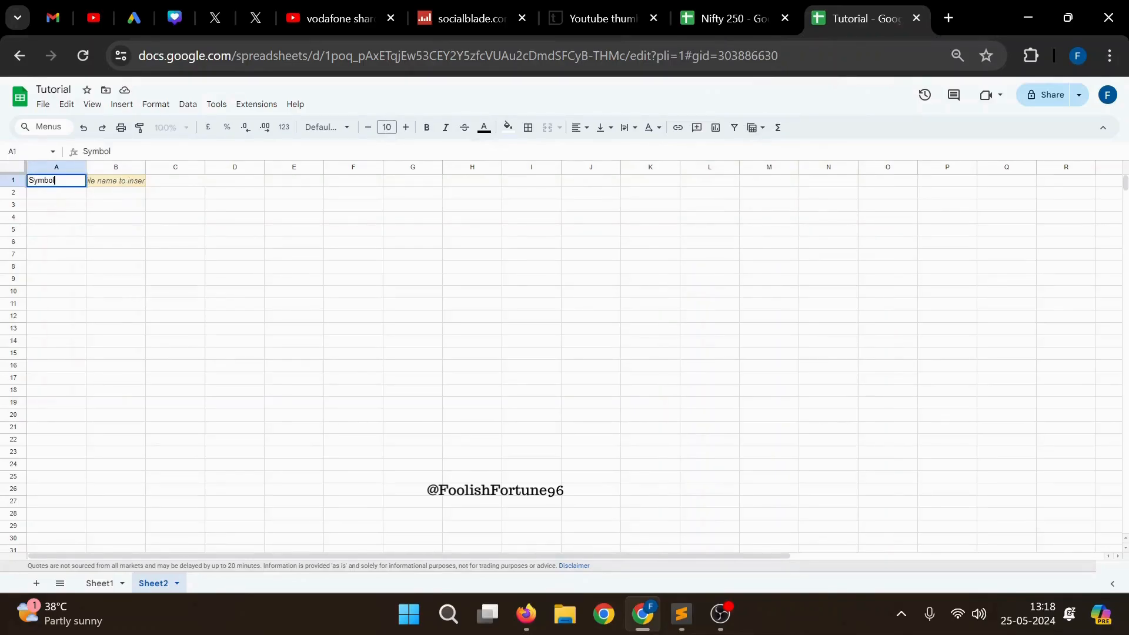
pyautogui.click(116, 184)
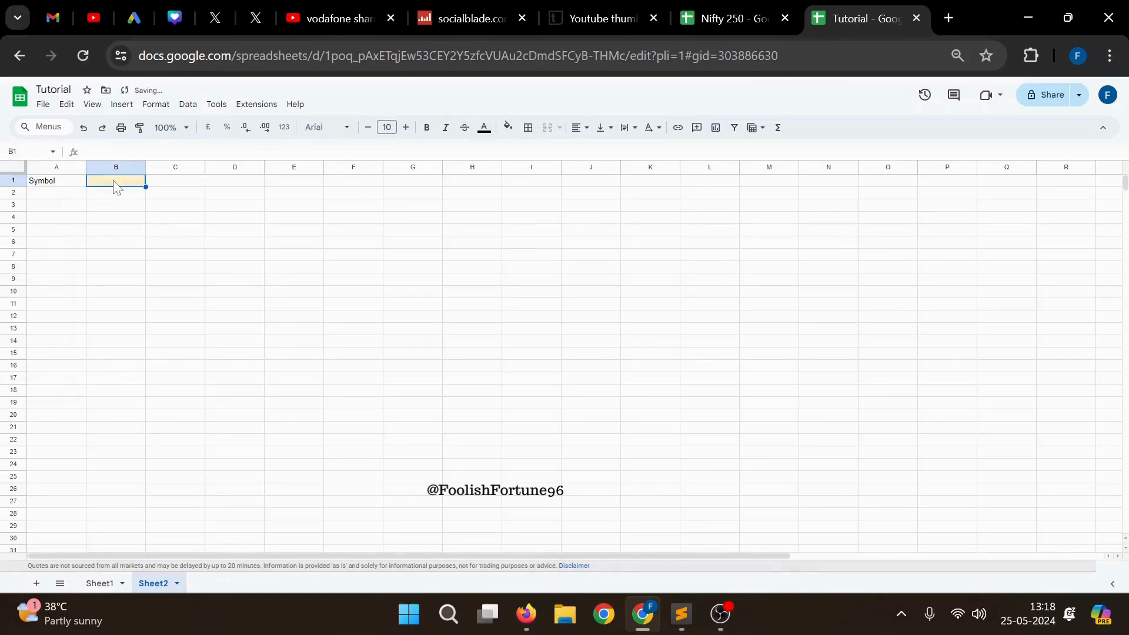
pyautogui.write('3MINDIA')
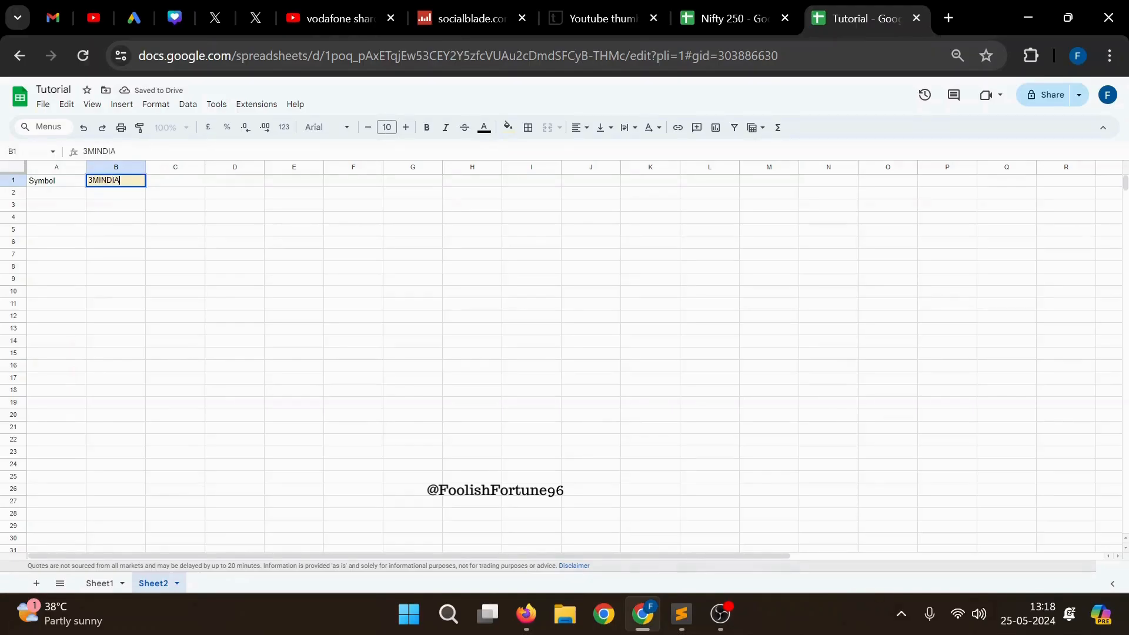
pyautogui.click(166, 207)
# - Select A2 on Sheet2, then switch to Sublime Text and copy the Date formula =sort(GOOGLEFINANCE("NSE:"&'Nifty 250'!C4,"close",WORKDAY.INTL(TODAY(),-320),TODAY(),"daily"),1,0)
pyautogui.click(47, 194)
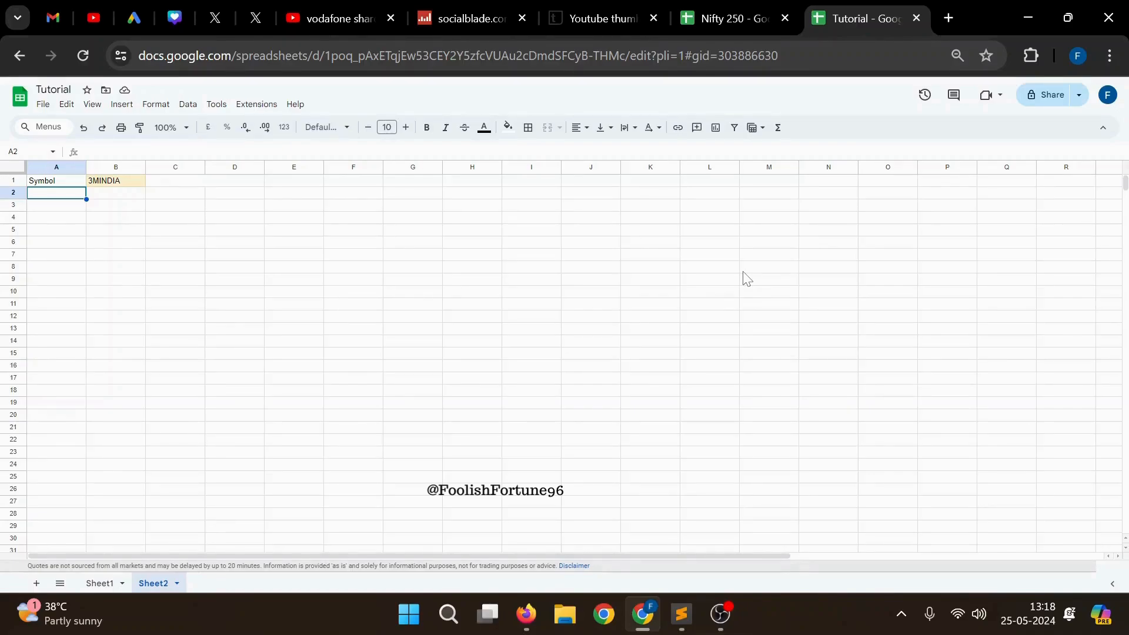
pyautogui.click(681, 615)
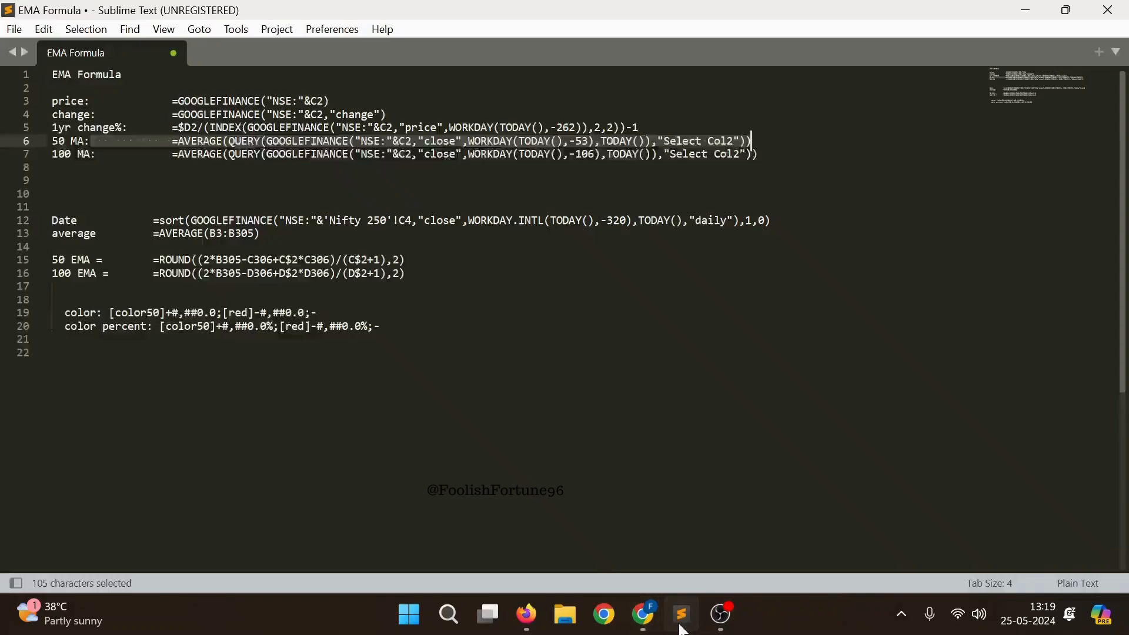
pyautogui.click(63, 353)
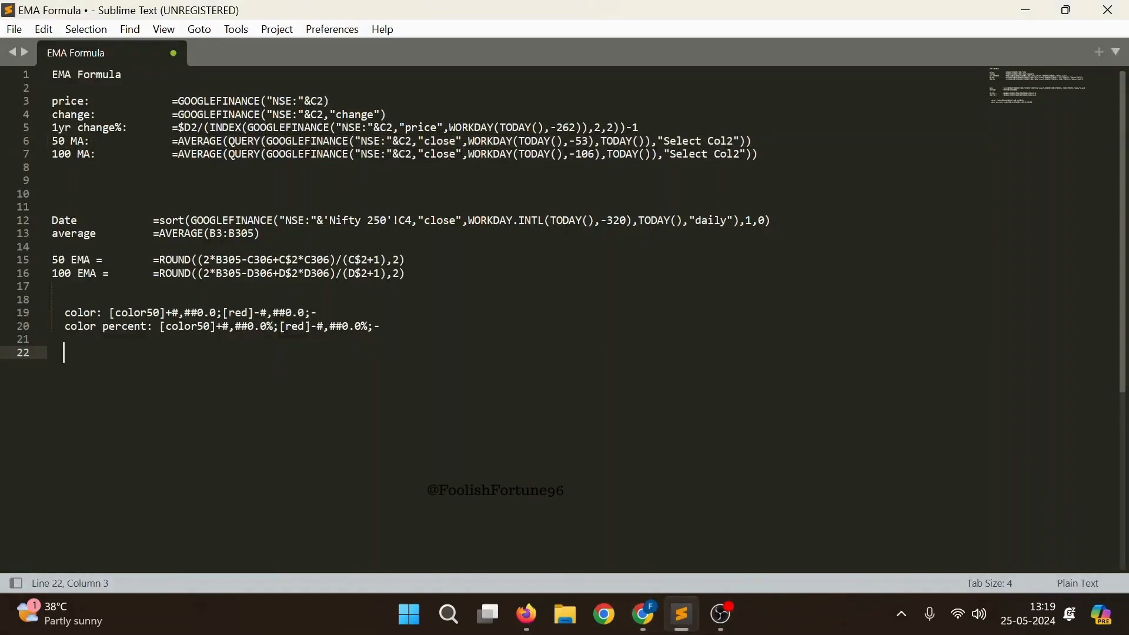
pyautogui.moveTo(154, 221); pyautogui.dragTo(779, 222)
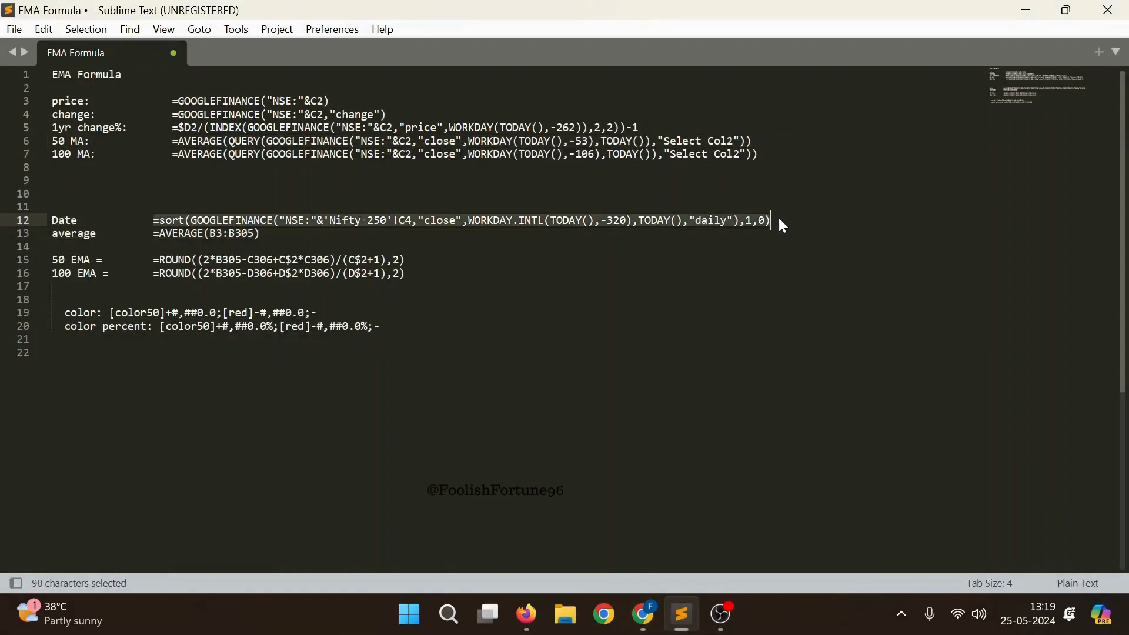
pyautogui.hotkey('ctrl', 'c')
# - Return to the spreadsheet in Chrome and enter the copied Date formula in A2 of Sheet2, replacing the sheet name Nifty 250 with Sheet1
pyautogui.click(691, 616)
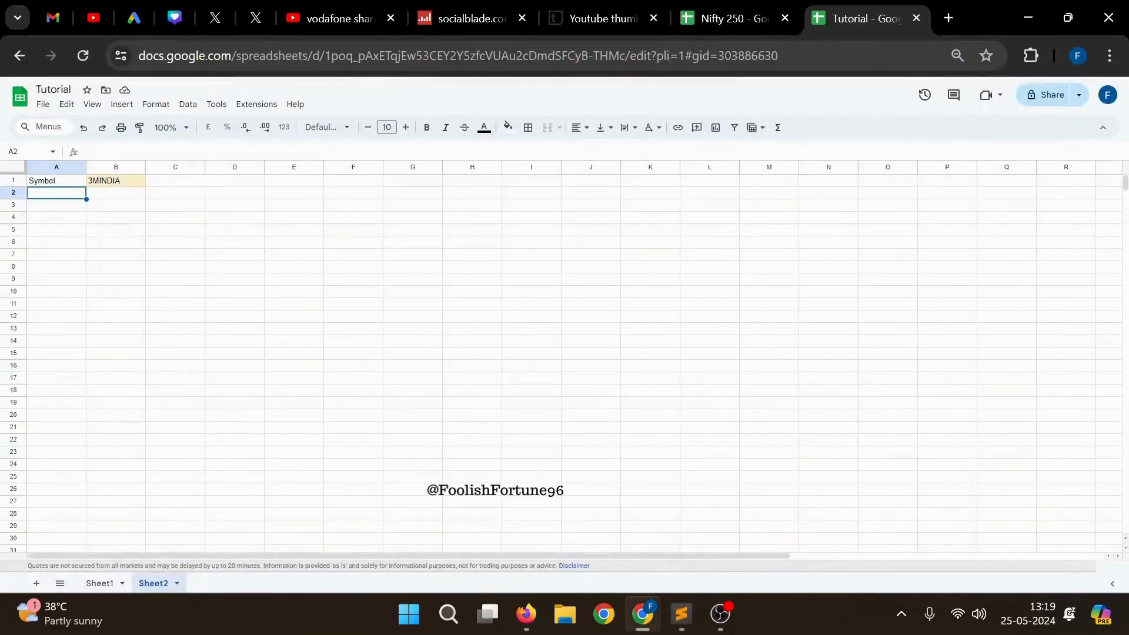
pyautogui.hotkey('ctrl', 'v')
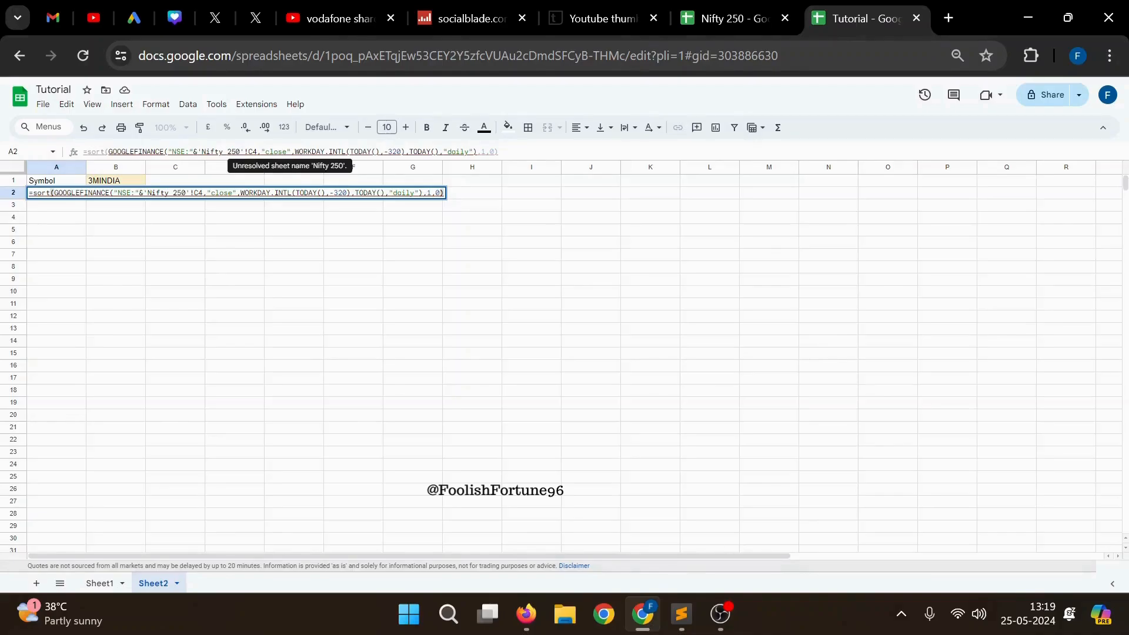
pyautogui.press('BackSpace')
pyautogui.press('BackSpace')
pyautogui.press('BackSpace')
pyautogui.press('BackSpace')
pyautogui.press('BackSpace')
pyautogui.press('BackSpace')
pyautogui.press('BackSpace')
pyautogui.press('BackSpace')
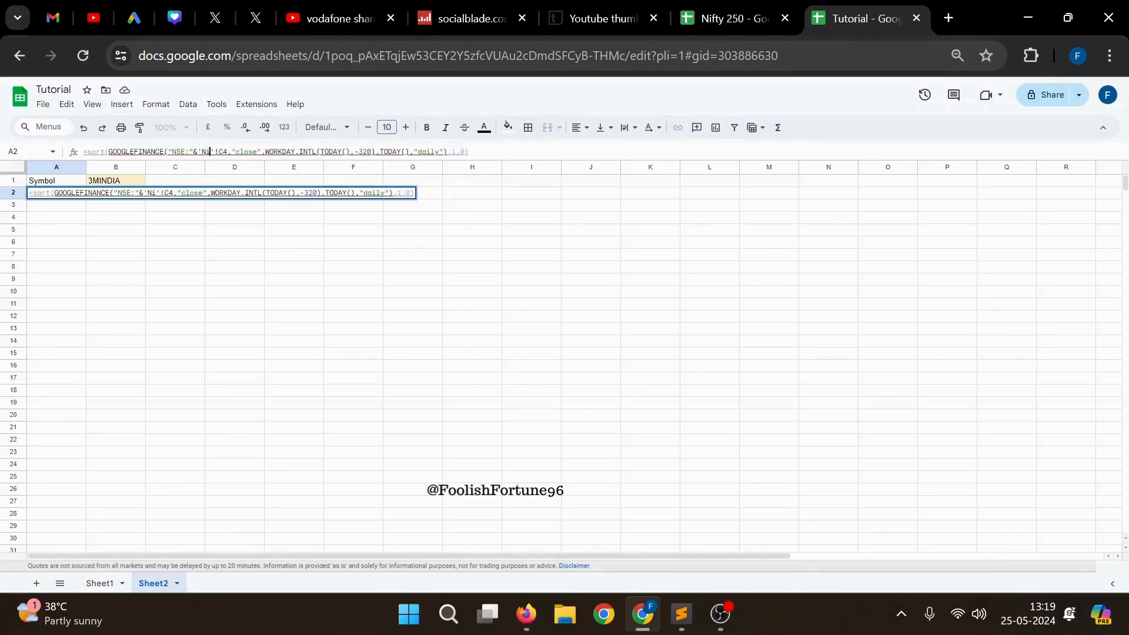
pyautogui.press('BackSpace')
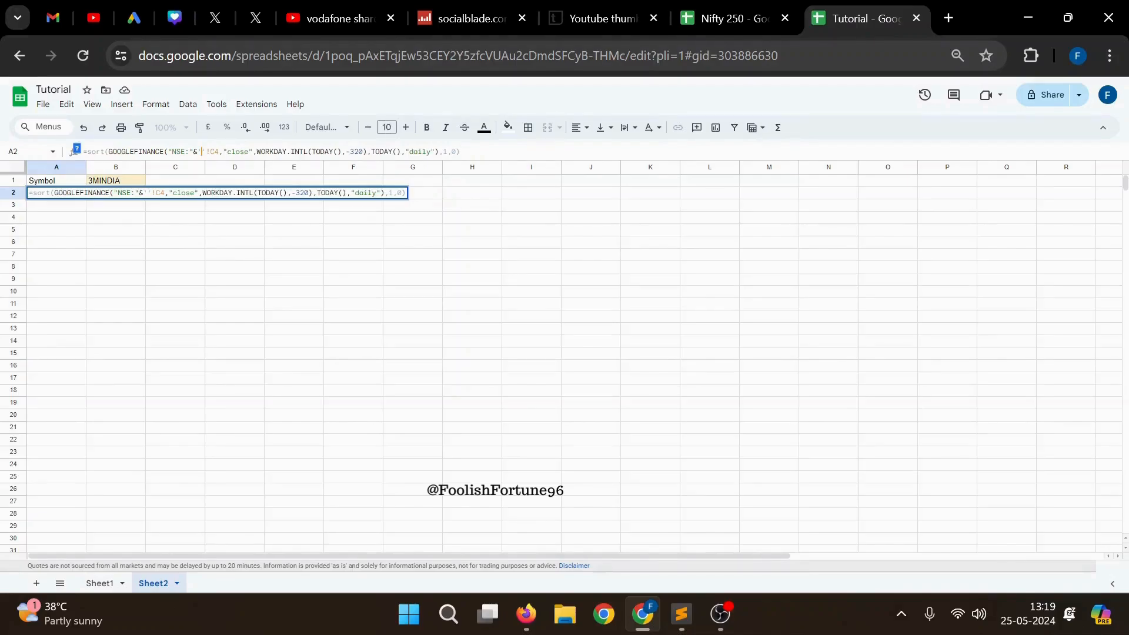
pyautogui.write('Sheet')
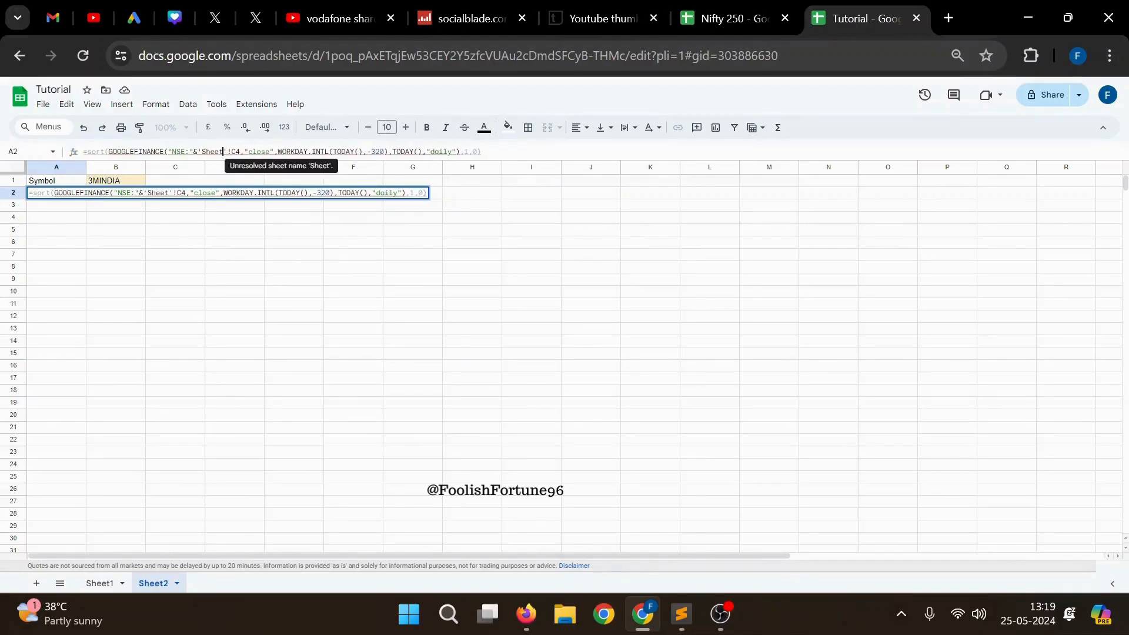
pyautogui.write('1')
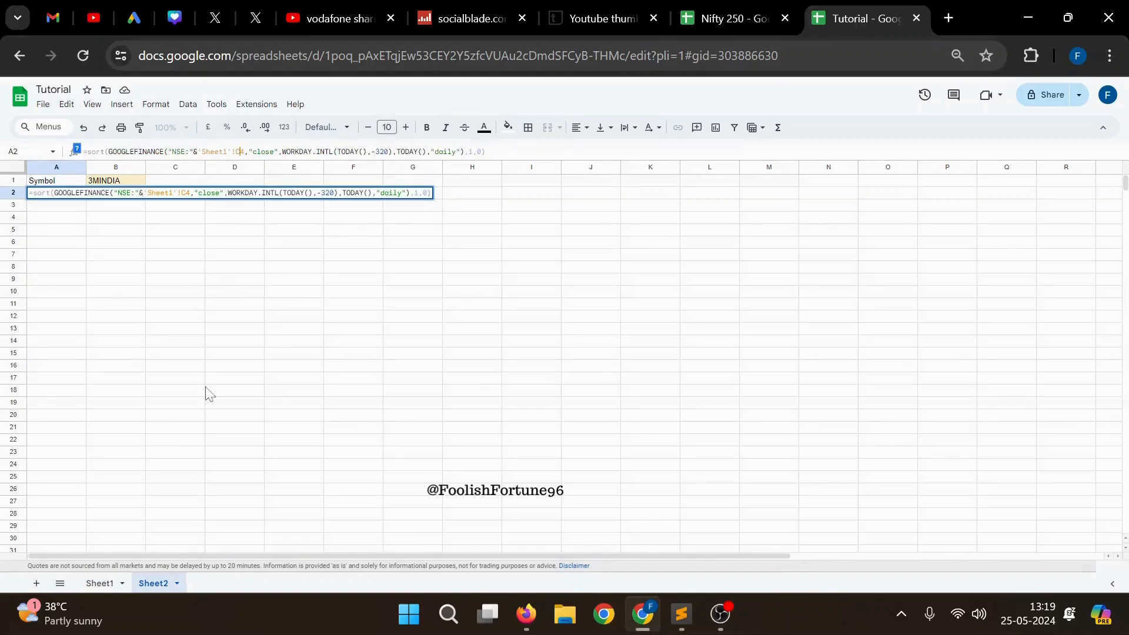
# - Check the symbol's cell on Sheet1, change the reference in Sheet2's A2 formula to Sheet1!C2, and widen column A to fit the full dates
pyautogui.click(99, 583)
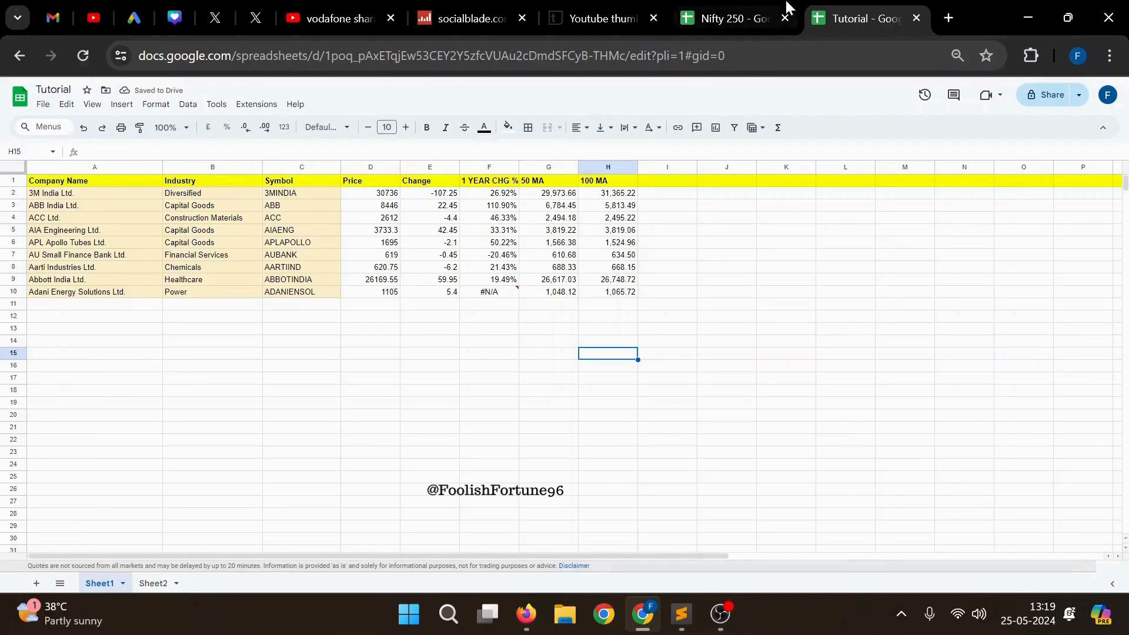
pyautogui.click(151, 582)
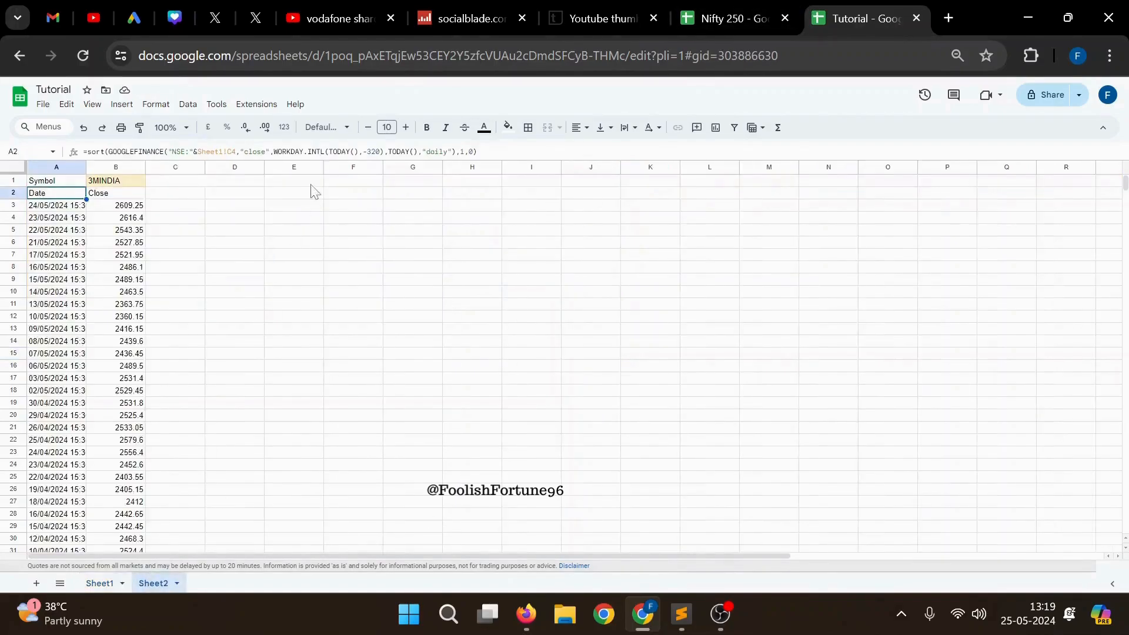
pyautogui.click(235, 152)
pyautogui.press('BackSpace')
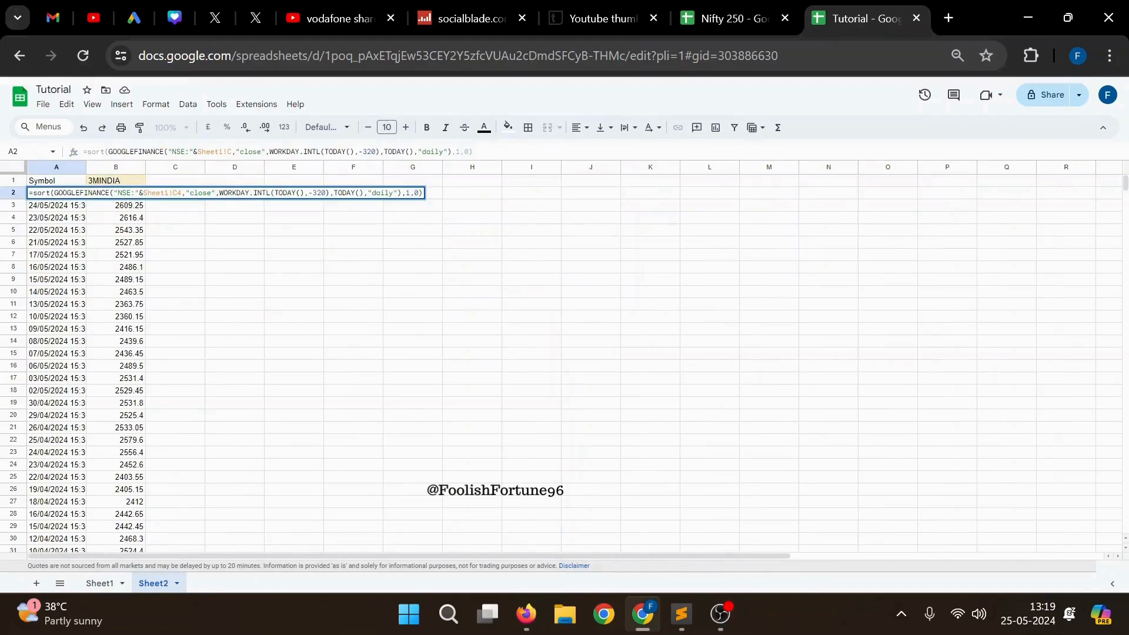
pyautogui.write('2')
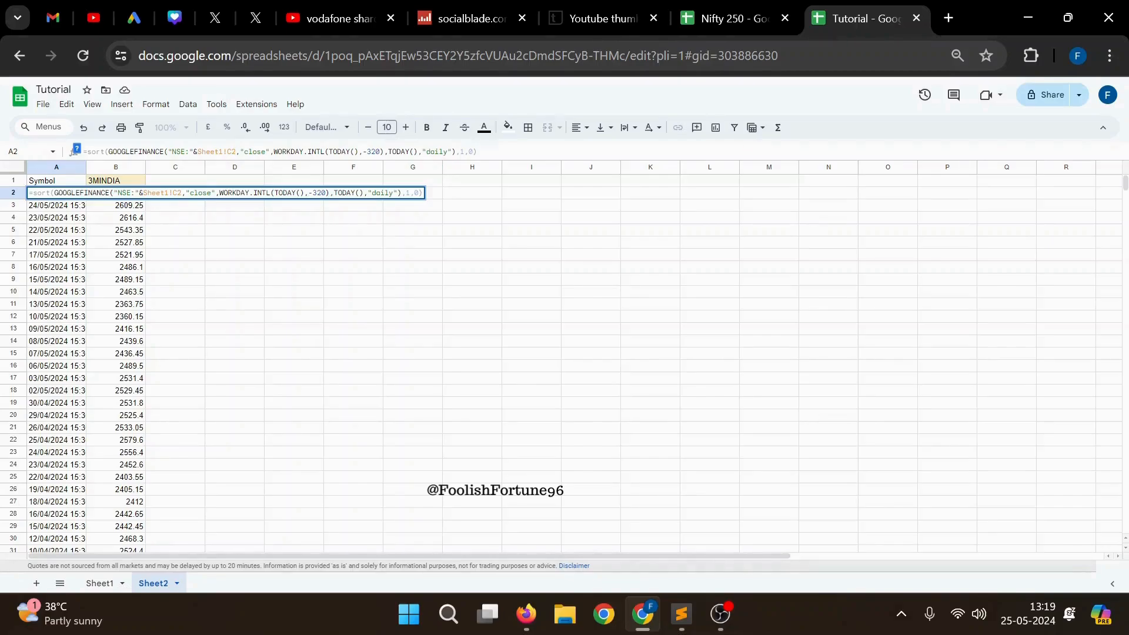
pyautogui.press('Return')
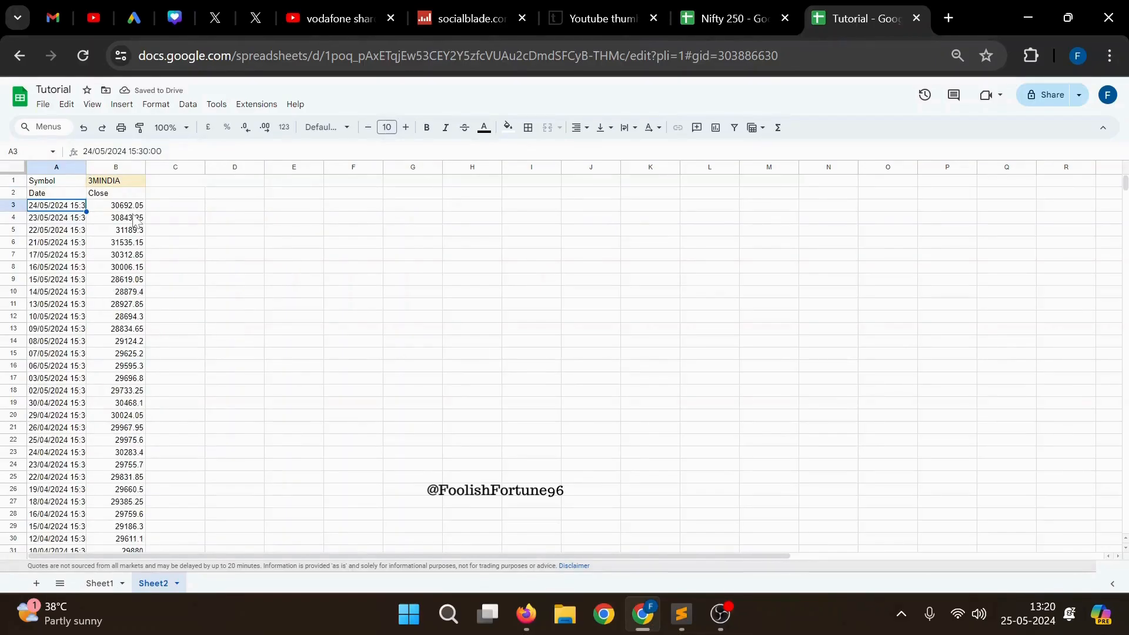
pyautogui.moveTo(87, 167); pyautogui.dragTo(118, 167)
pyautogui.click(322, 305)
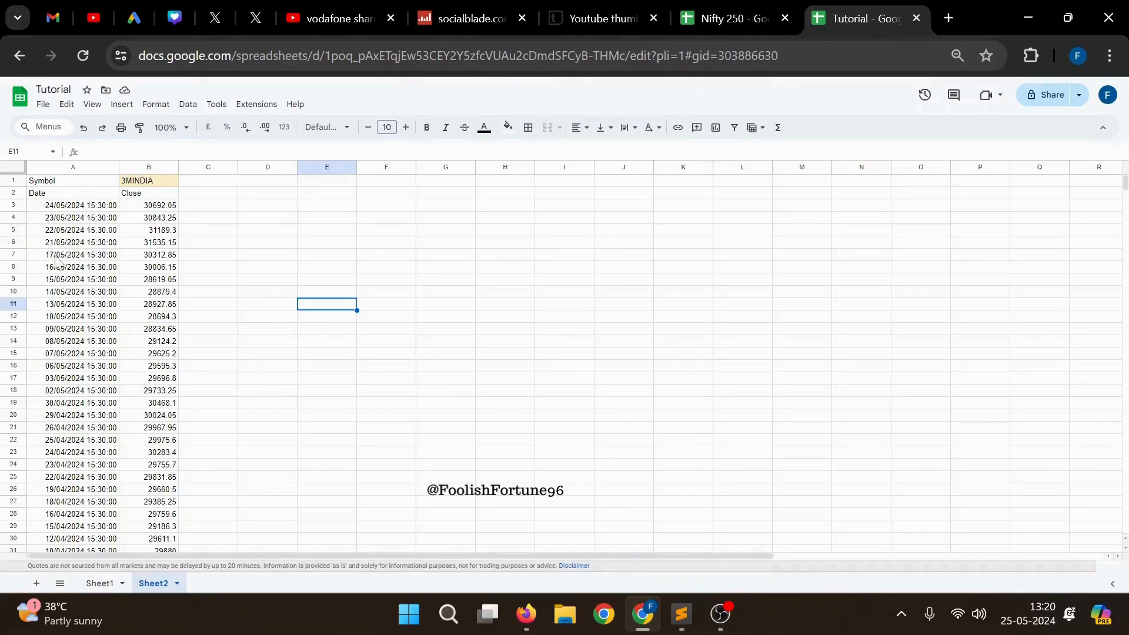
# - Find the end of the closing data on Sheet2, then switch to Sublime Text and copy the average formula =AVERAGE(B3:B305)
pyautogui.scroll(-20, 152, 268)
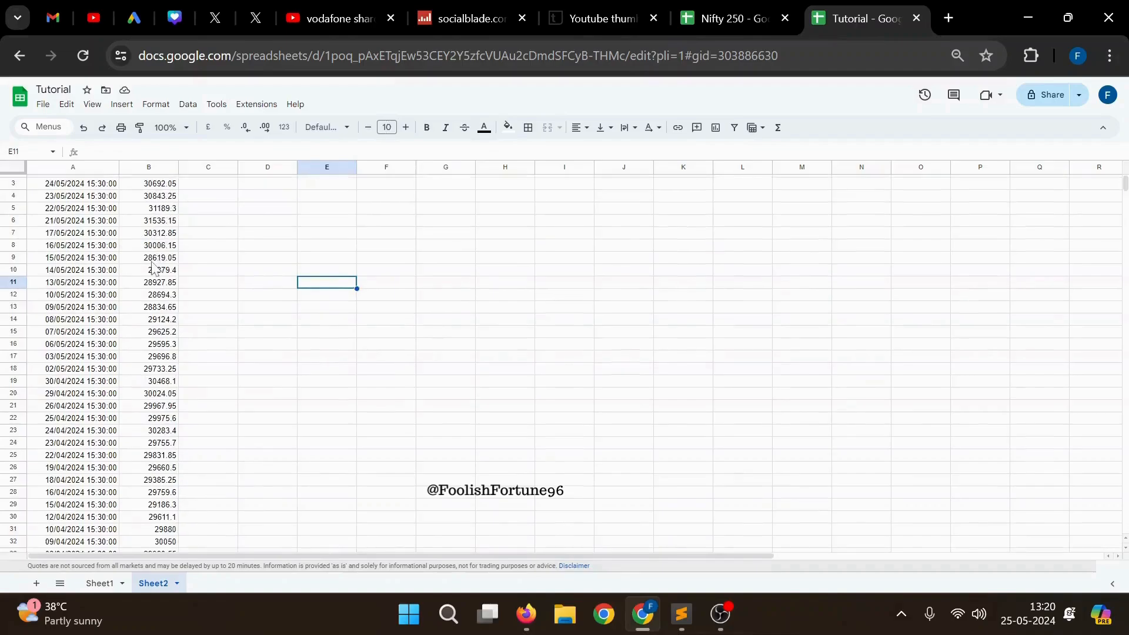
pyautogui.scroll(-20, 152, 266)
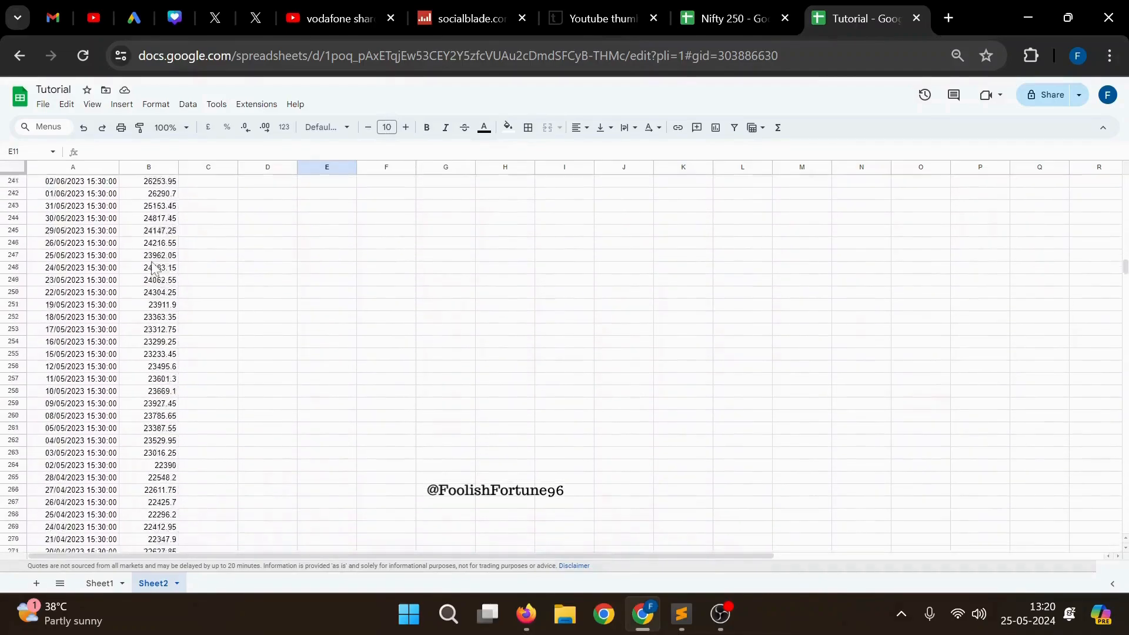
pyautogui.scroll(2, 151, 266)
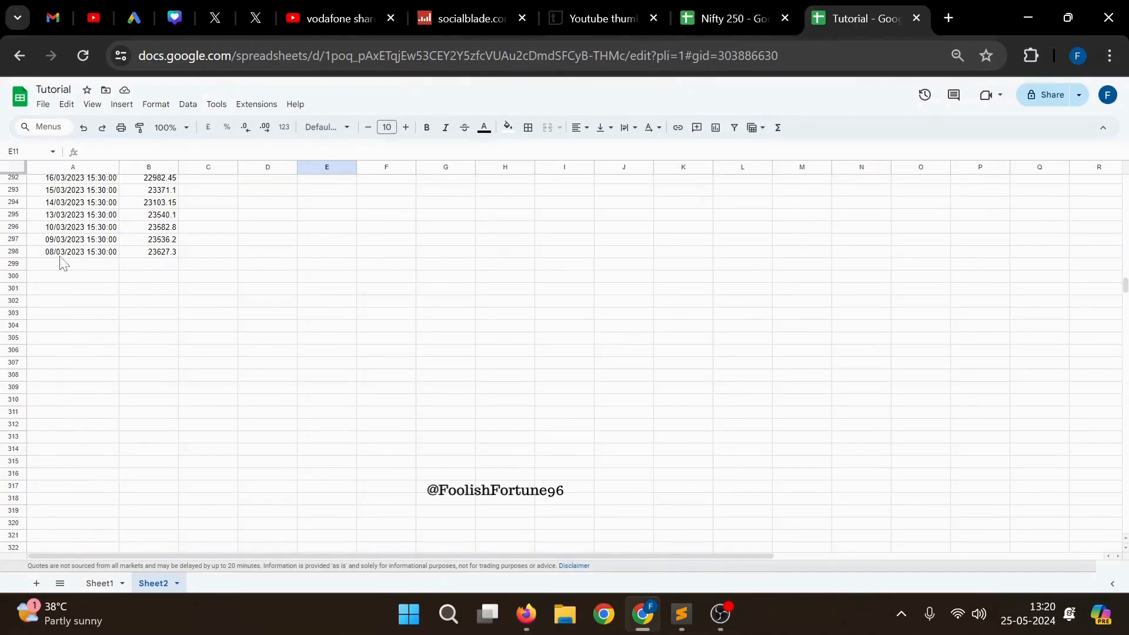
pyautogui.scroll(1, 154, 288)
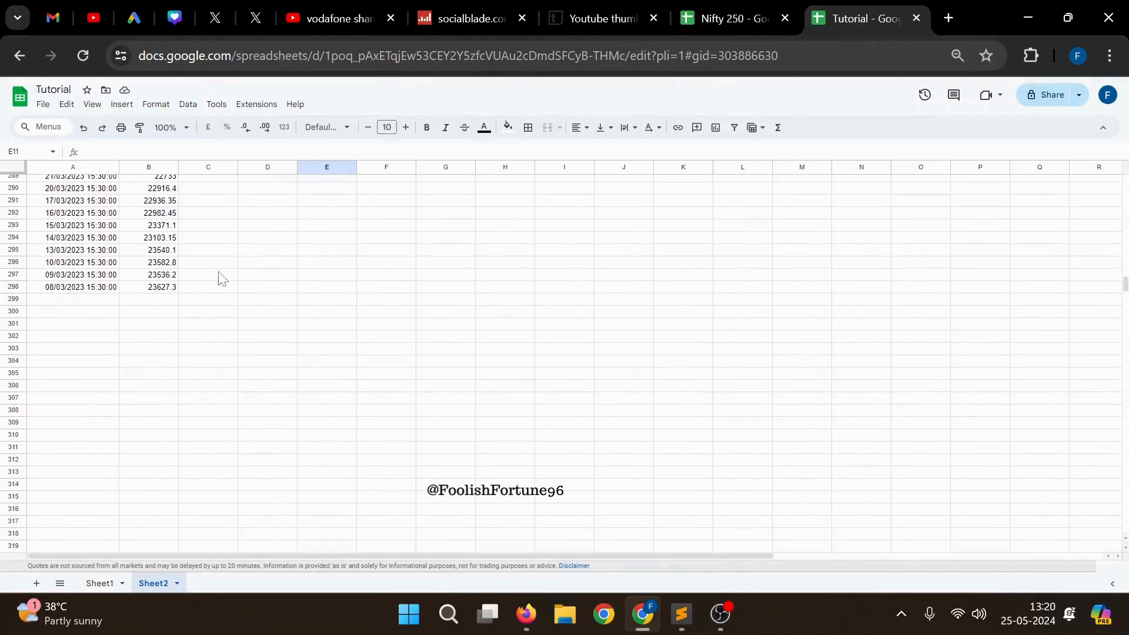
pyautogui.scroll(1, 222, 297)
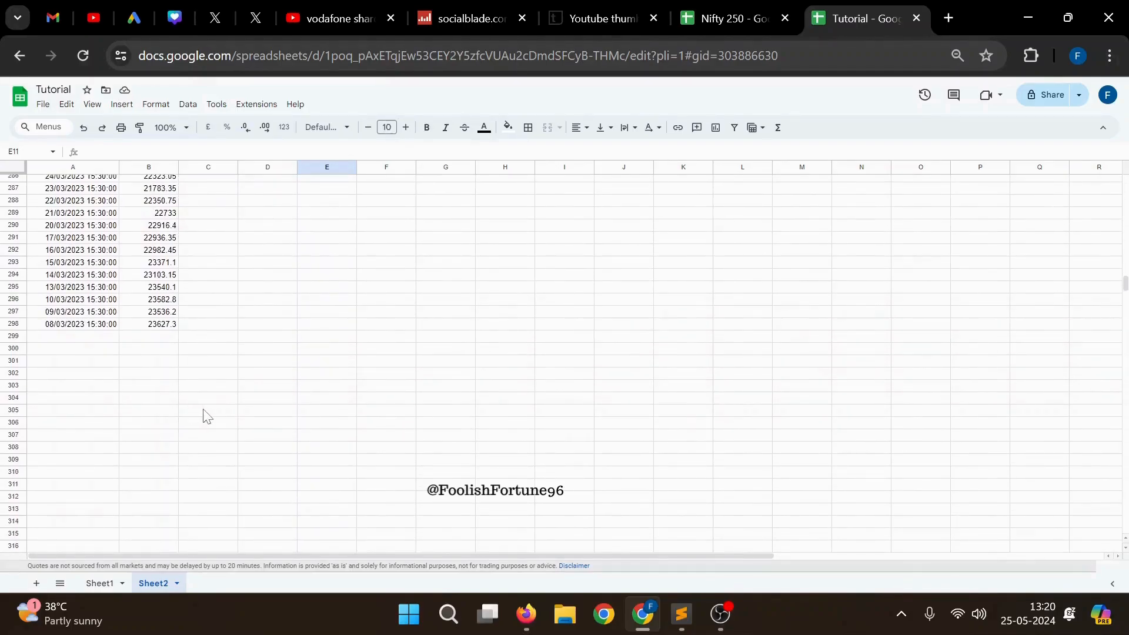
pyautogui.click(681, 614)
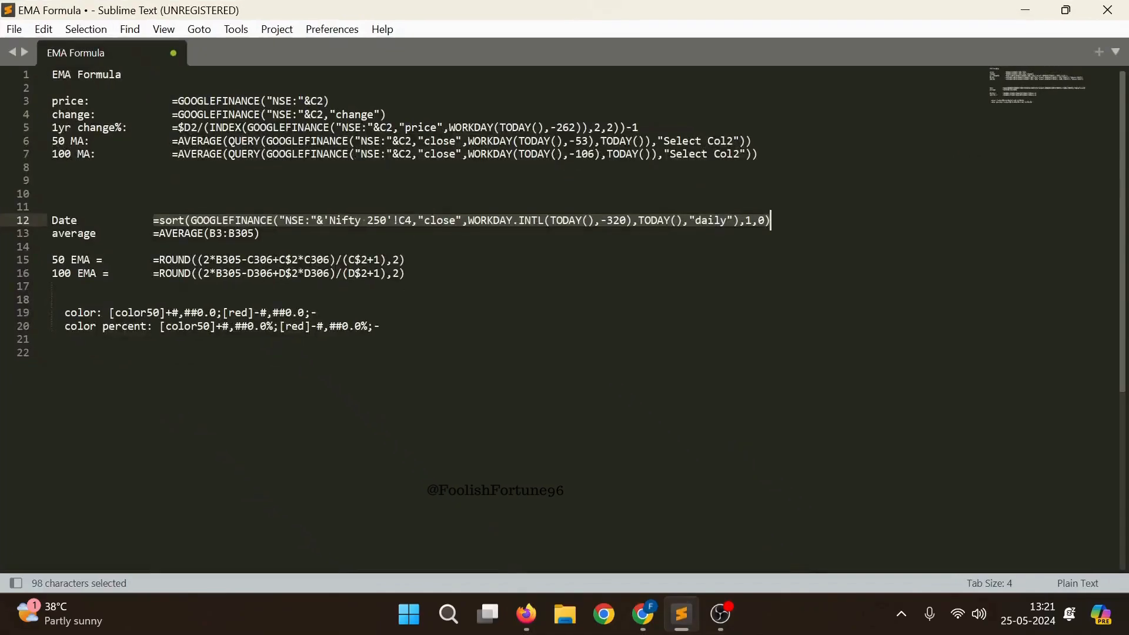
pyautogui.moveTo(153, 233); pyautogui.dragTo(267, 233)
pyautogui.hotkey('ctrl', 'c')
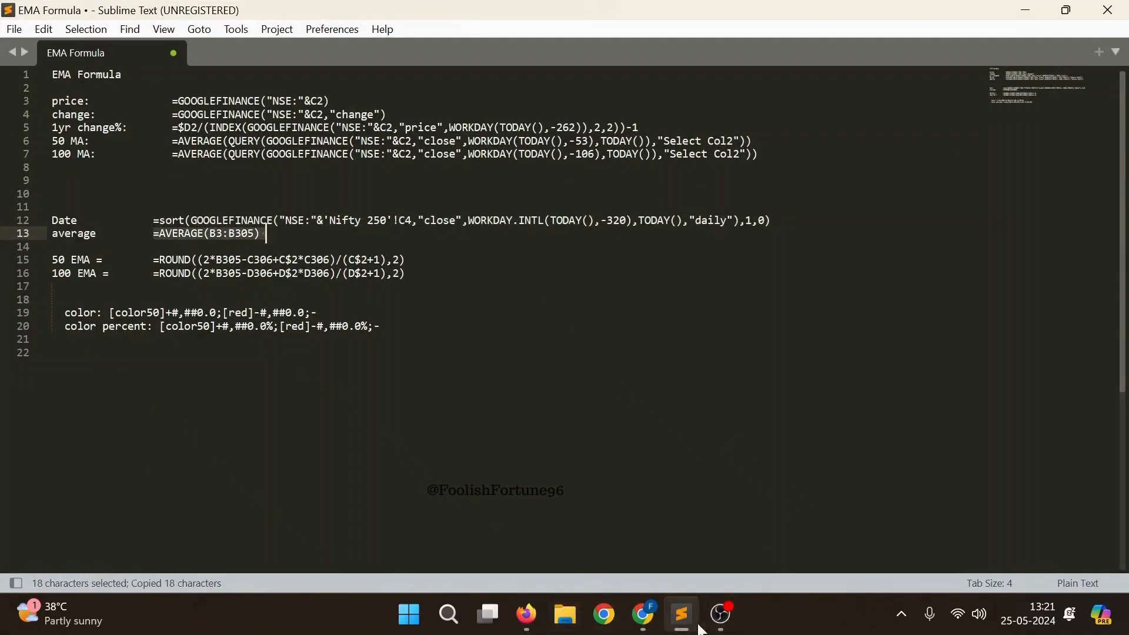
# - Return to the spreadsheet in Chrome and enter the copied formula =AVERAGE(B3:B305) in both C306 and D306 of Sheet2
pyautogui.click(682, 617)
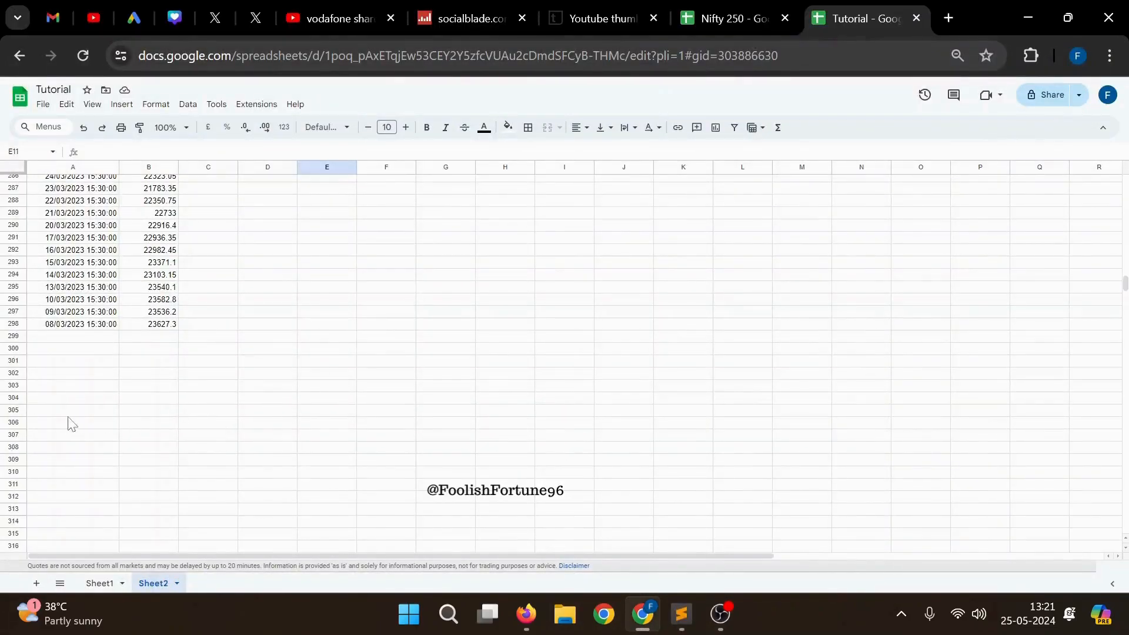
pyautogui.click(200, 424)
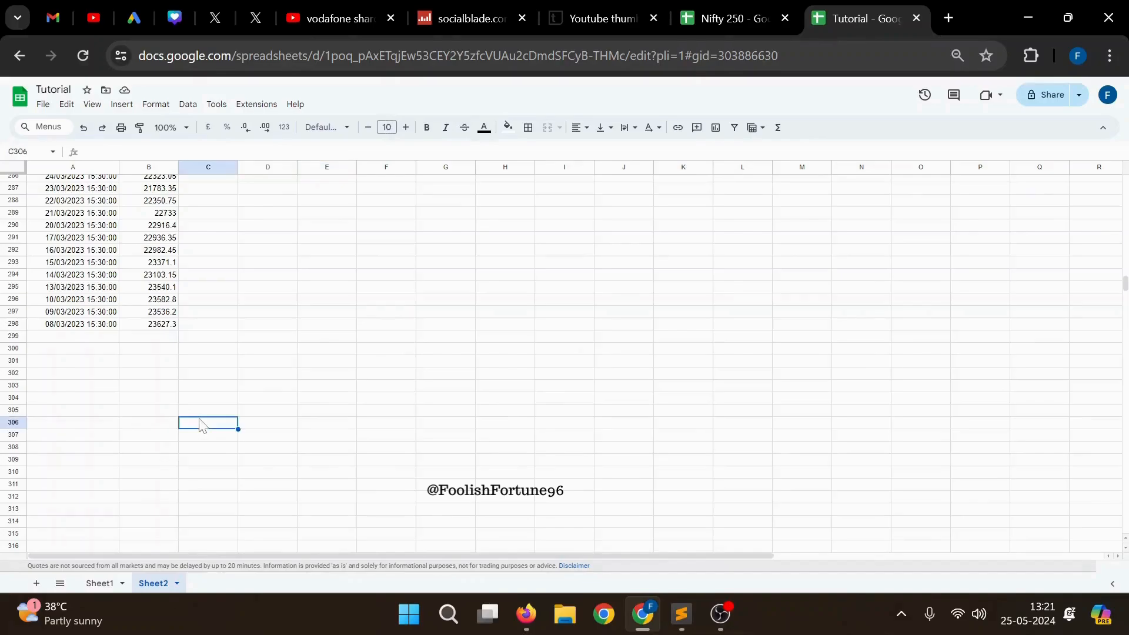
pyautogui.hotkey('ctrl', 'v')
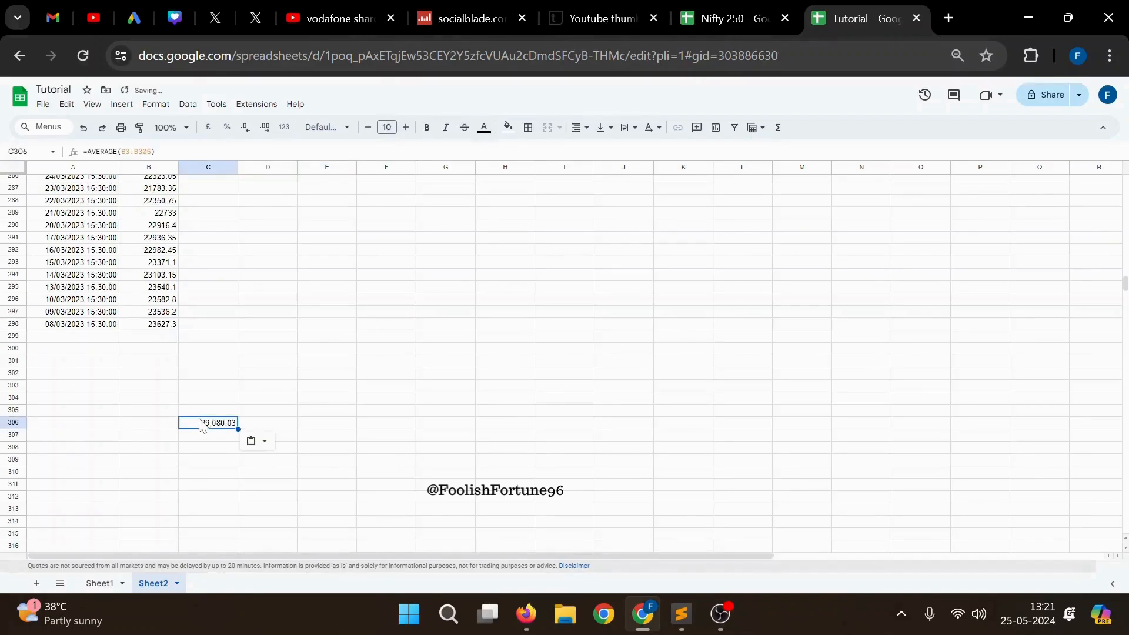
pyautogui.click(260, 425)
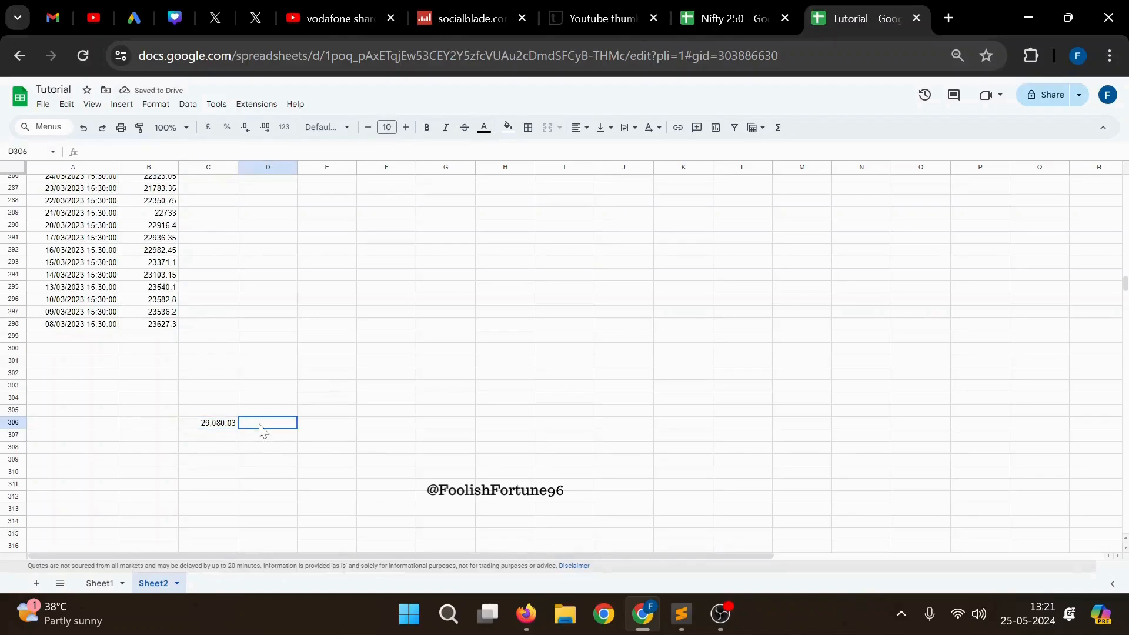
pyautogui.hotkey('ctrl', 'v')
pyautogui.click(359, 414)
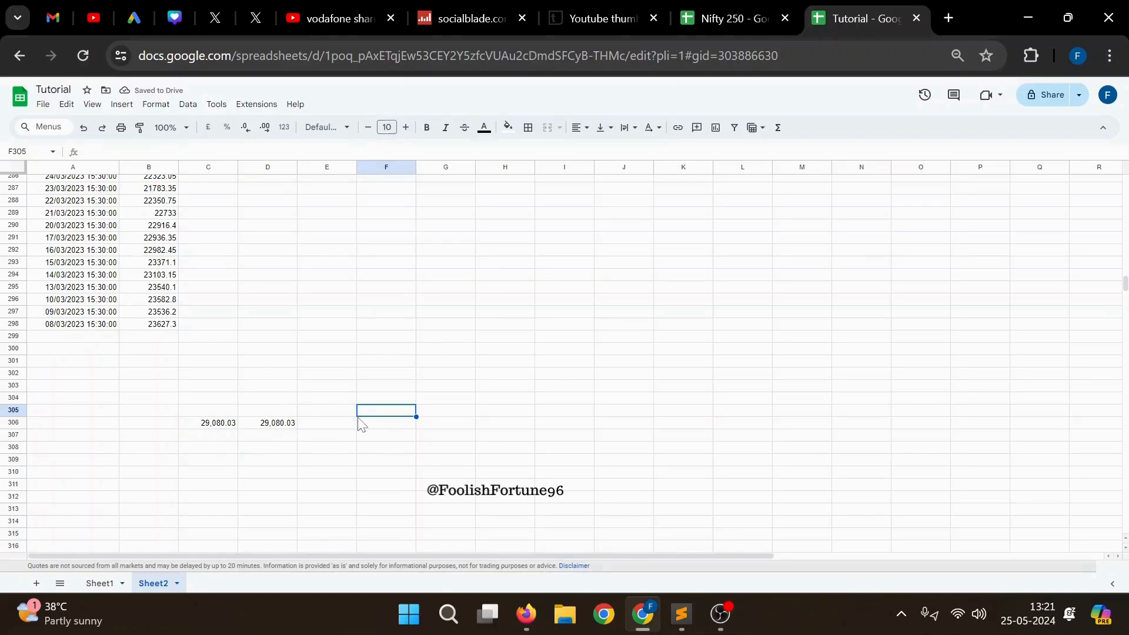
# - Enter the EMA periods on Sheet2: 50 in C2 and 100 in D2
pyautogui.scroll(20, 358, 424)
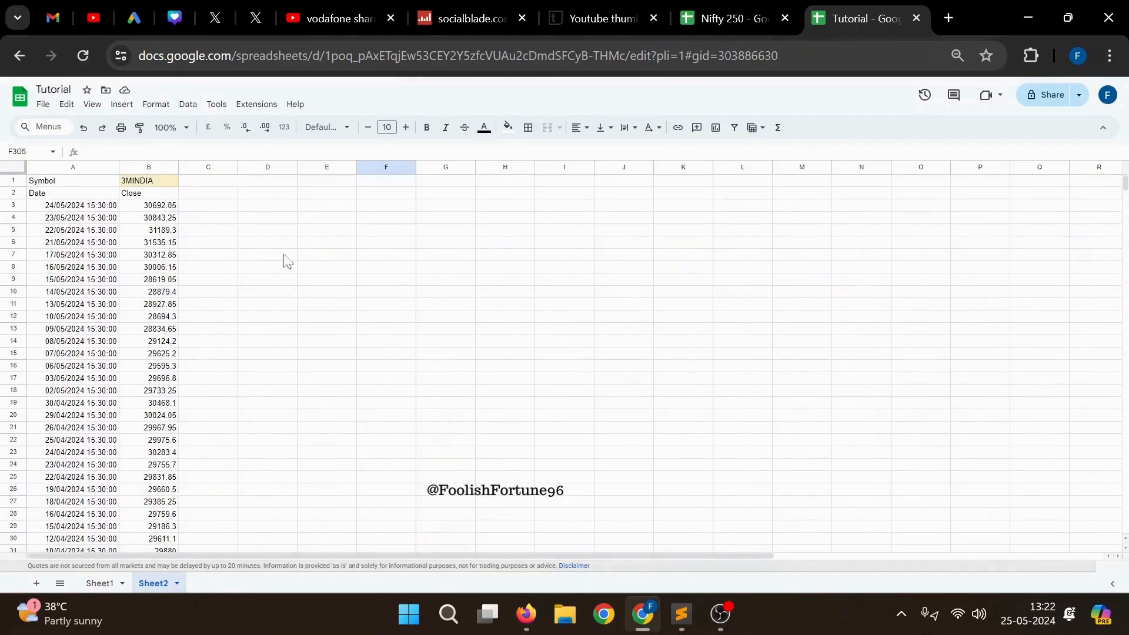
pyautogui.click(199, 196)
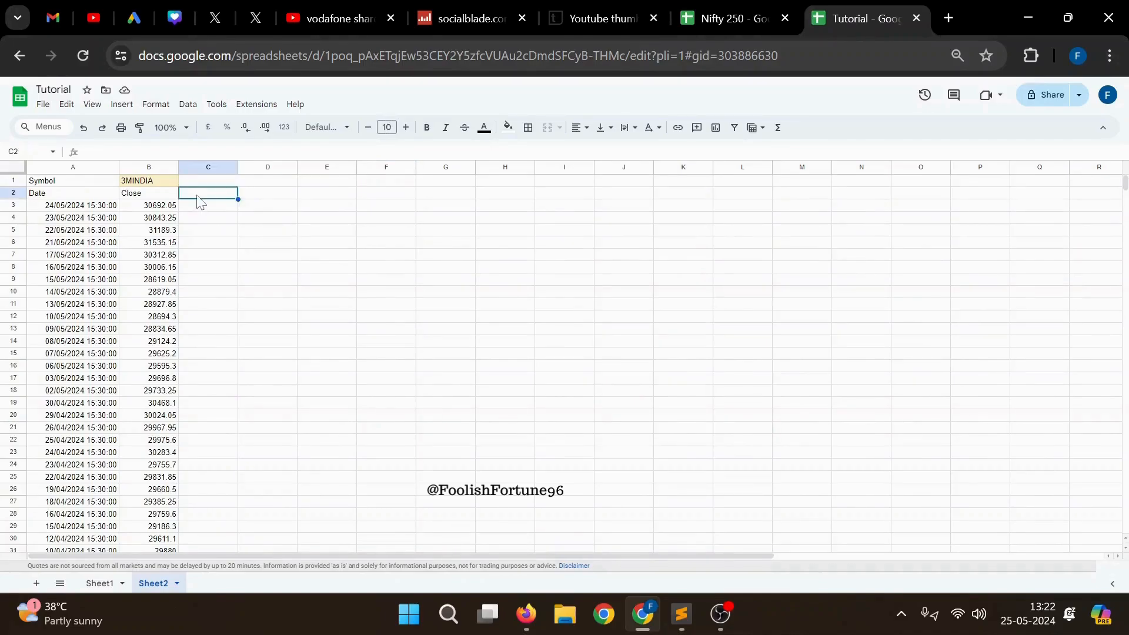
pyautogui.write('50')
pyautogui.click(254, 198)
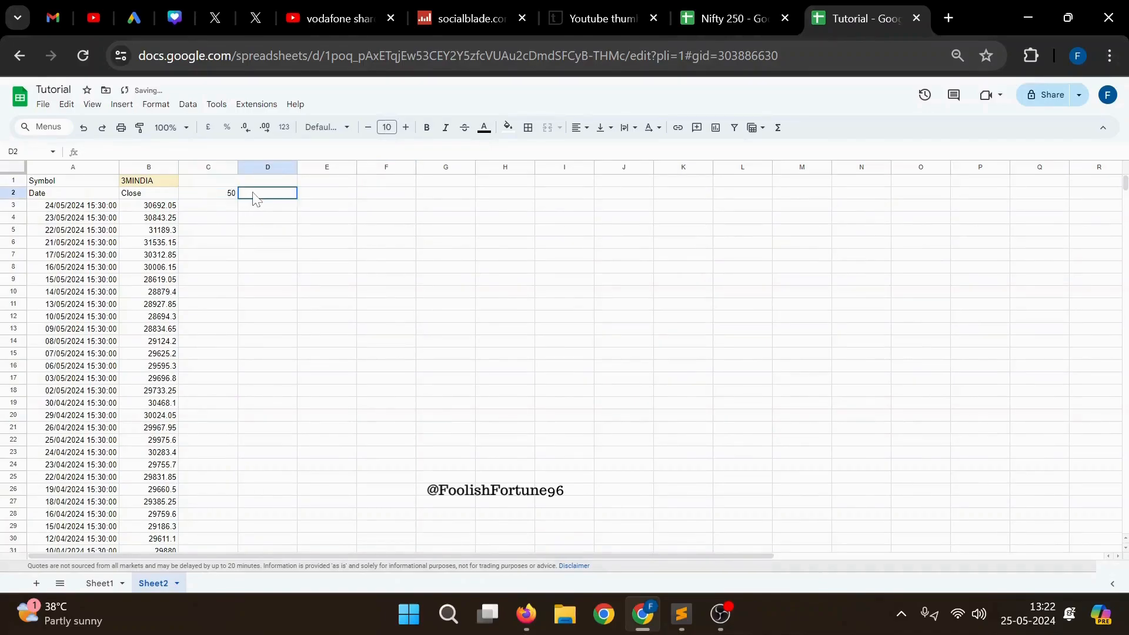
pyautogui.write('100')
pyautogui.press('Return')
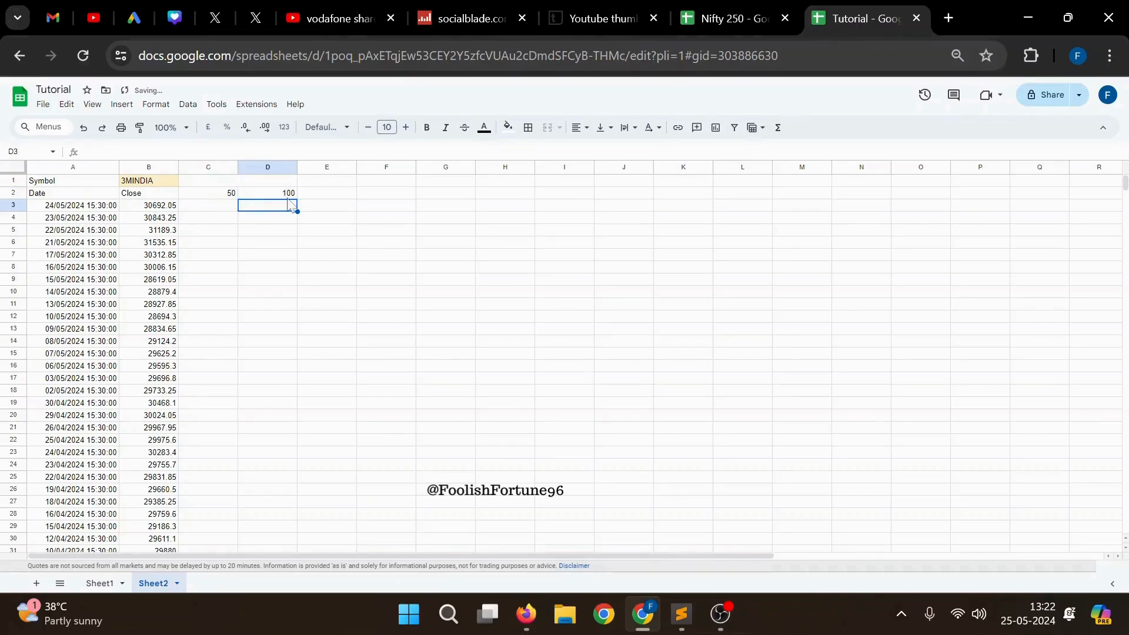
# - Go back down to the average cells, then switch to Sublime Text and copy the 50 EMA formula =ROUND((2*B305-C306+C$2*C306)/(C$2+1),2)
pyautogui.scroll(-3, 385, 317)
pyautogui.scroll(-20, 385, 317)
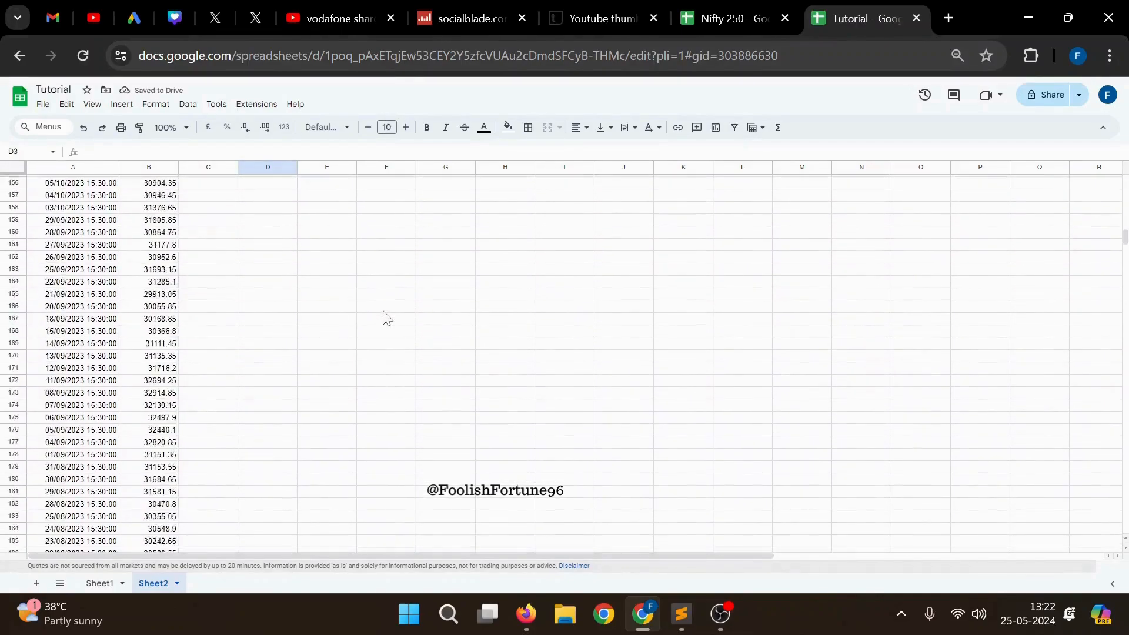
pyautogui.scroll(-18, 385, 317)
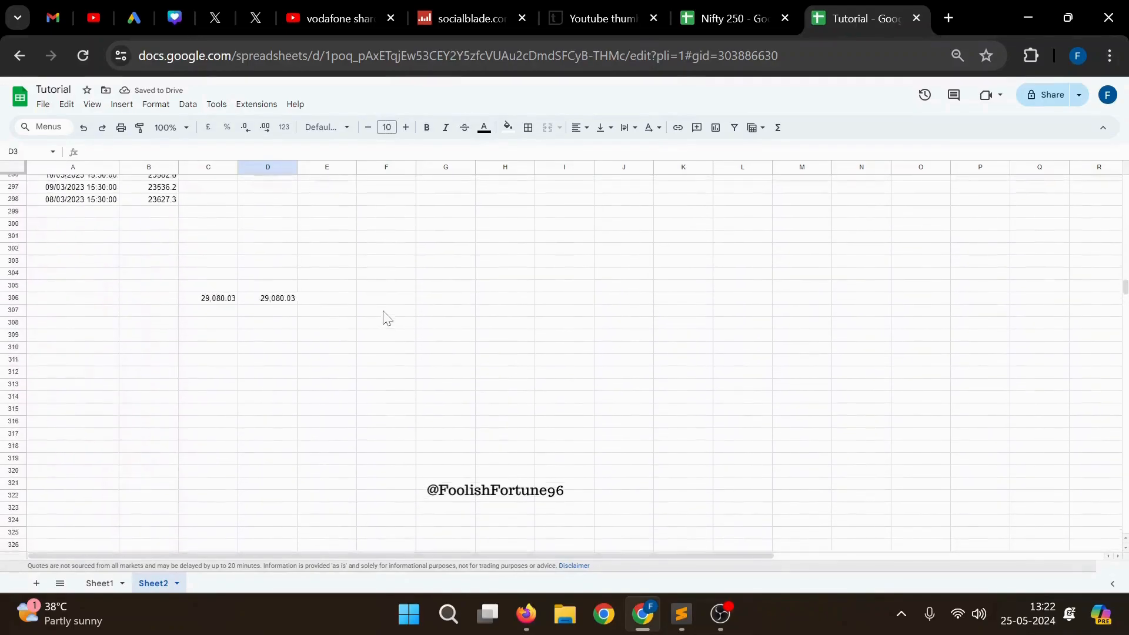
pyautogui.click(681, 614)
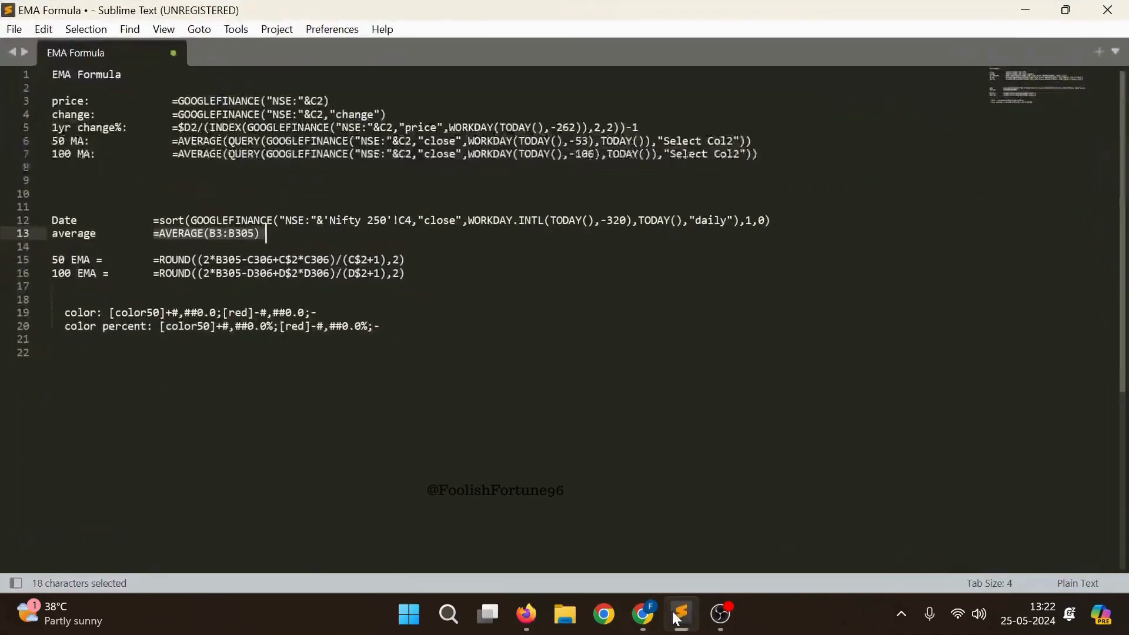
pyautogui.moveTo(153, 260); pyautogui.dragTo(404, 259)
pyautogui.hotkey('ctrl', 'c')
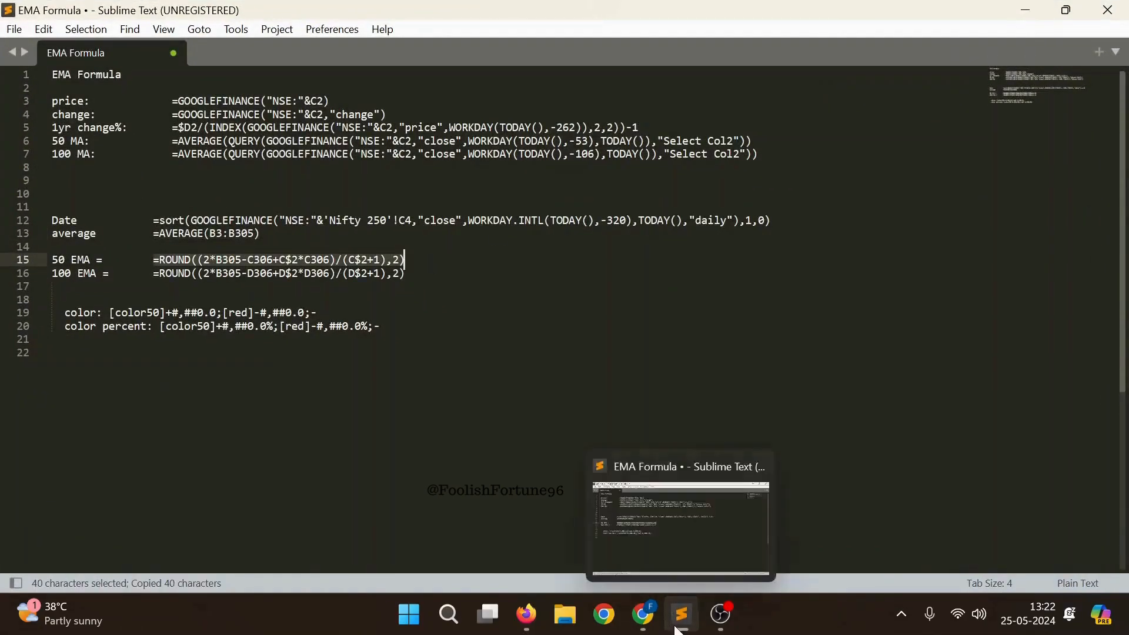
# - Return to the spreadsheet in Chrome and enter the copied 50 EMA formula in C305, directly above the average
pyautogui.click(643, 614)
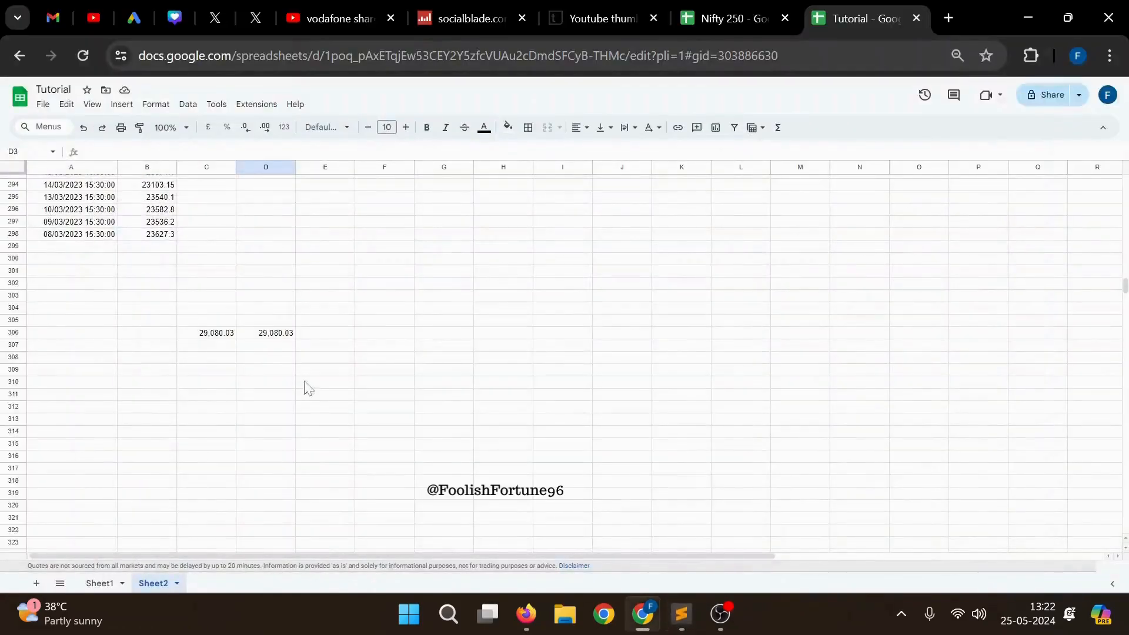
pyautogui.click(209, 310)
pyautogui.click(204, 323)
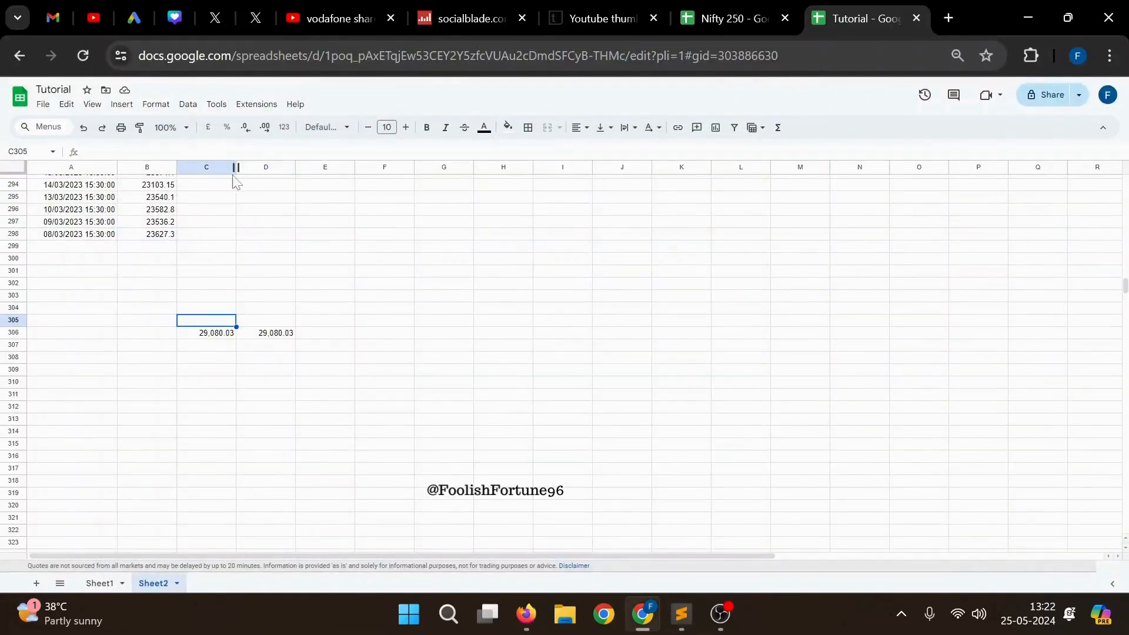
pyautogui.hotkey('ctrl', 'v')
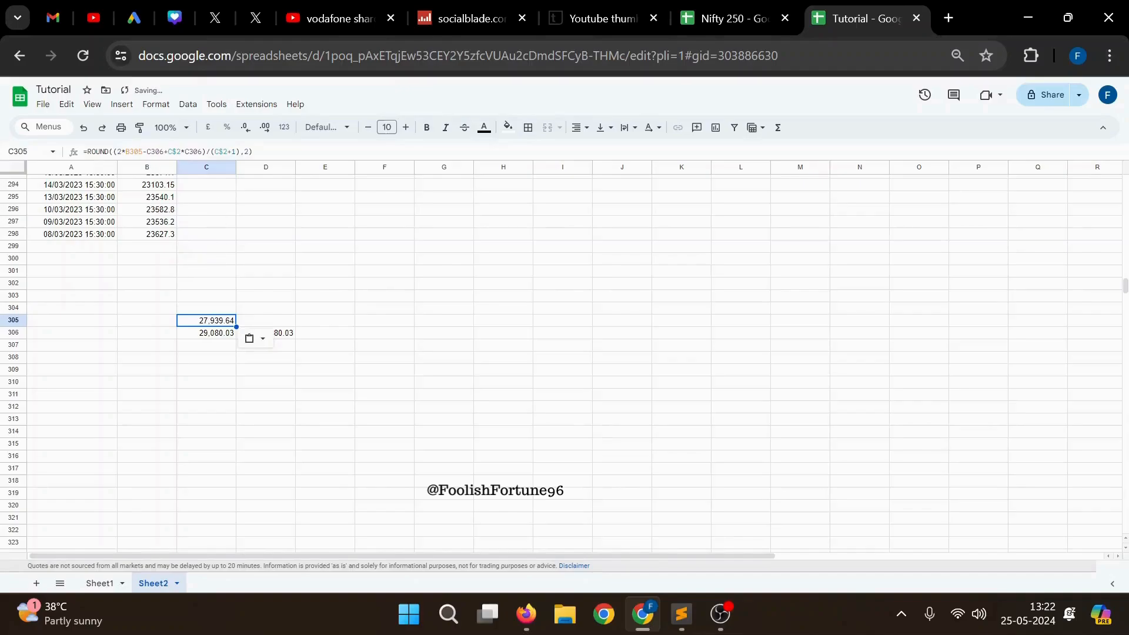
# - Review the terms of the 50 EMA formula in C305, then fill it upward to C294
pyautogui.click(100, 151)
pyautogui.moveTo(99, 152); pyautogui.dragTo(88, 151)
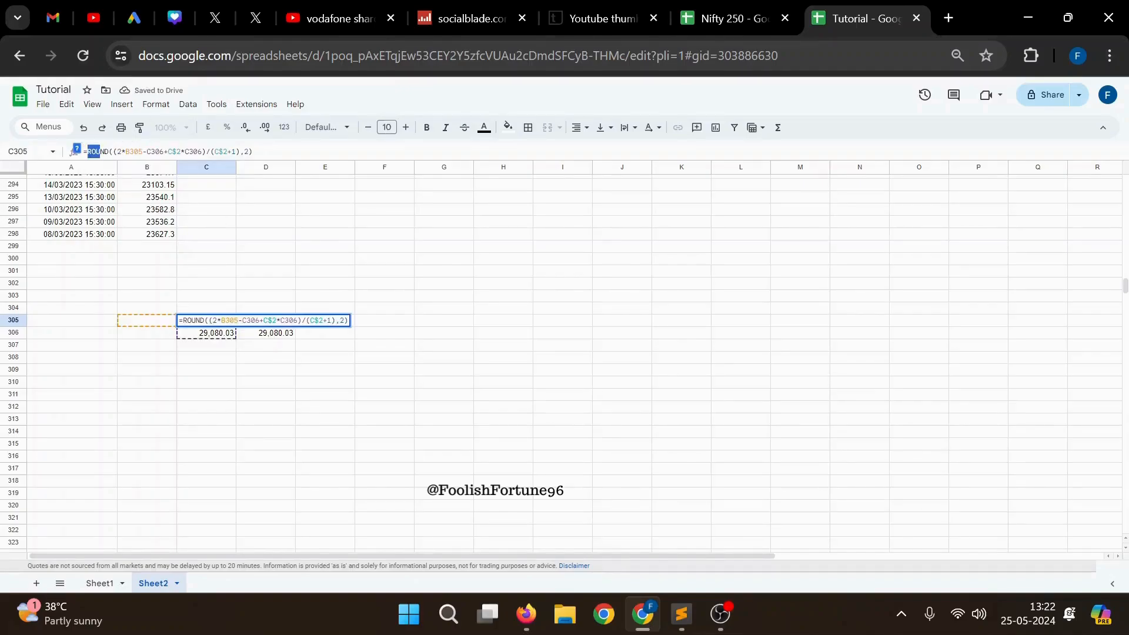
pyautogui.click(116, 151)
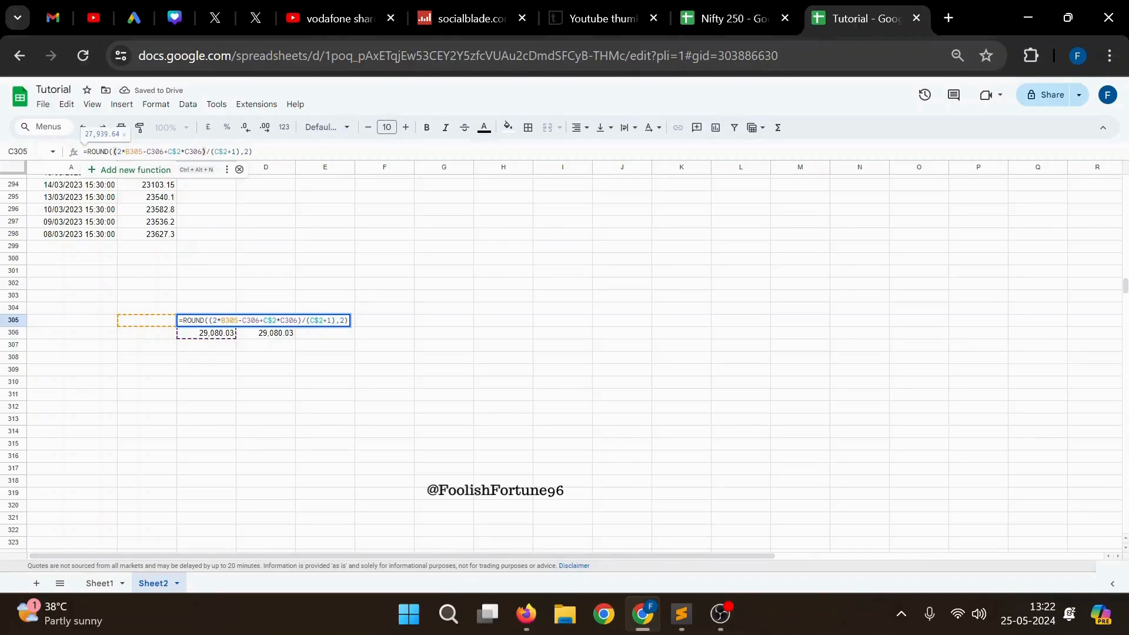
pyautogui.click(125, 152)
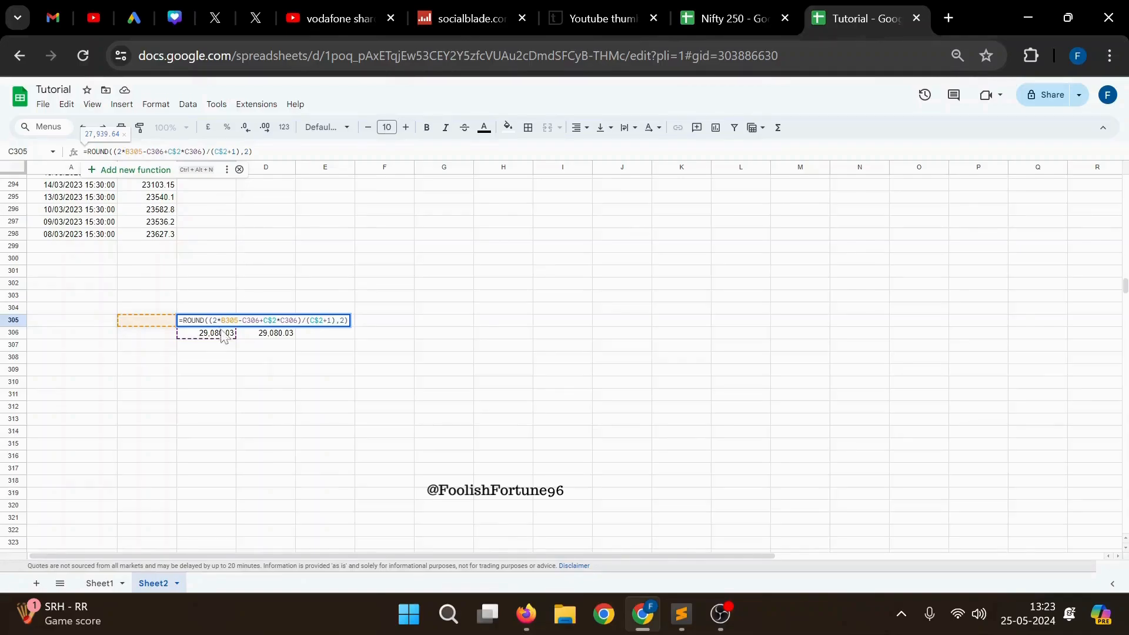
pyautogui.click(210, 369)
pyautogui.click(221, 323)
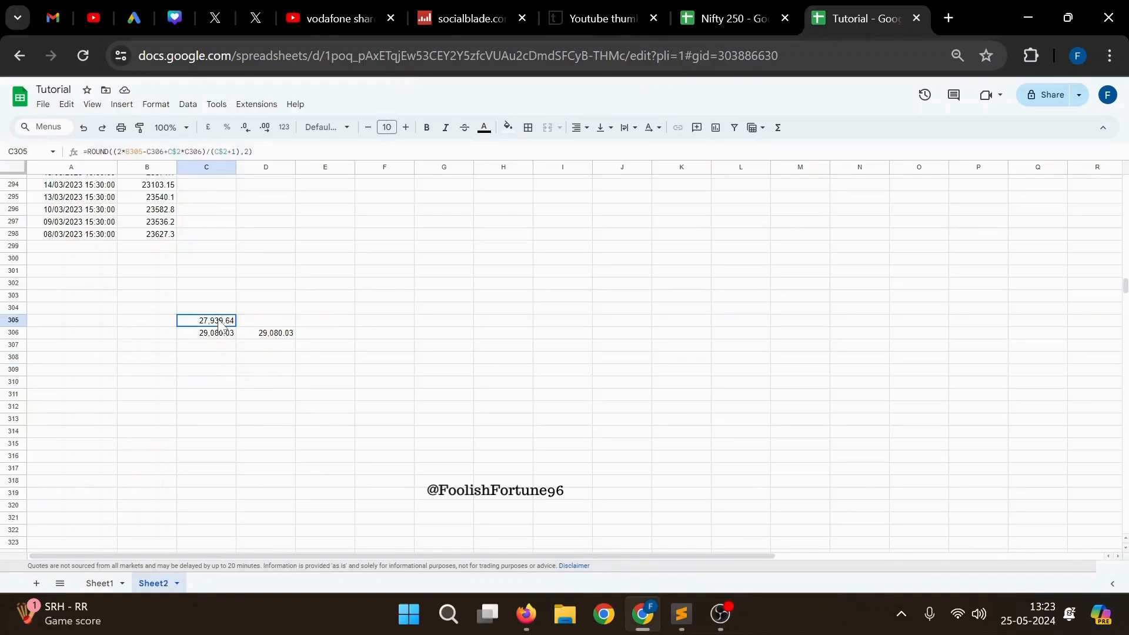
pyautogui.moveTo(237, 323); pyautogui.dragTo(234, 198)
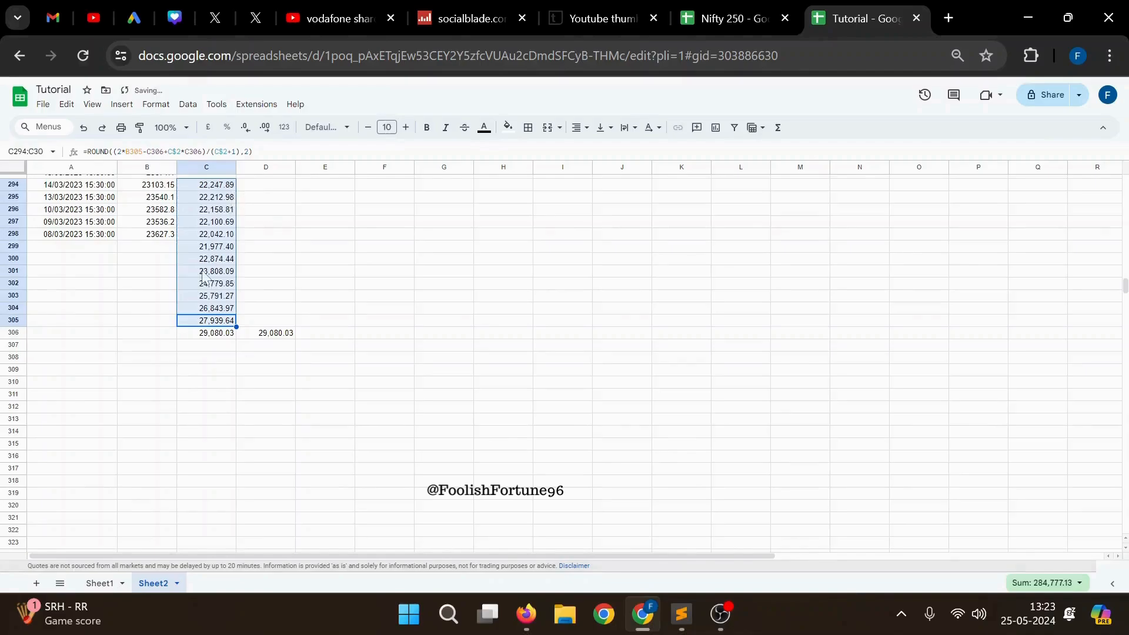
# - Step through the filled 50 EMA cells in column C and examine their formula references, including the fixed period in C2
pyautogui.click(207, 311)
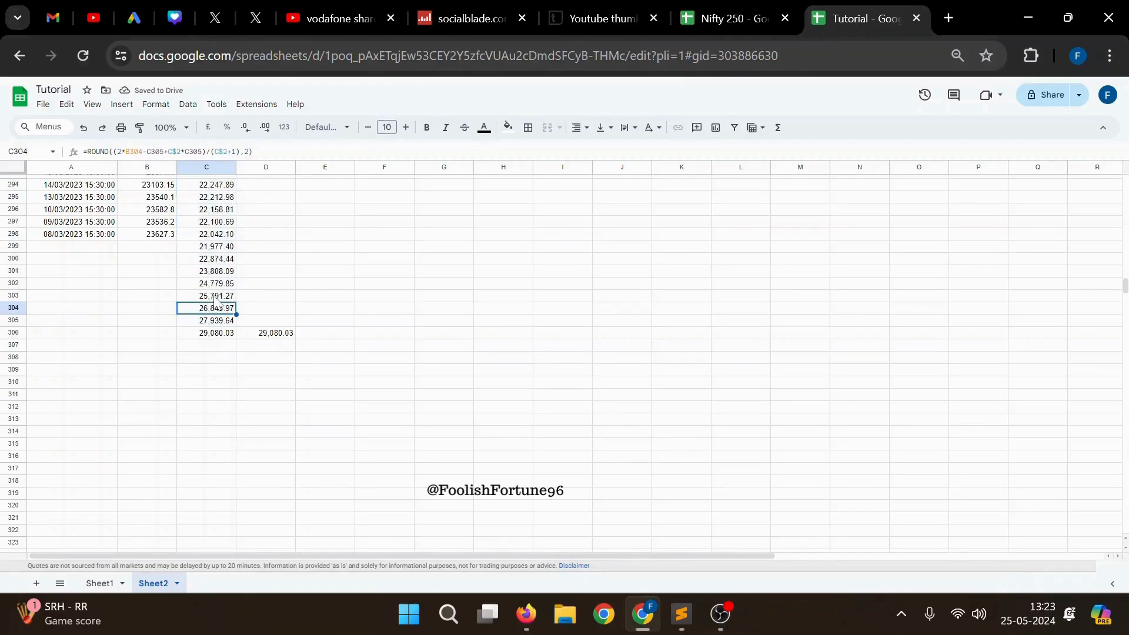
pyautogui.click(215, 300)
pyautogui.press('Up')
pyautogui.press('Up')
pyautogui.press('Up')
pyautogui.press('Up')
pyautogui.press('Up')
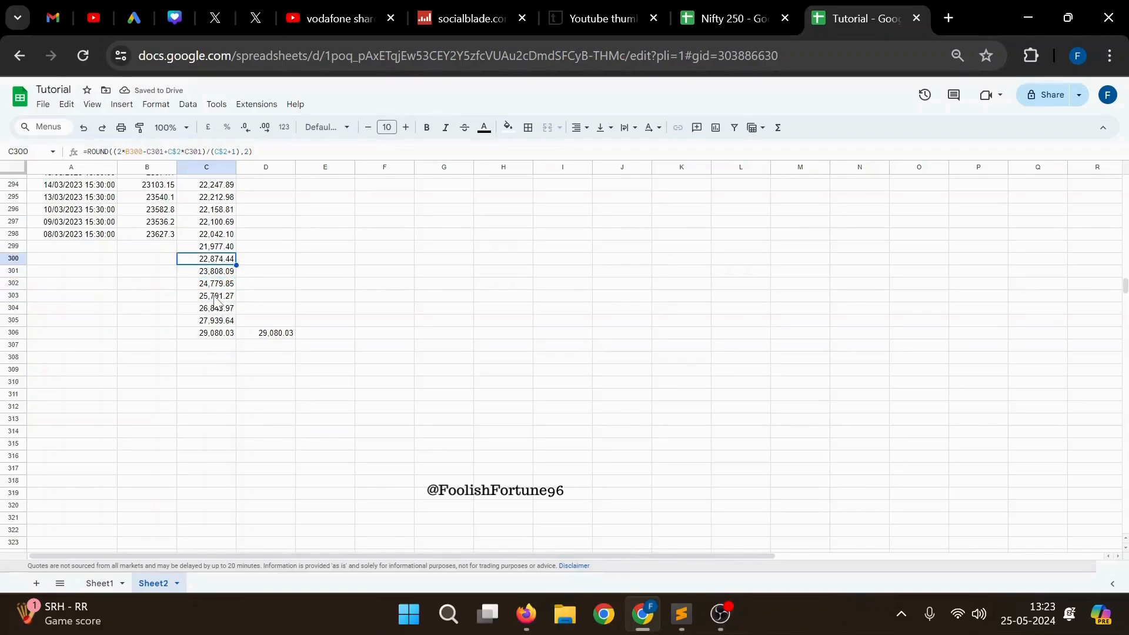
pyautogui.press('Up')
pyautogui.press('Up')
pyautogui.press('Up')
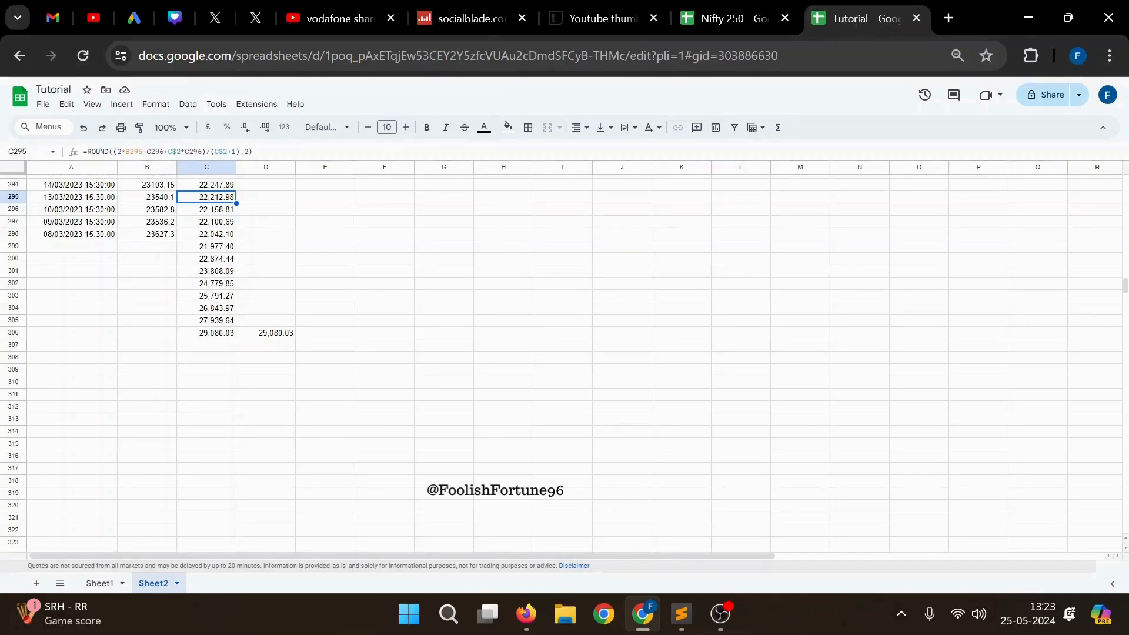
pyautogui.click(220, 152)
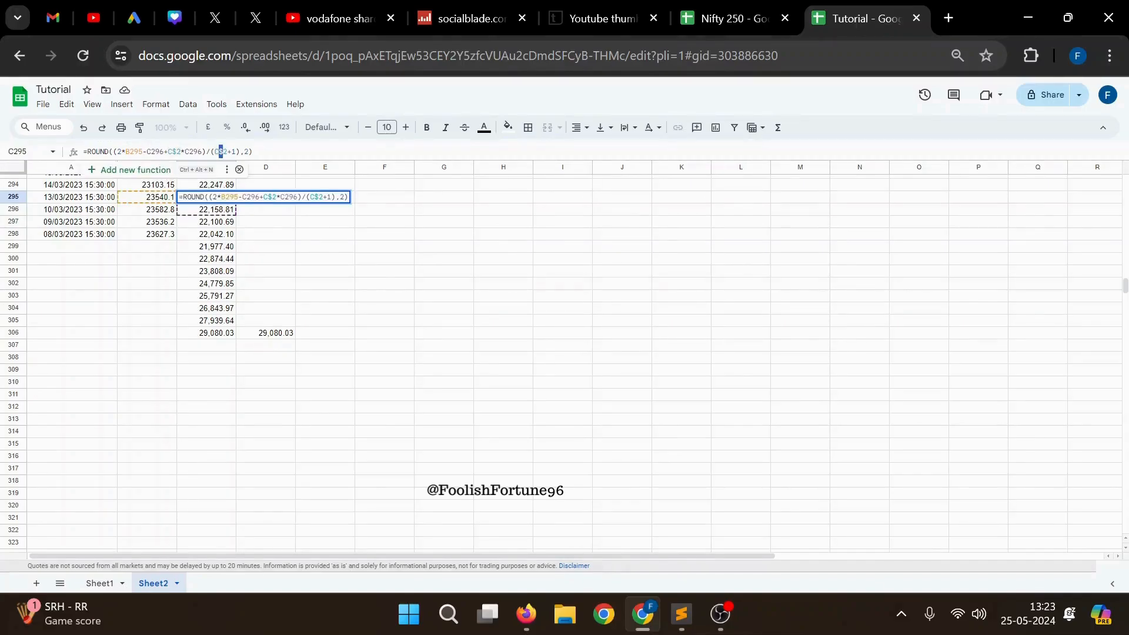
pyautogui.click(268, 236)
pyautogui.scroll(20, 267, 238)
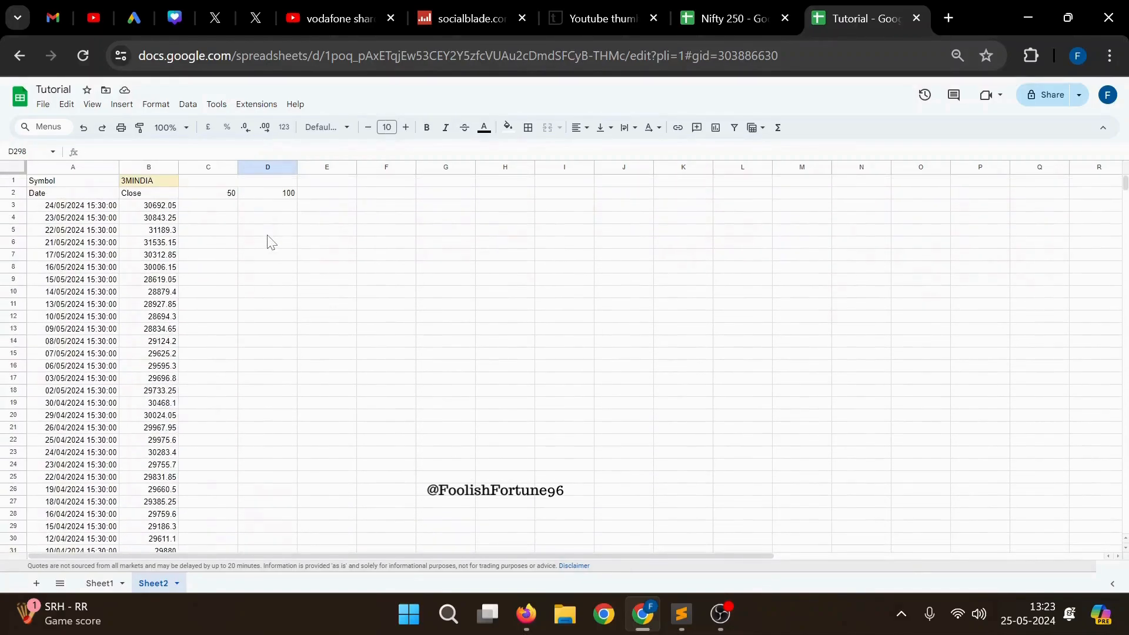
pyautogui.click(223, 195)
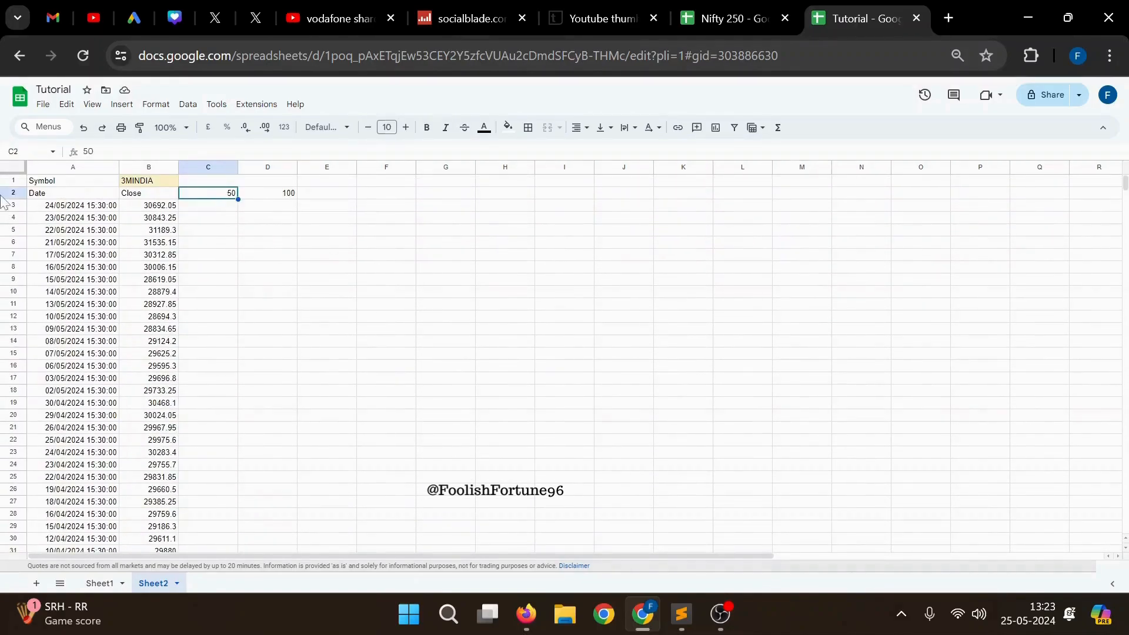
pyautogui.scroll(-20, 271, 298)
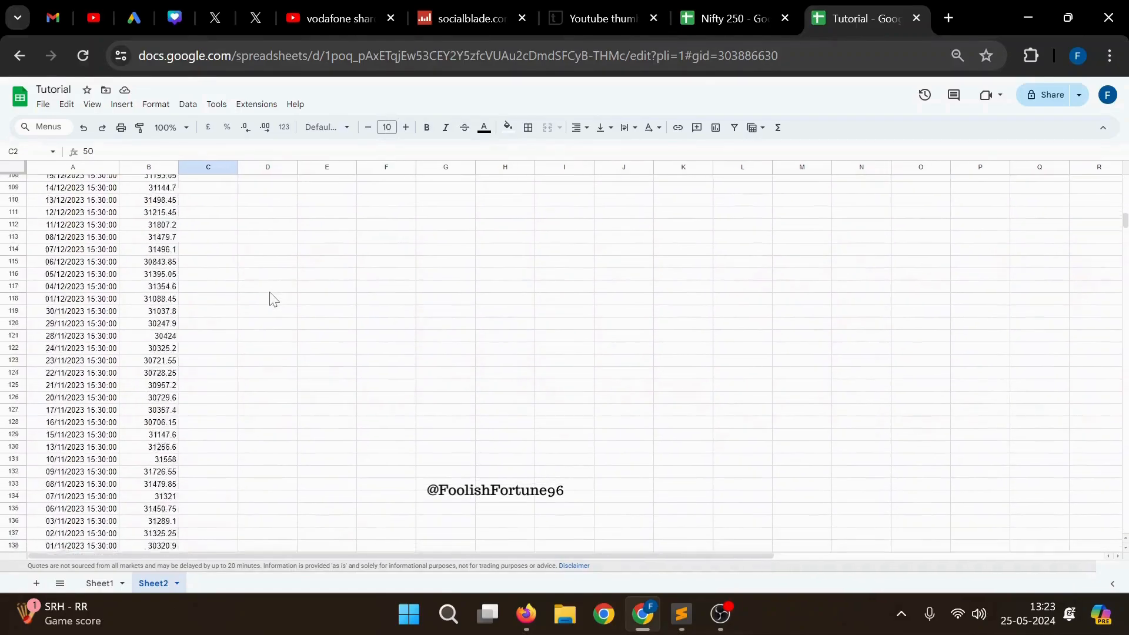
# - Fill the 50 EMA formula upward from C294 to C3, then review the formula in C3 and the stock symbol
pyautogui.scroll(-20, 272, 298)
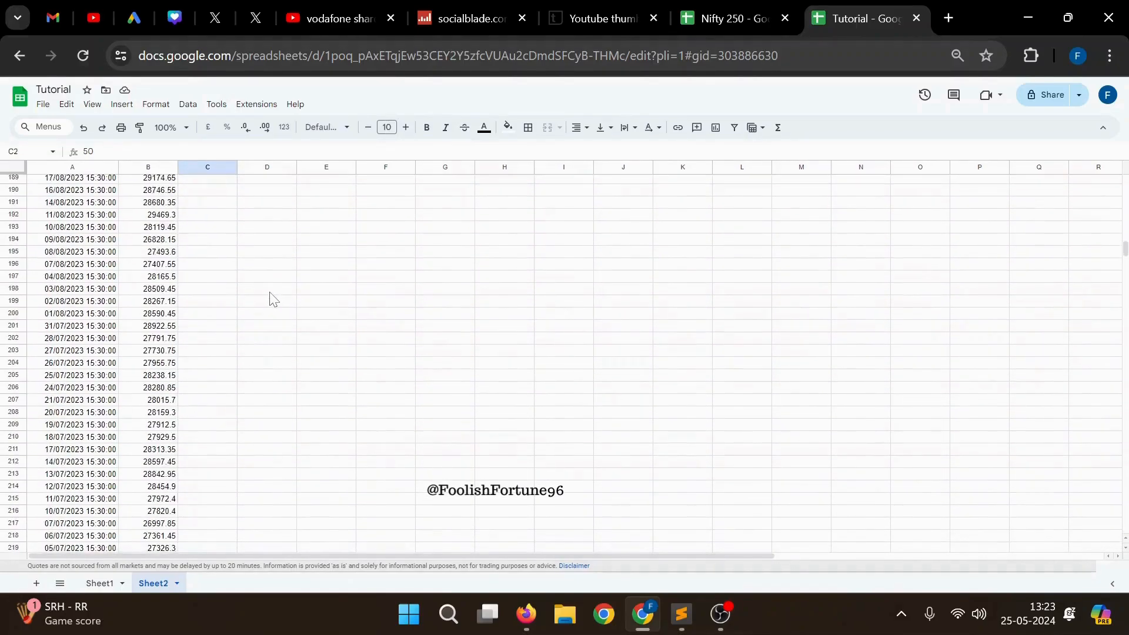
pyautogui.scroll(-8, 272, 298)
pyautogui.scroll(2, 271, 297)
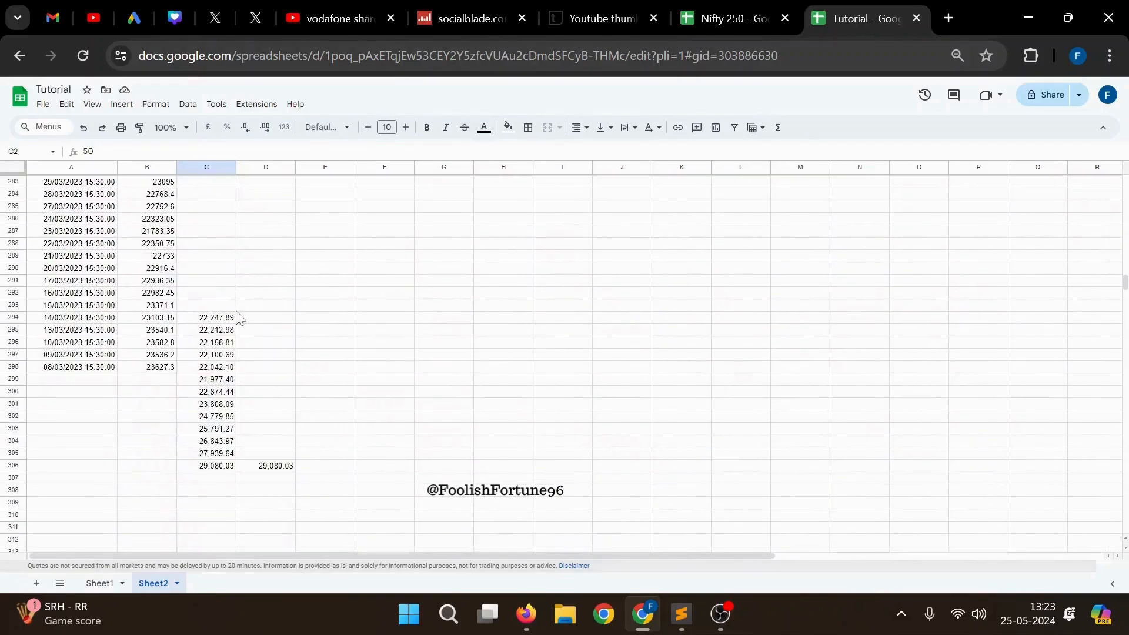
pyautogui.click(228, 320)
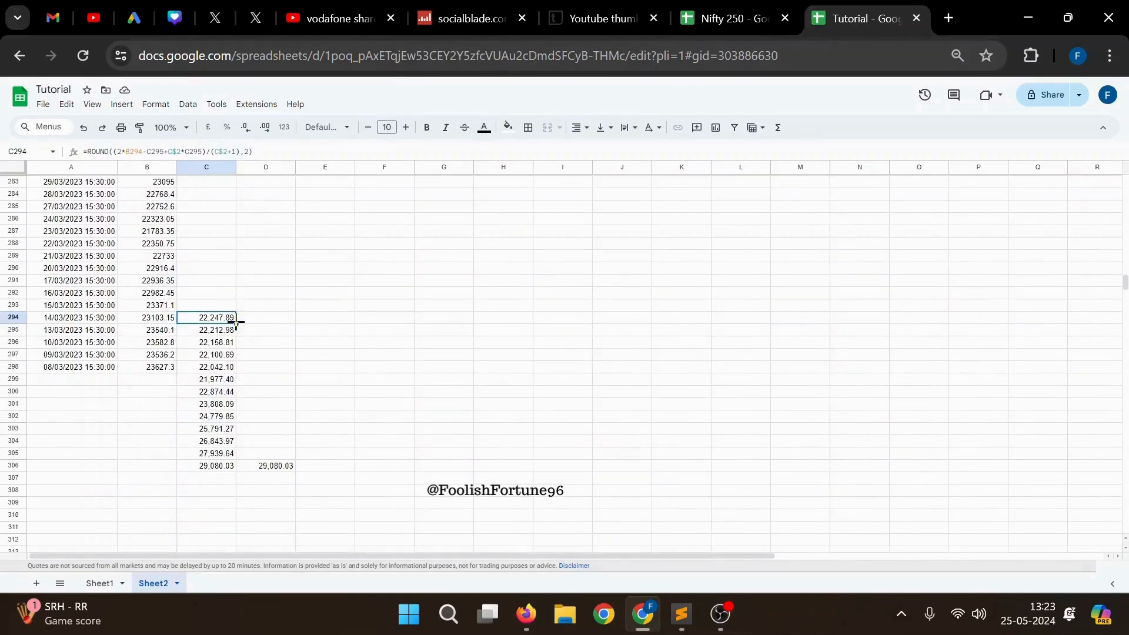
pyautogui.moveTo(236, 322); pyautogui.dragTo(212, 208)
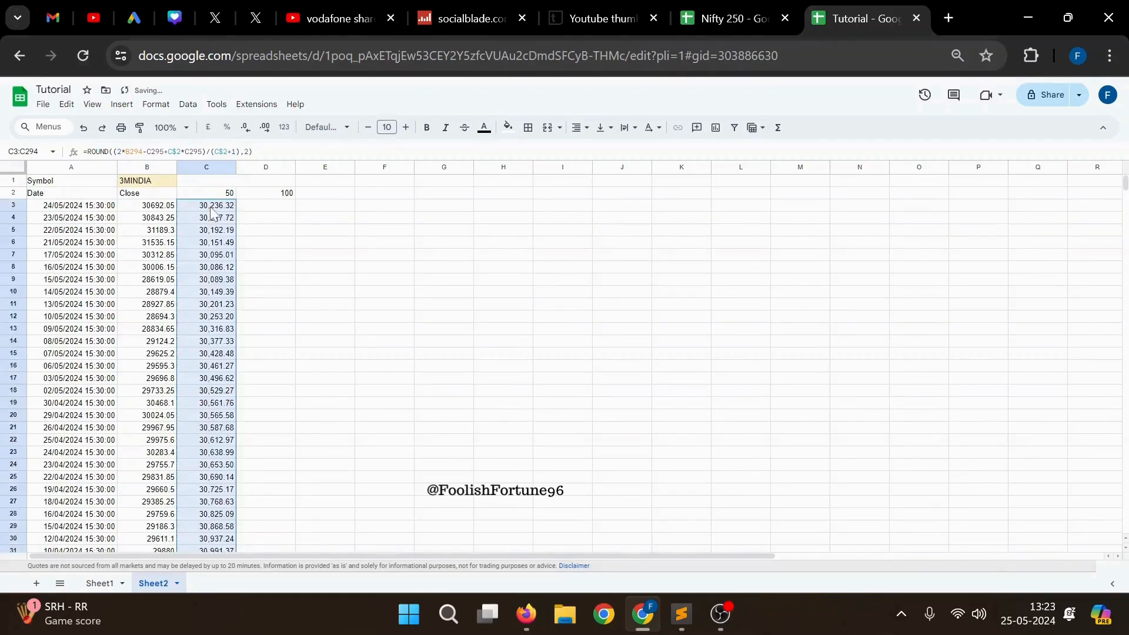
pyautogui.click(337, 252)
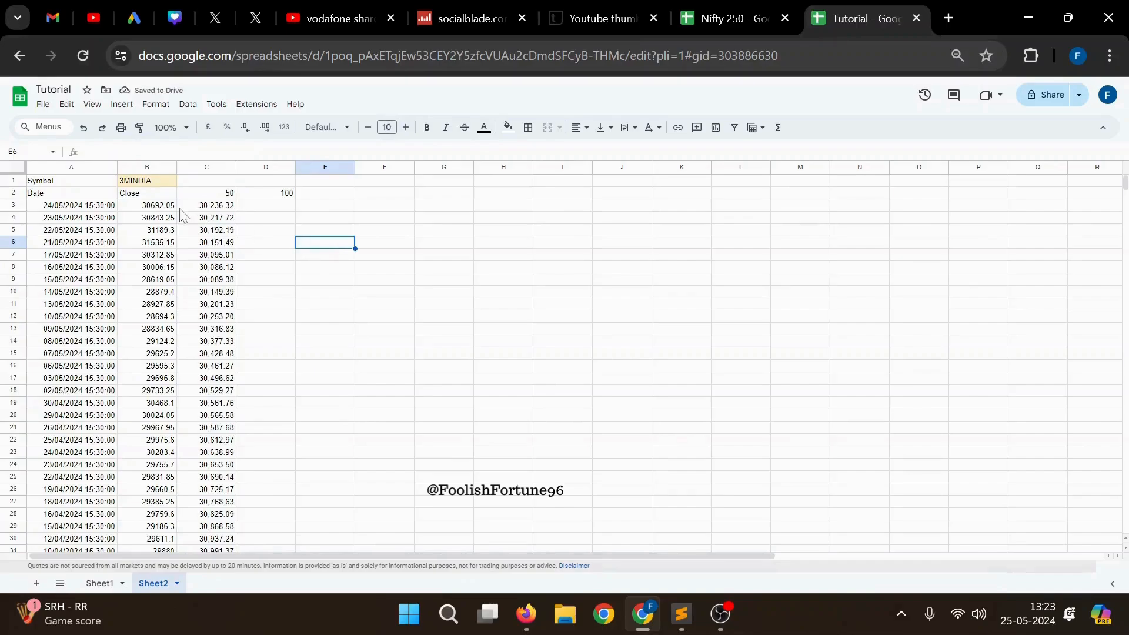
pyautogui.click(201, 208)
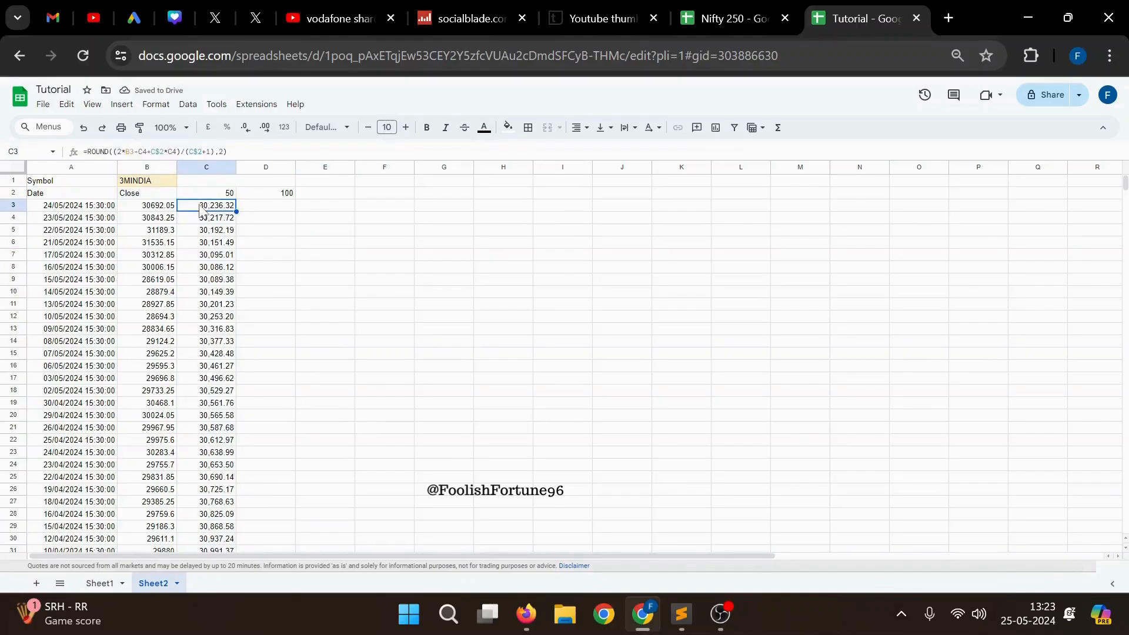
pyautogui.click(144, 183)
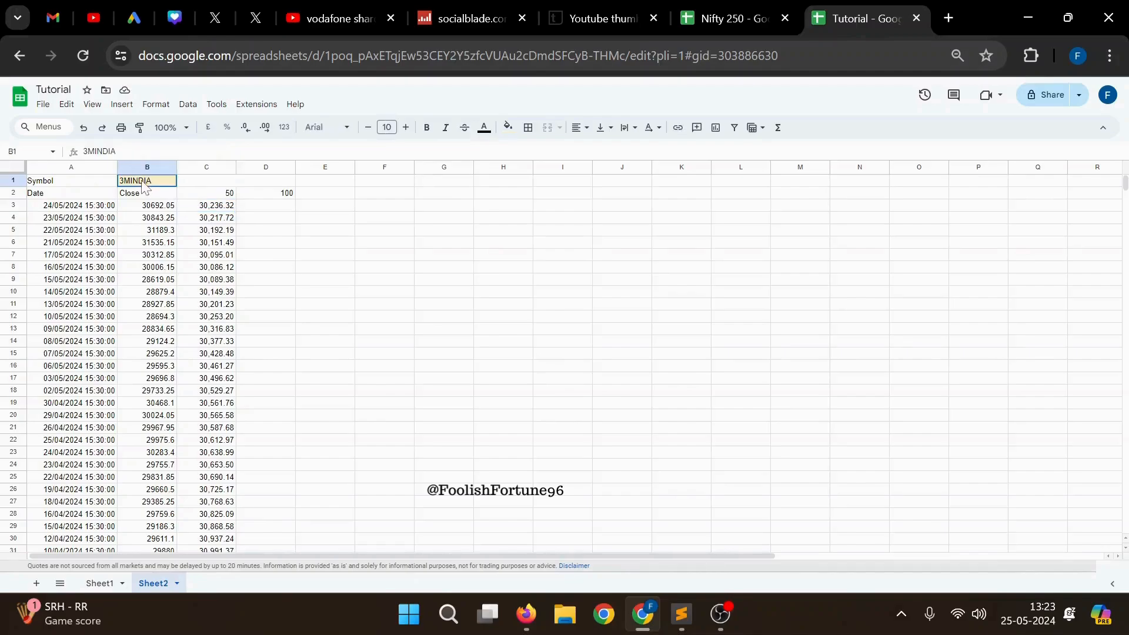
pyautogui.click(207, 209)
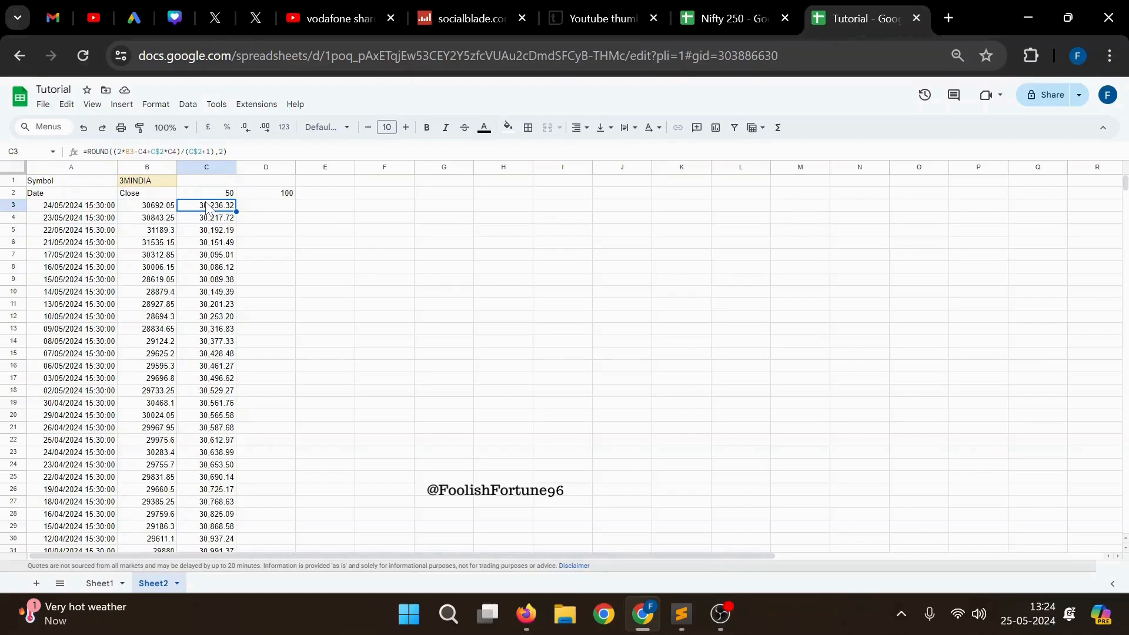
# - Enter the 50 EMA formula =ROUND((2*B305-C306+C$2*C306)/(C$2+1),2) in D305, directly above the column D average
pyautogui.scroll(-20, 350, 357)
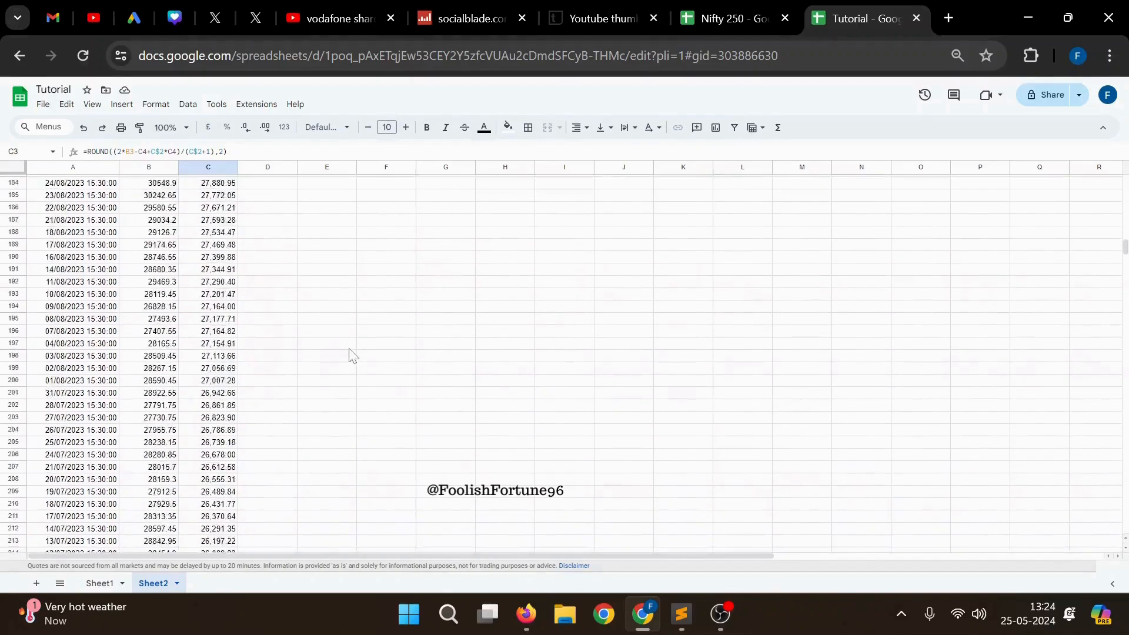
pyautogui.scroll(-20, 350, 356)
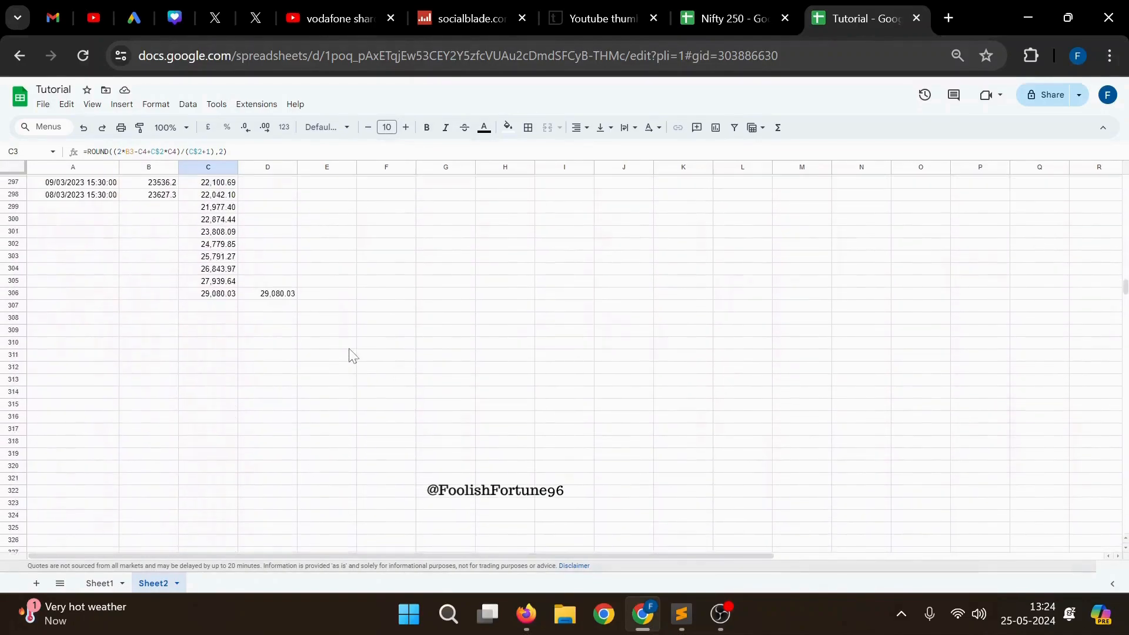
pyautogui.scroll(1, 351, 356)
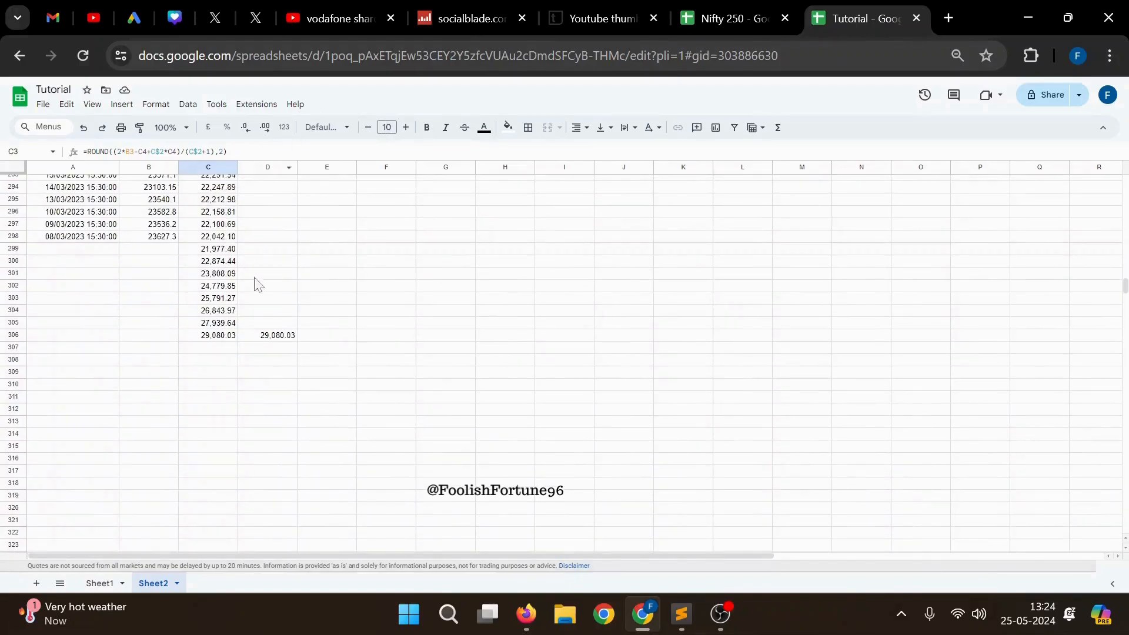
pyautogui.click(248, 323)
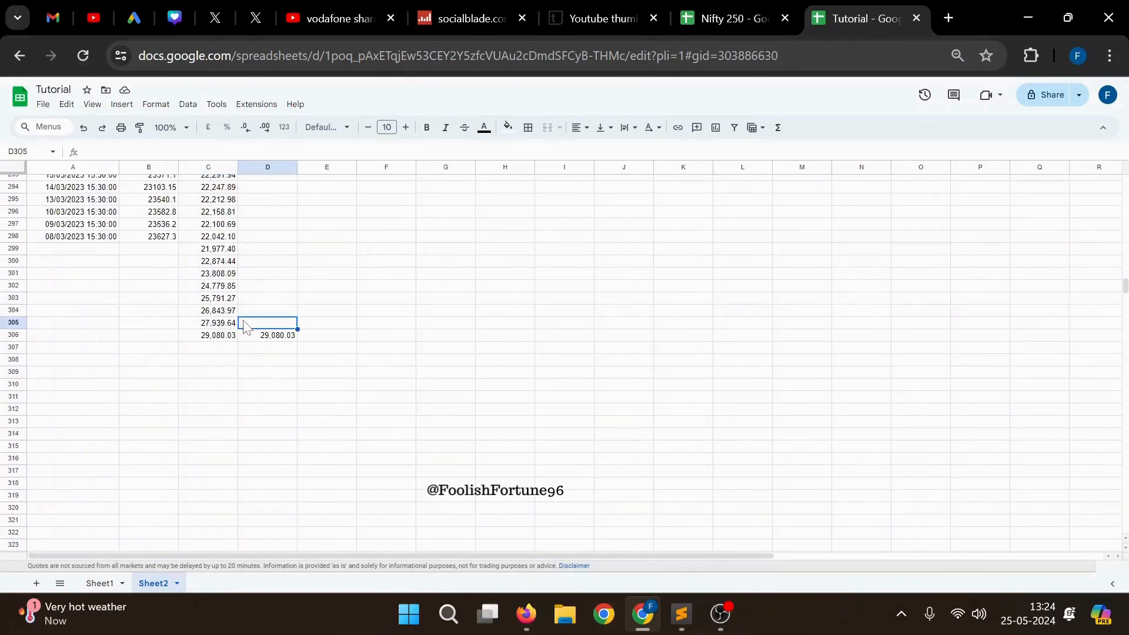
pyautogui.click(83, 151)
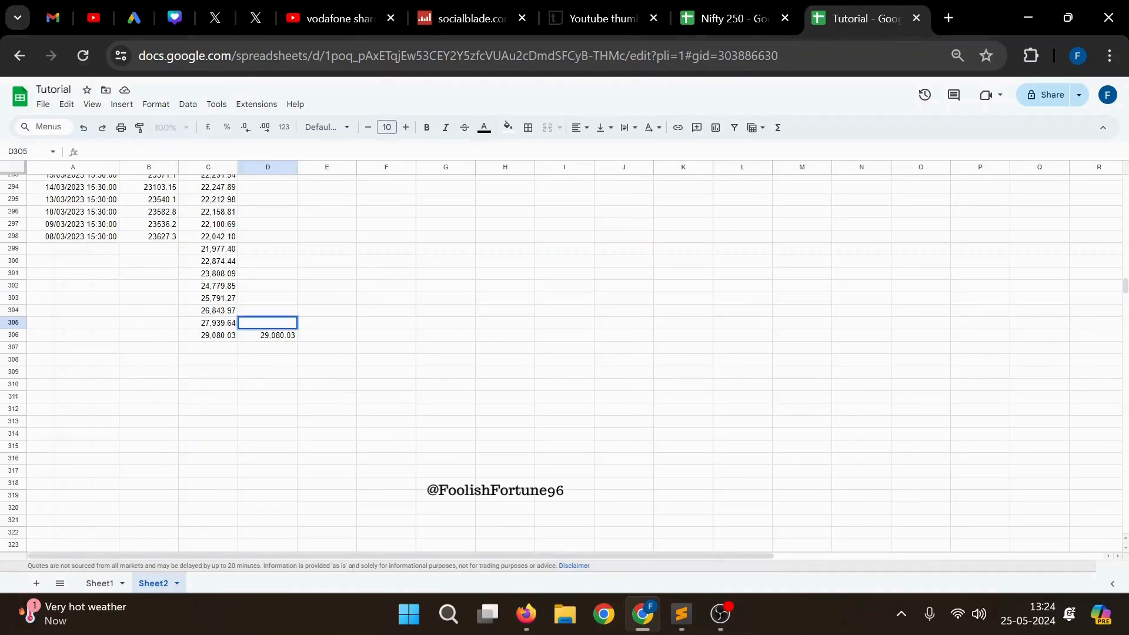
pyautogui.write('=ROUND((2*B305-C306+C$2*C306)/(C$2+1),2)')
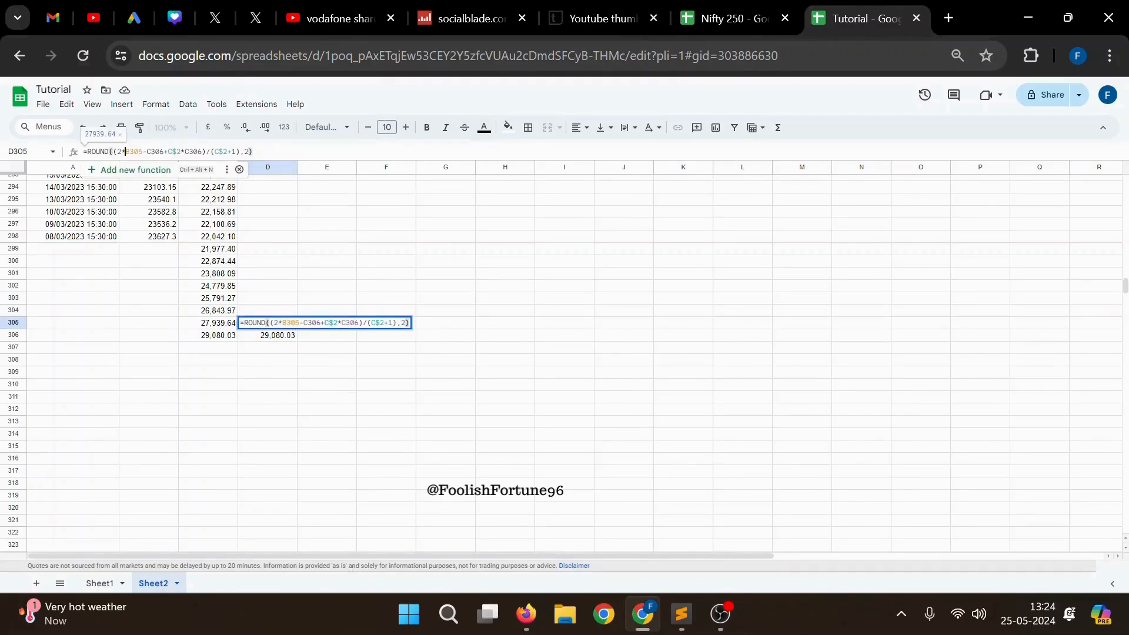
# - Shift the references in D305 one column over so the 100 EMA formula reads =ROUND((2*C305-D306+D$2*D306)/(D$2+1),2)
pyautogui.press('BackSpace')
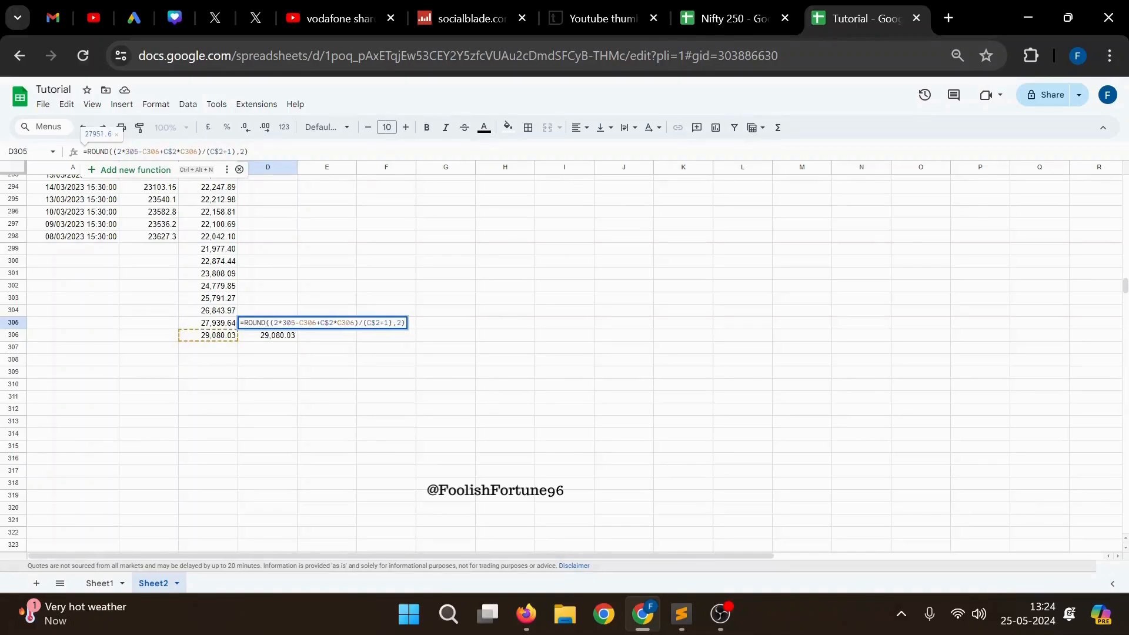
pyautogui.write('c')
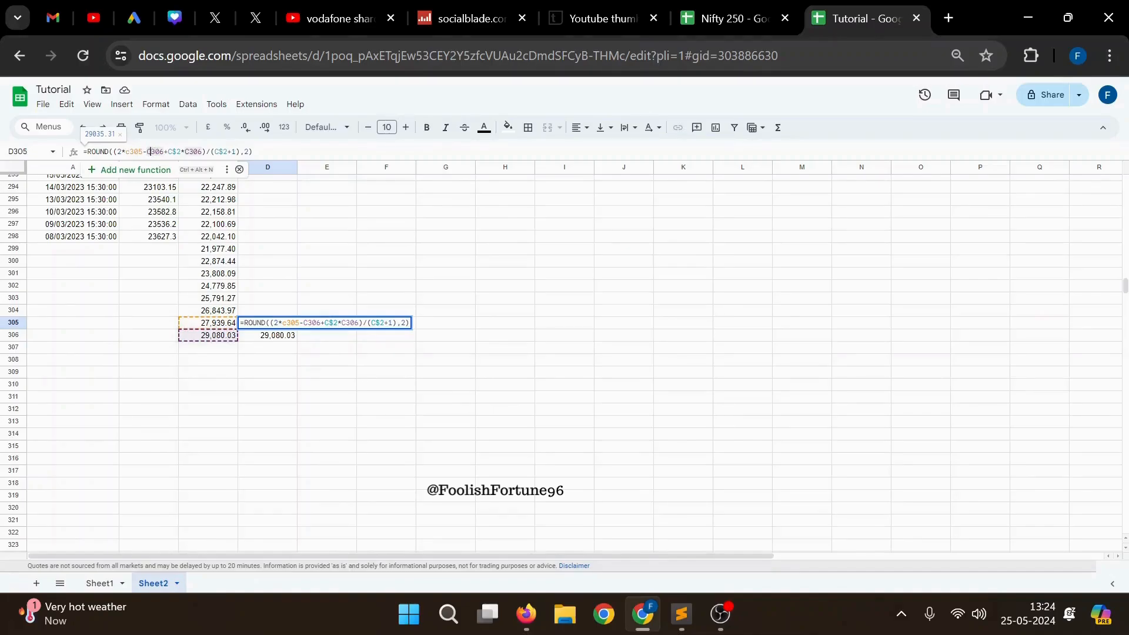
pyautogui.press('BackSpace')
pyautogui.write('d')
pyautogui.press('Right')
pyautogui.press('Right')
pyautogui.press('Right')
pyautogui.press('Right')
pyautogui.press('Right')
pyautogui.press('BackSpace')
pyautogui.write('d')
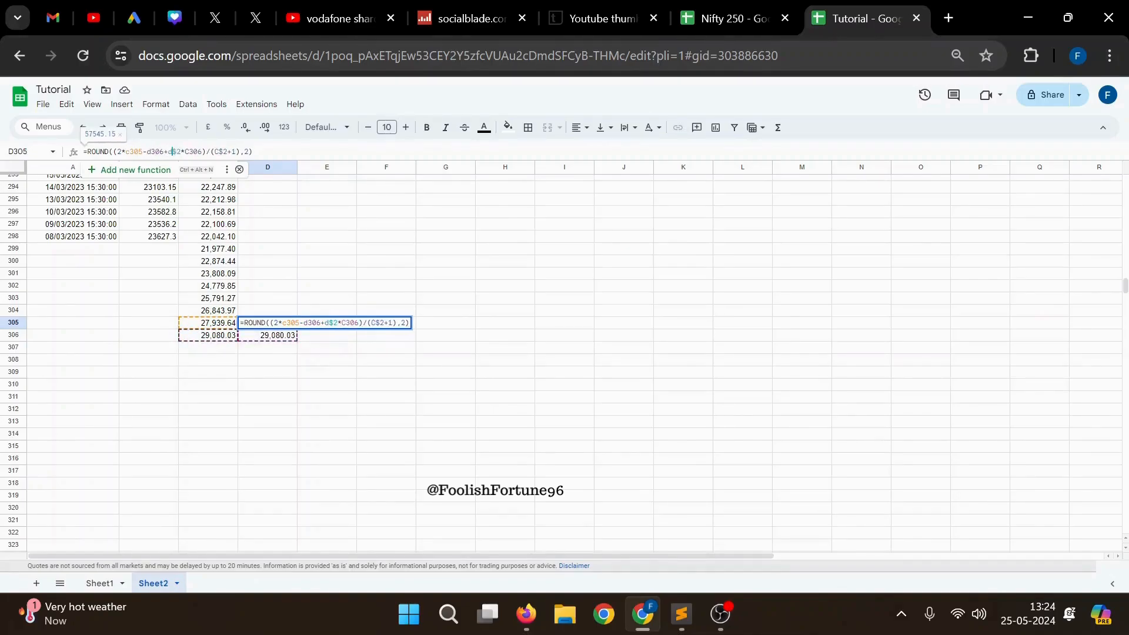
pyautogui.press('Right')
pyautogui.press('Right')
pyautogui.press('Right')
pyautogui.press('BackSpace')
pyautogui.write('d')
pyautogui.press('Right')
pyautogui.press('Right')
pyautogui.press('Right')
pyautogui.press('BackSpace')
pyautogui.write('d')
pyautogui.click(300, 228)
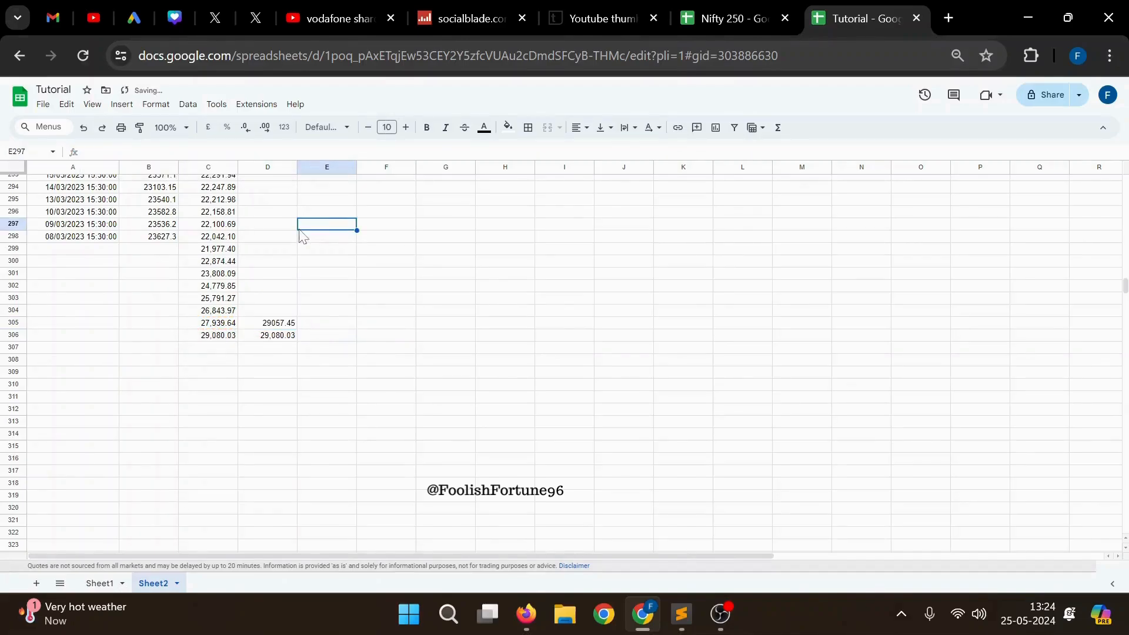
# - Fill the 100 EMA formula upward from D305 to D3
pyautogui.click(287, 325)
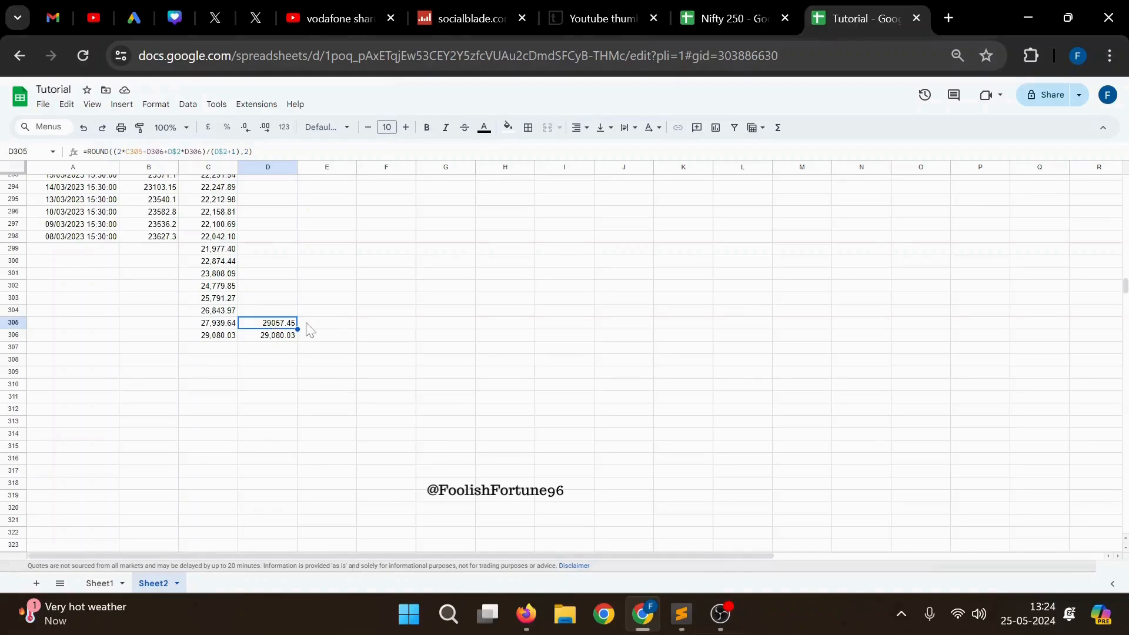
pyautogui.moveTo(297, 326); pyautogui.dragTo(277, 207)
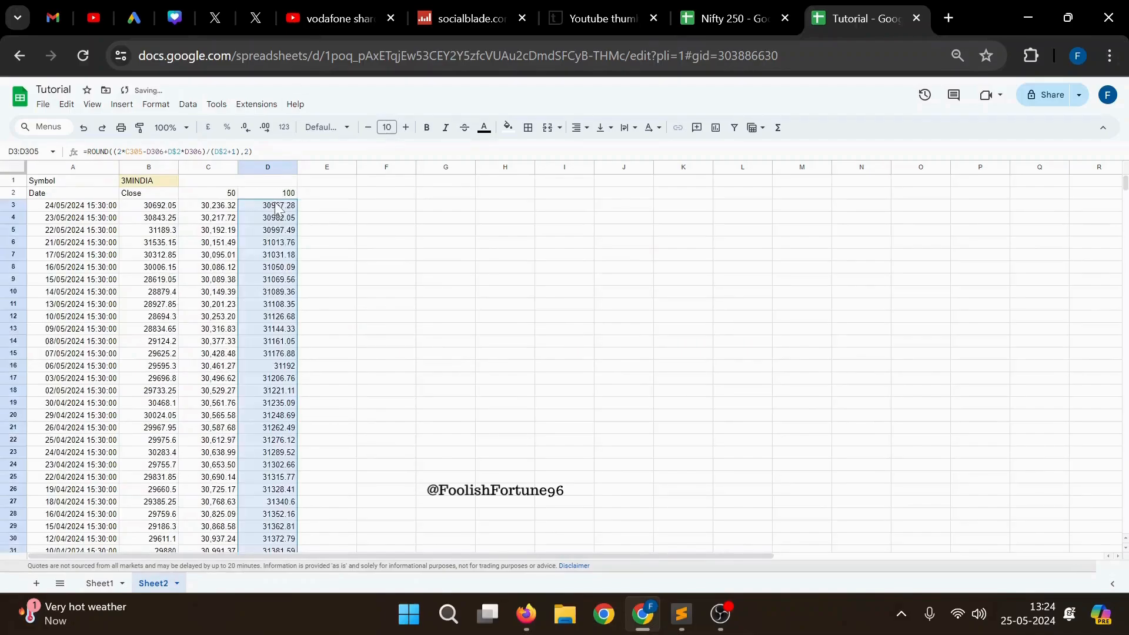
pyautogui.click(382, 221)
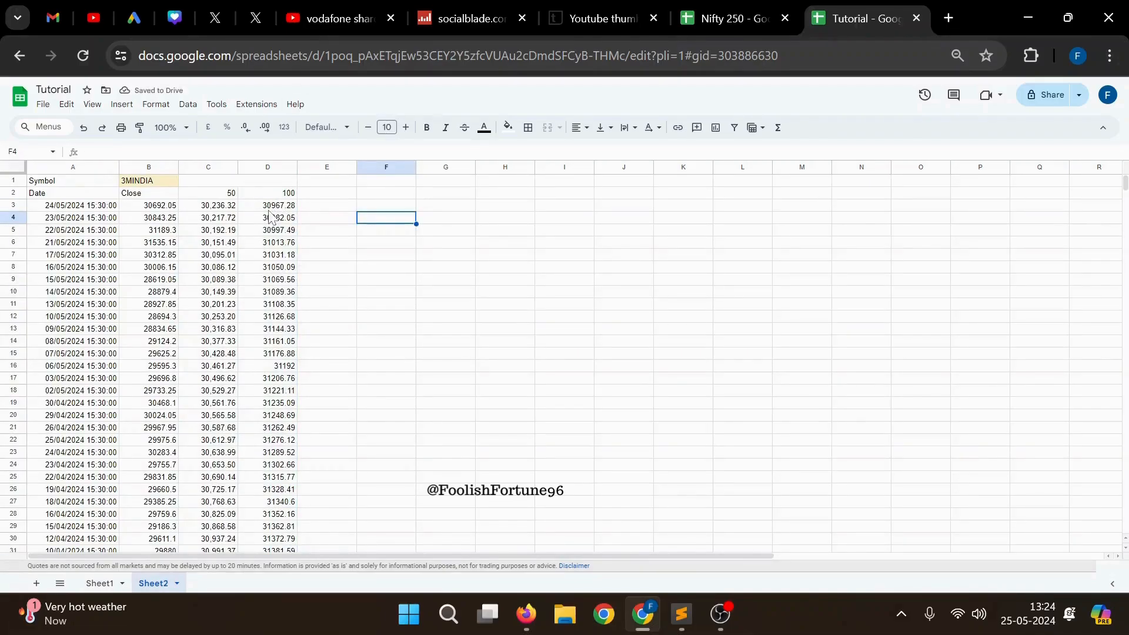
pyautogui.click(434, 247)
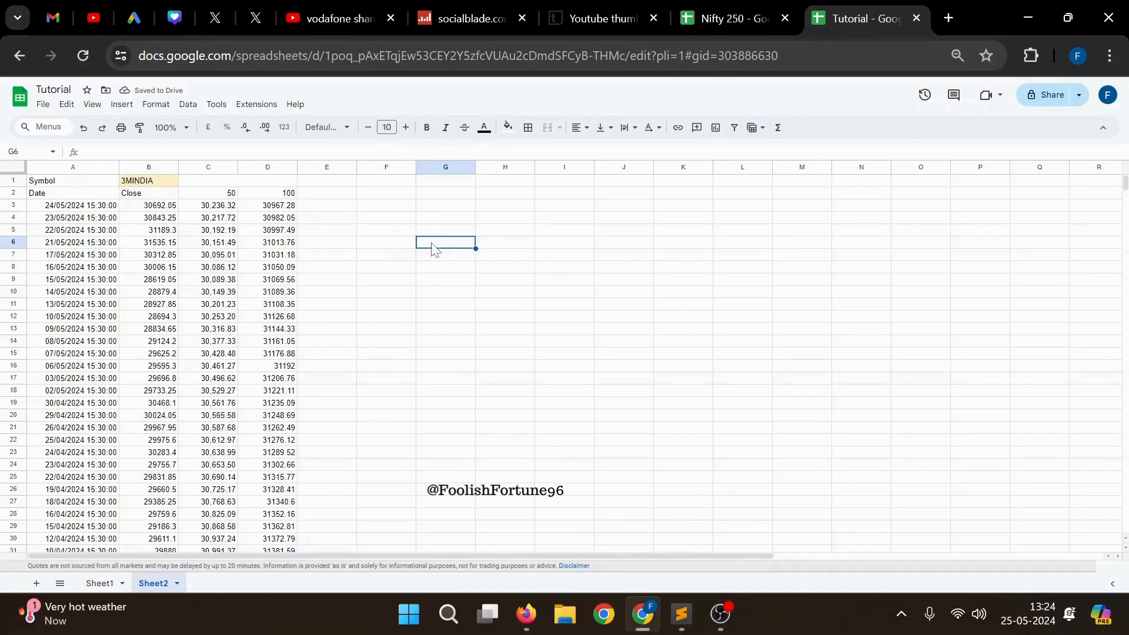
pyautogui.click(779, 232)
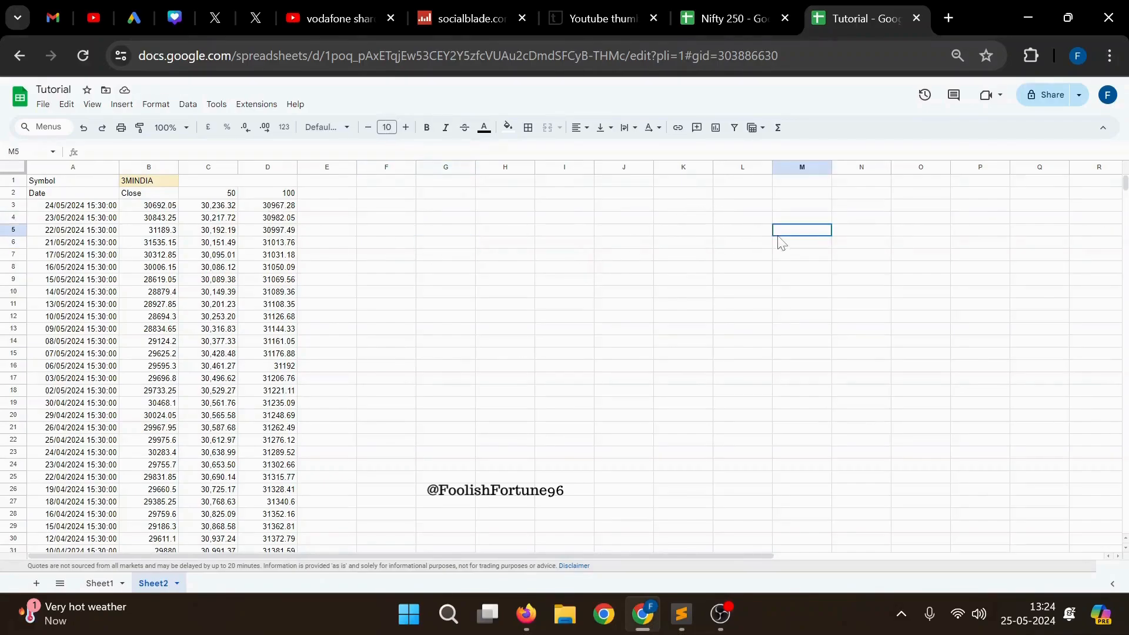
# - Start a second stock block by entering the label Symbol in H1 and ACC in I1
pyautogui.click(379, 183)
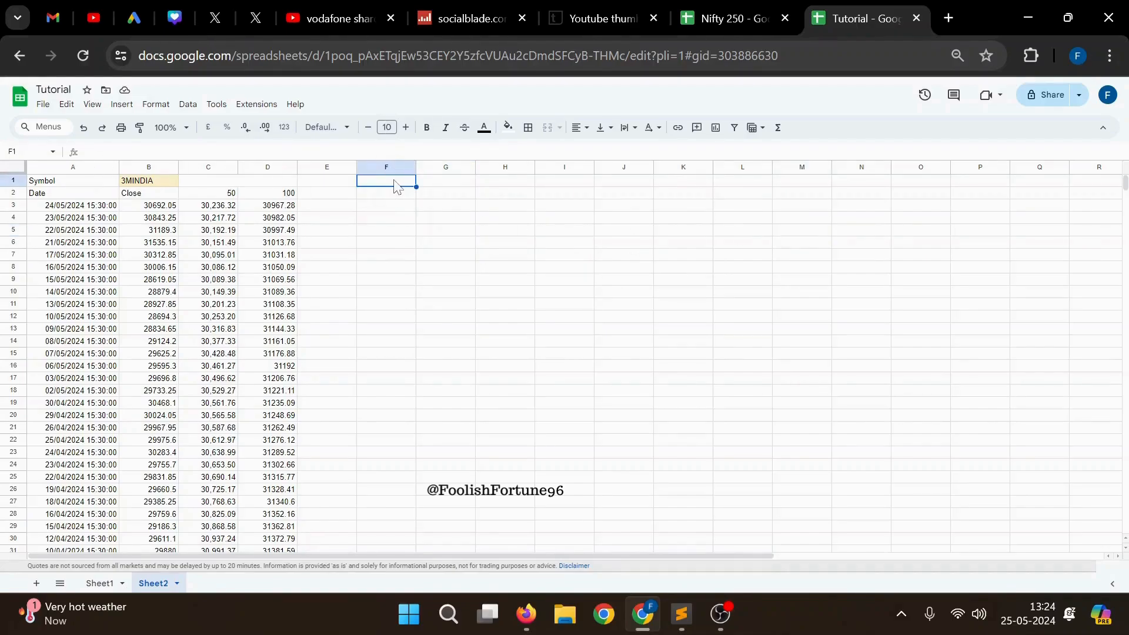
pyautogui.click(485, 183)
pyautogui.write('Su')
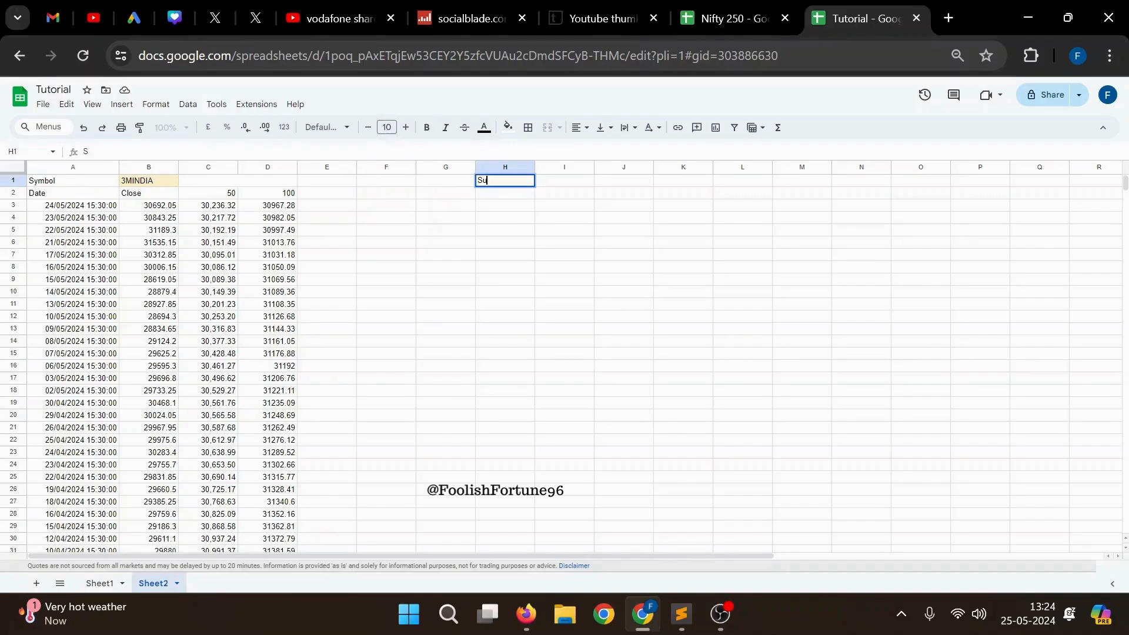
pyautogui.press('BackSpace')
pyautogui.write('ymbol')
pyautogui.click(548, 182)
pyautogui.write('A')
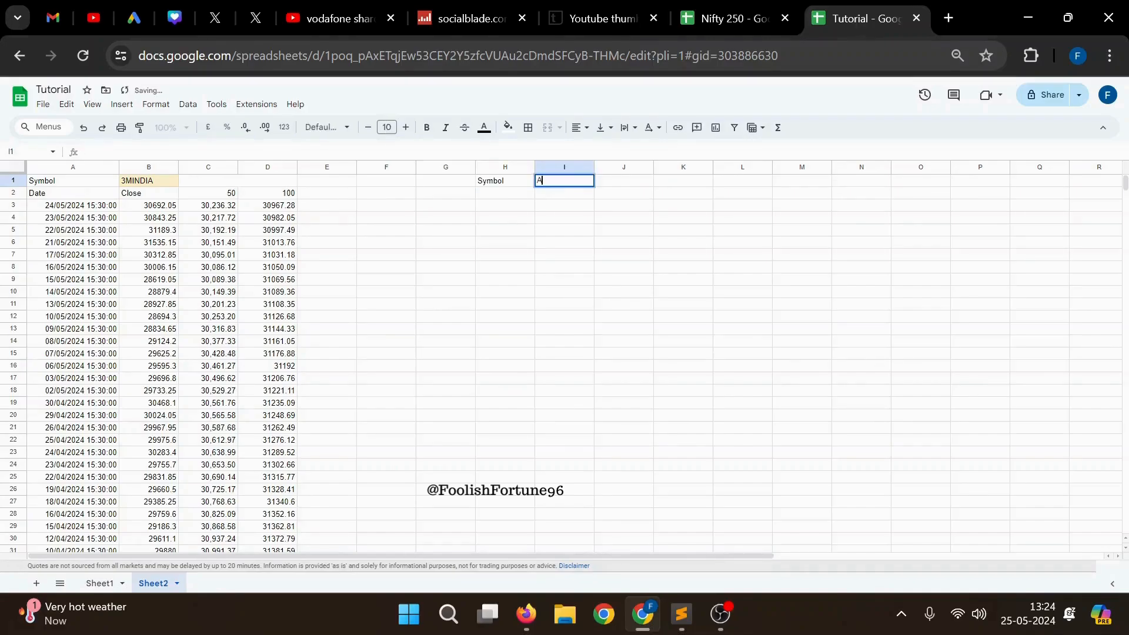
pyautogui.write('CC')
# - Copy the sorted GOOGLEFINANCE daily close formula from A2 and enter it in H2 under the ACC symbol
pyautogui.click(68, 206)
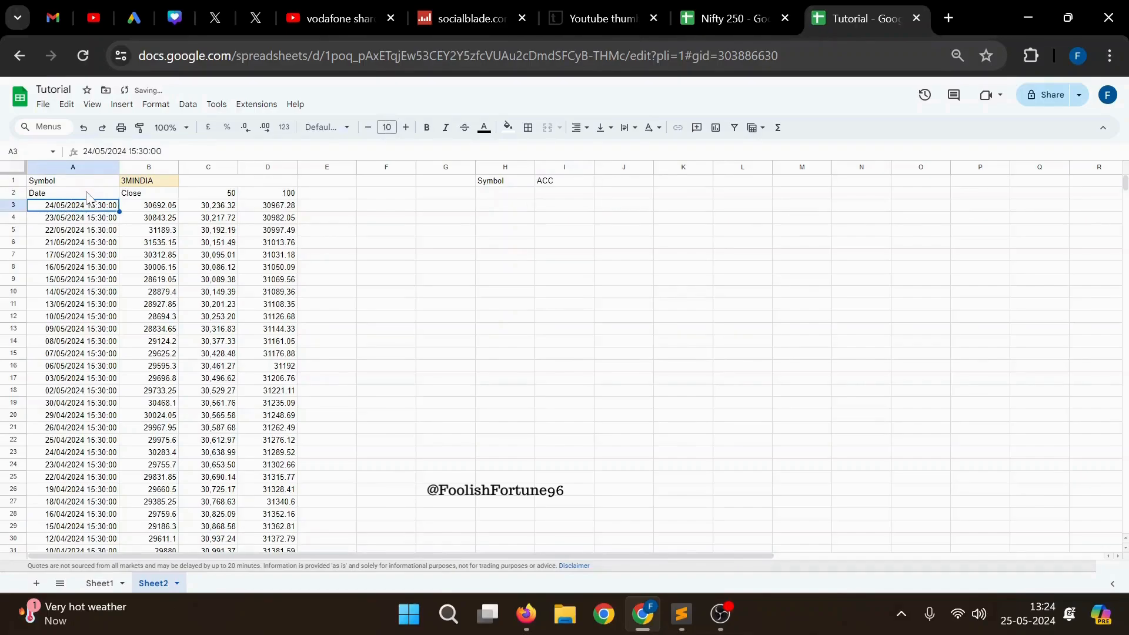
pyautogui.click(62, 194)
pyautogui.click(187, 151)
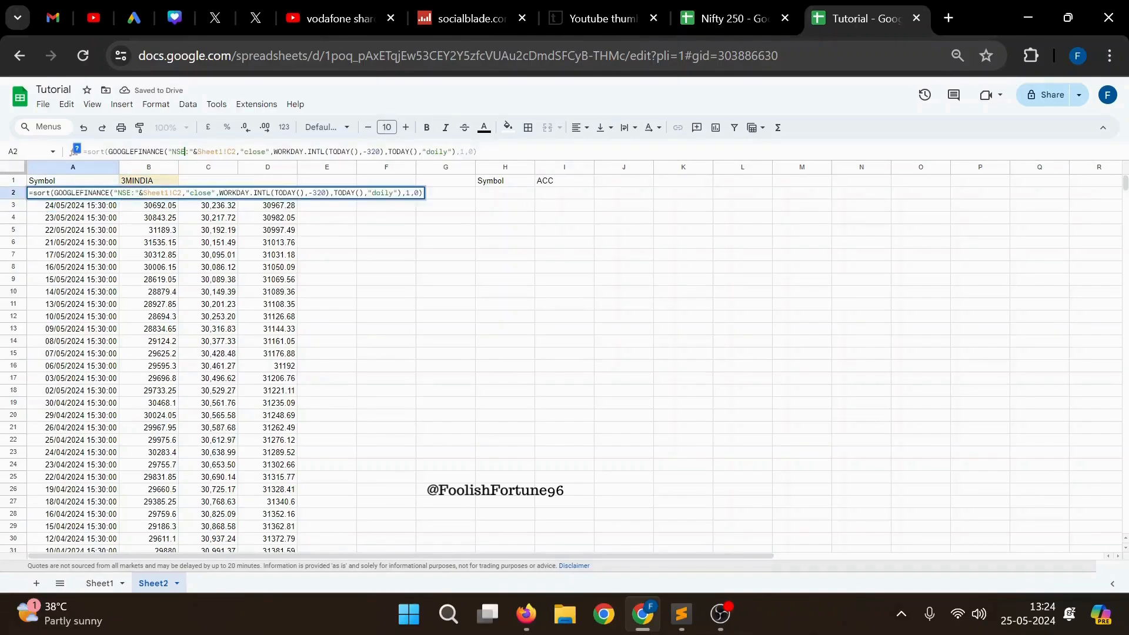
pyautogui.hotkey('ctrl', 'a')
pyautogui.hotkey('ctrl', 'c')
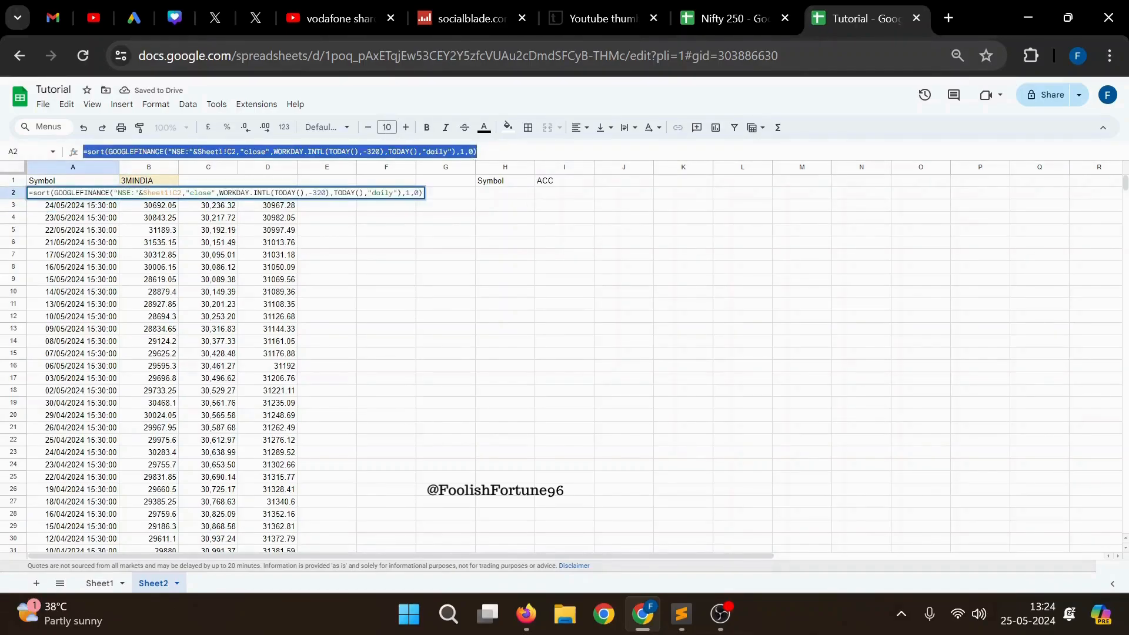
pyautogui.click(500, 194)
pyautogui.click(83, 151)
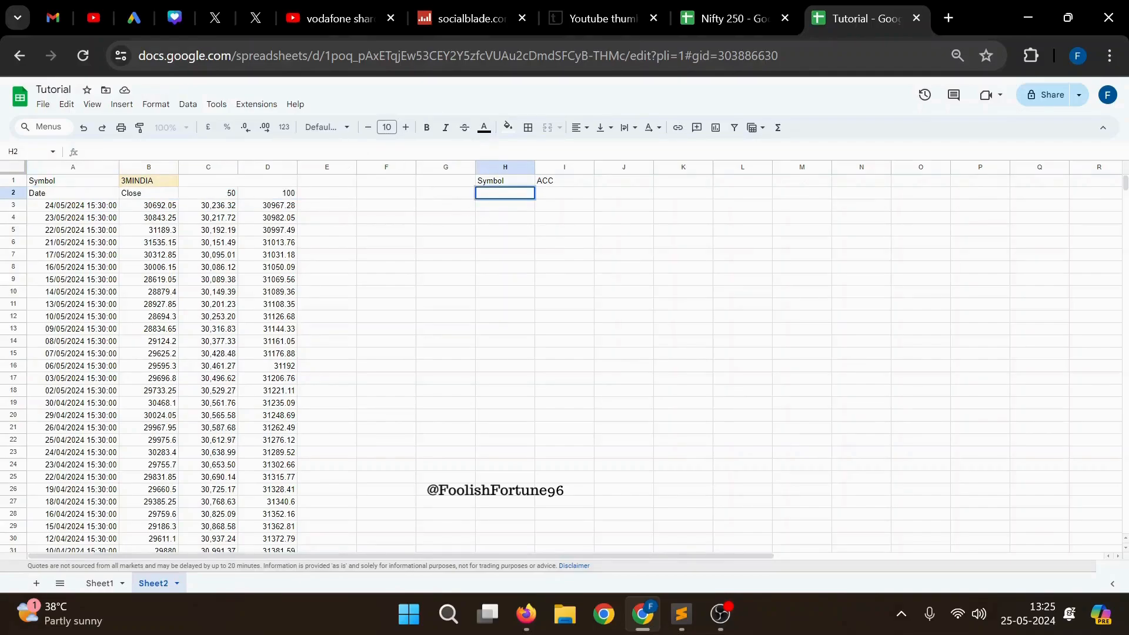
pyautogui.hotkey('ctrl', 'v')
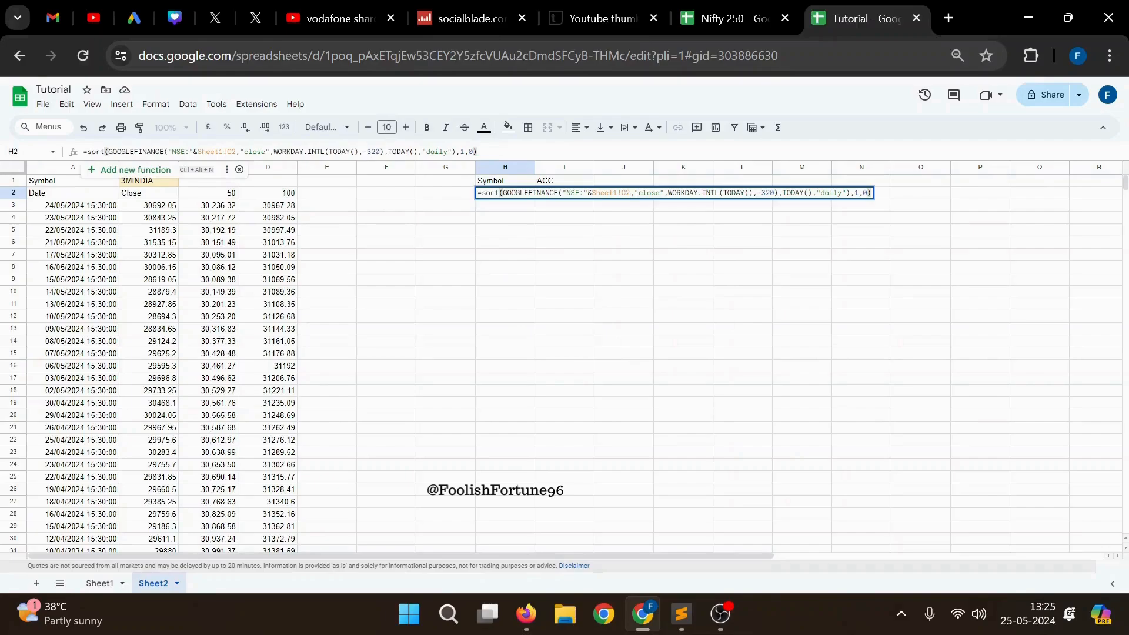
# - Check the ACC symbol's cell on Sheet1 and change the symbol reference in Sheet2's H2 formula to Sheet1!C4
pyautogui.click(94, 584)
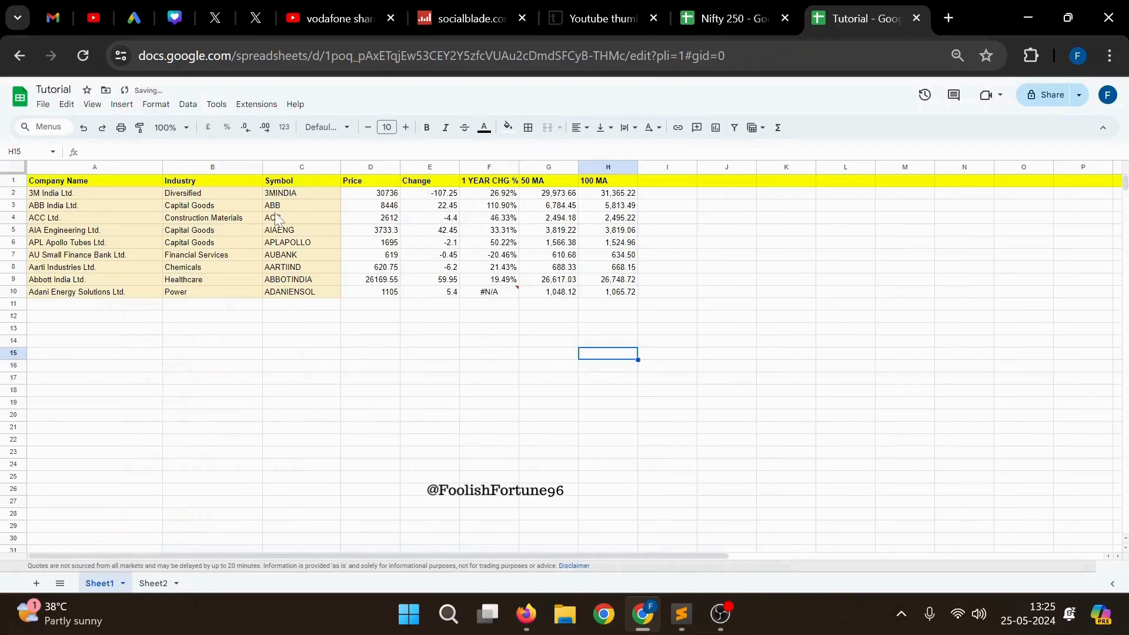
pyautogui.click(154, 583)
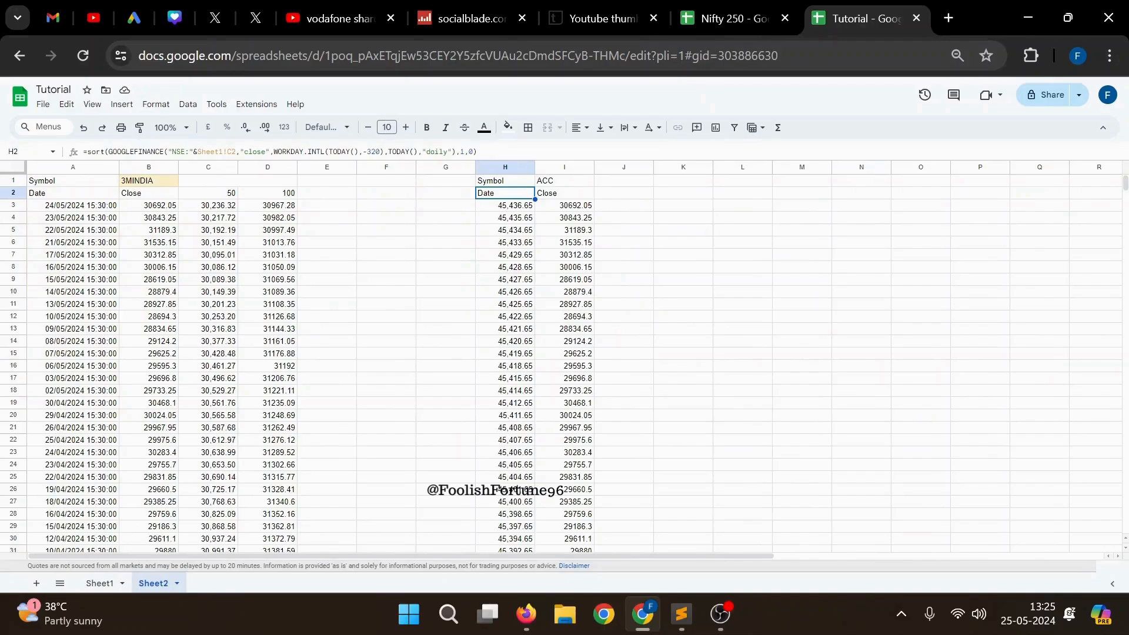
pyautogui.click(236, 152)
pyautogui.press('BackSpace')
pyautogui.write('4')
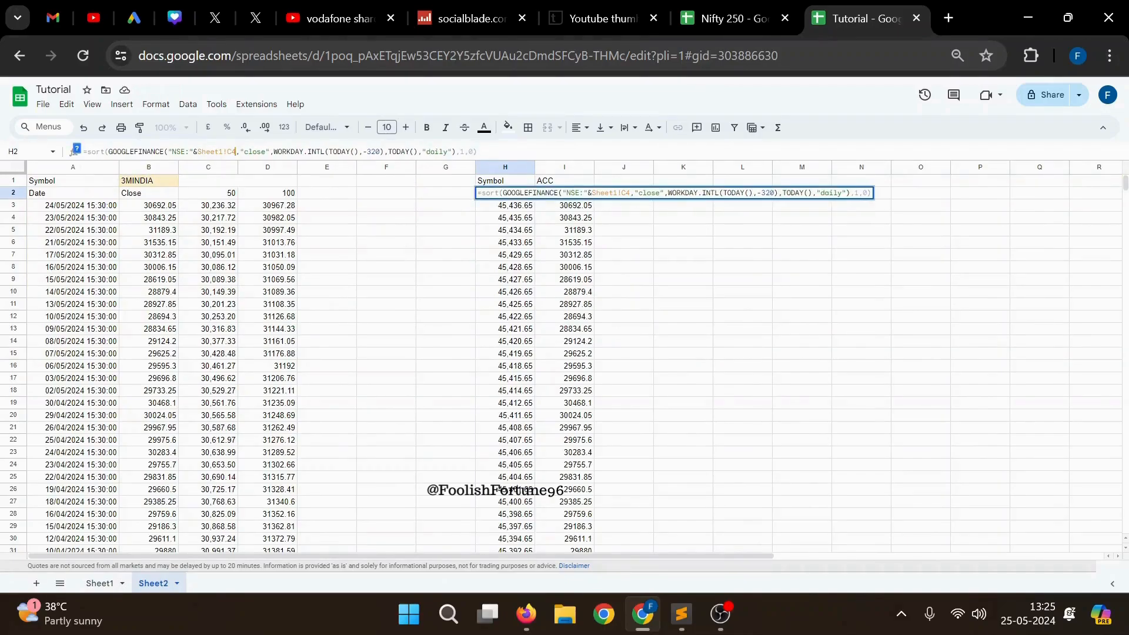
pyautogui.click(477, 152)
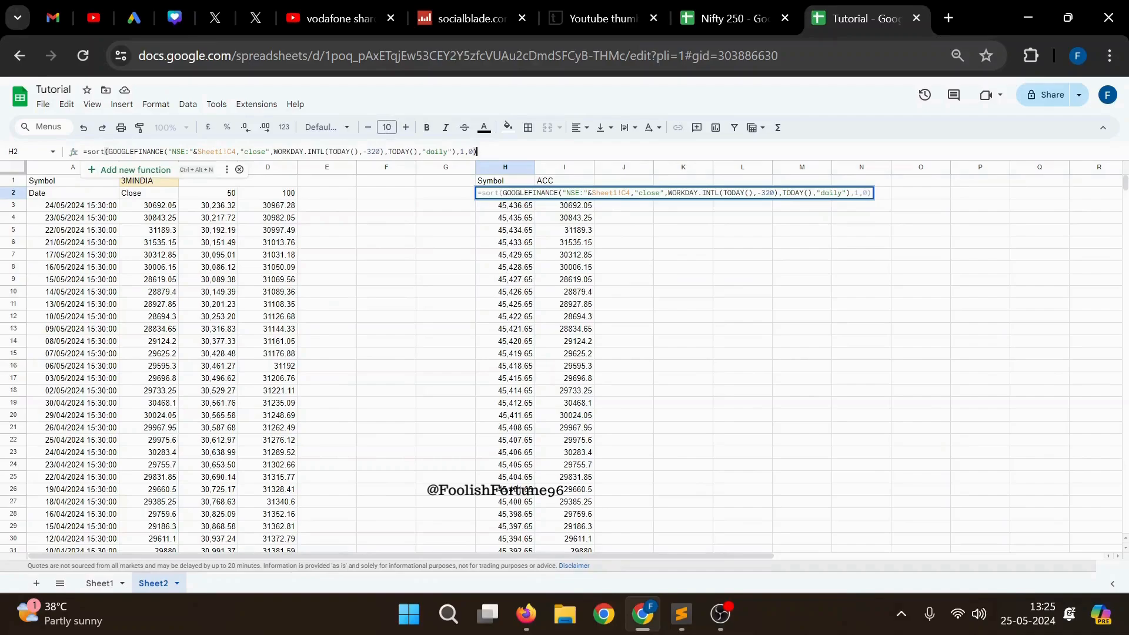
pyautogui.press('Return')
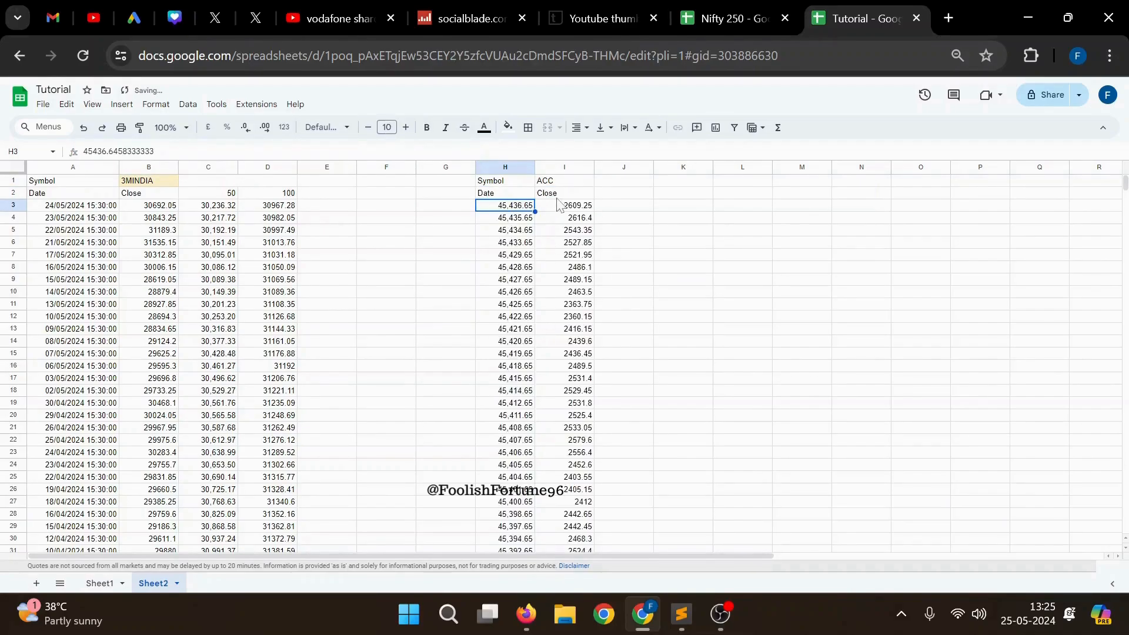
# - Enter the period headers 50 in J2 and 100 in K2 beside the ACC Close column
pyautogui.hscroll(1, 555, 266)
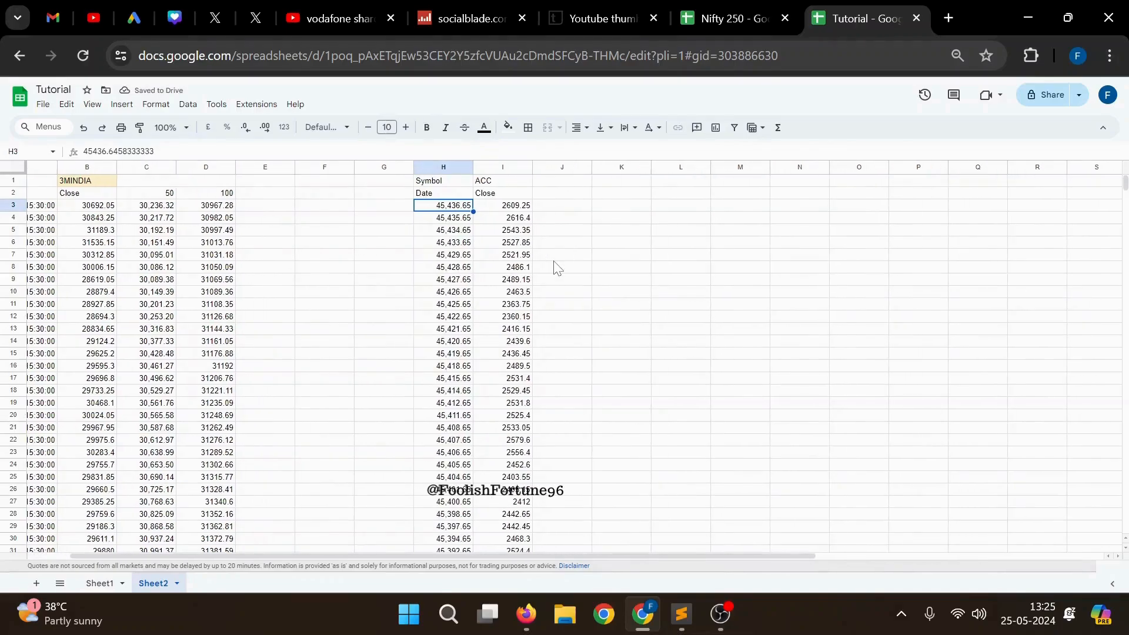
pyautogui.click(549, 203)
pyautogui.click(555, 192)
pyautogui.write('50')
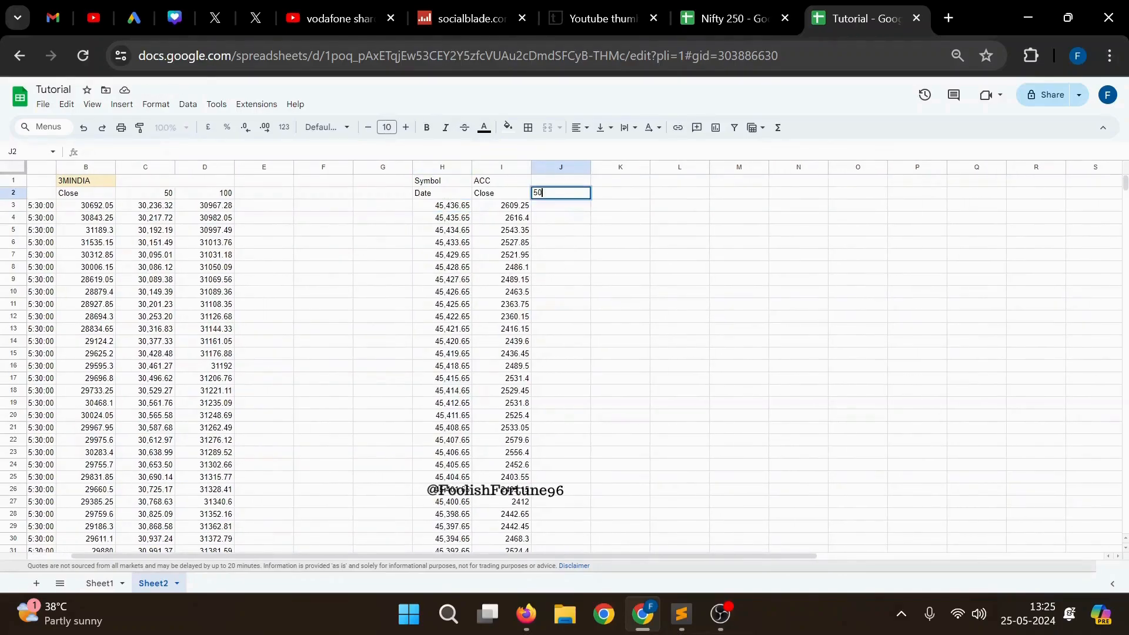
pyautogui.press('Tab')
pyautogui.write('100')
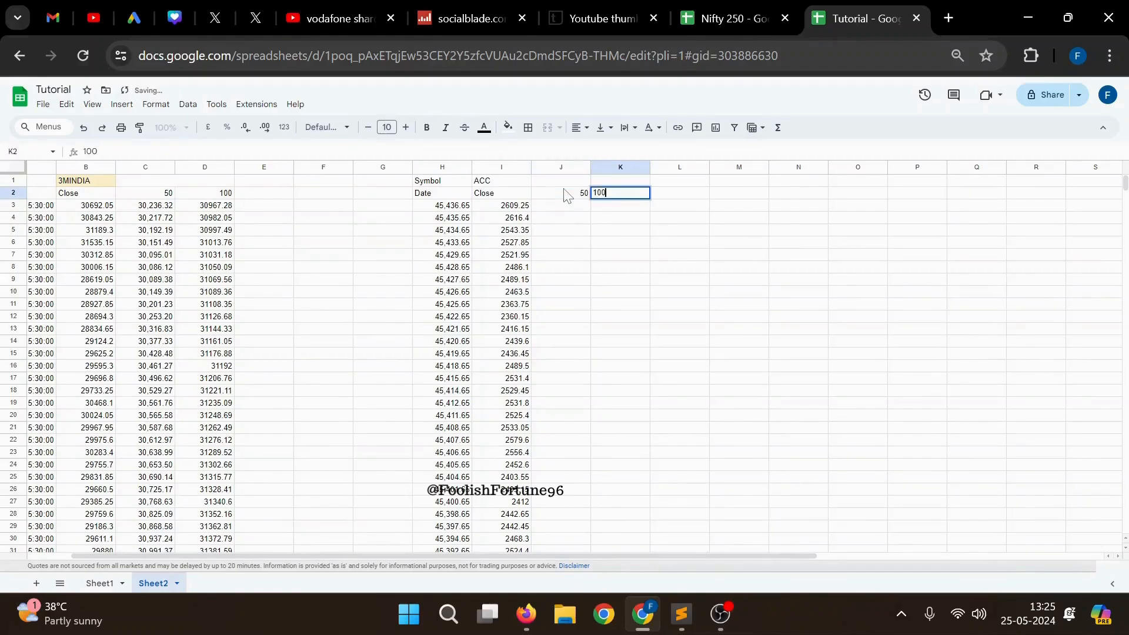
pyautogui.press('Return')
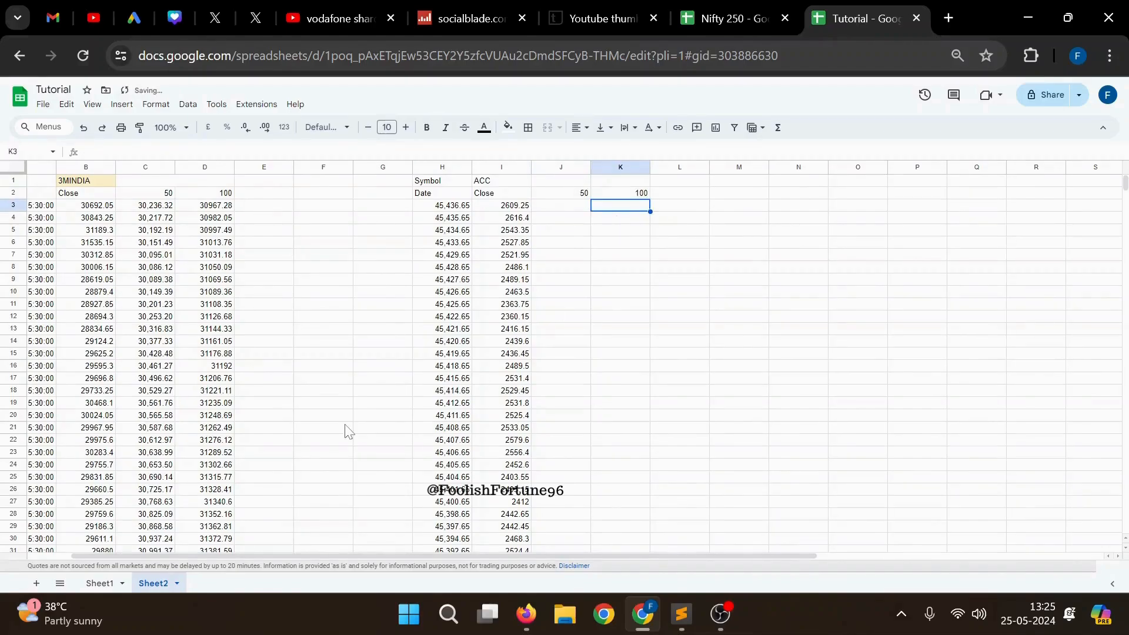
# - Copy the average formula from C306 into J306 so it reads =AVERAGE(I3:I305)
pyautogui.scroll(-8, 346, 431)
pyautogui.scroll(-20, 346, 432)
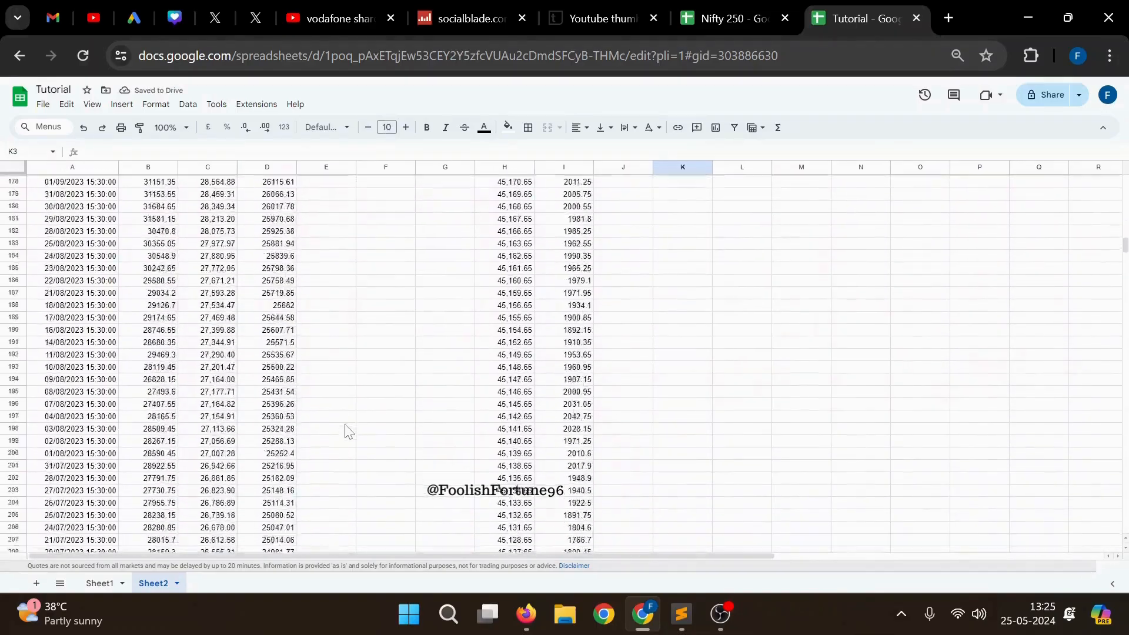
pyautogui.scroll(-20, 346, 431)
pyautogui.scroll(8, 346, 432)
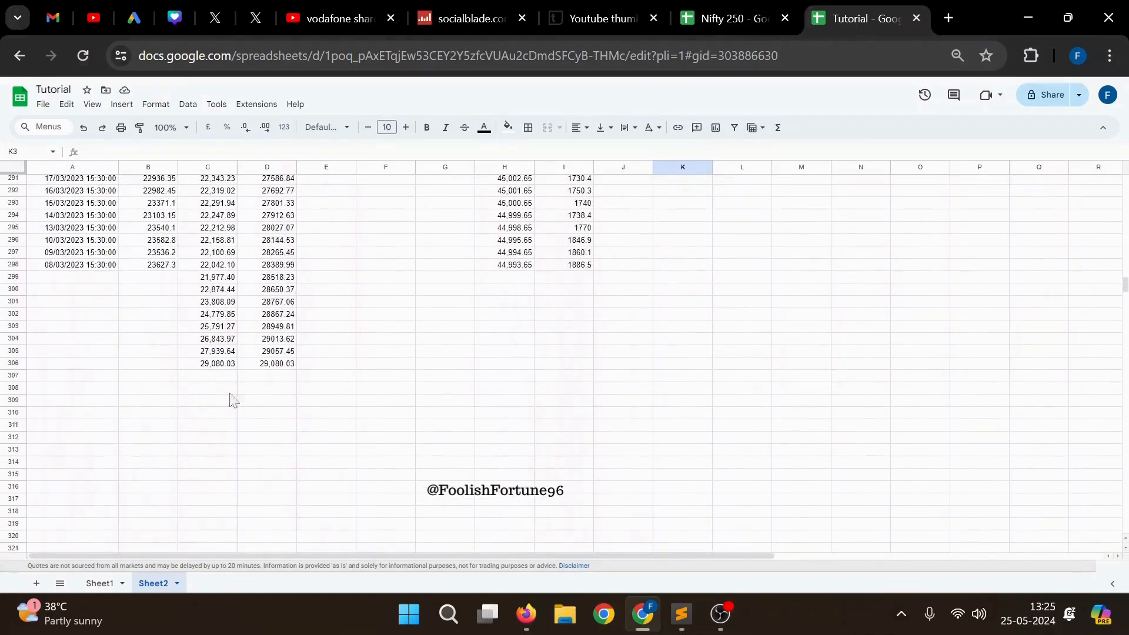
pyautogui.click(208, 365)
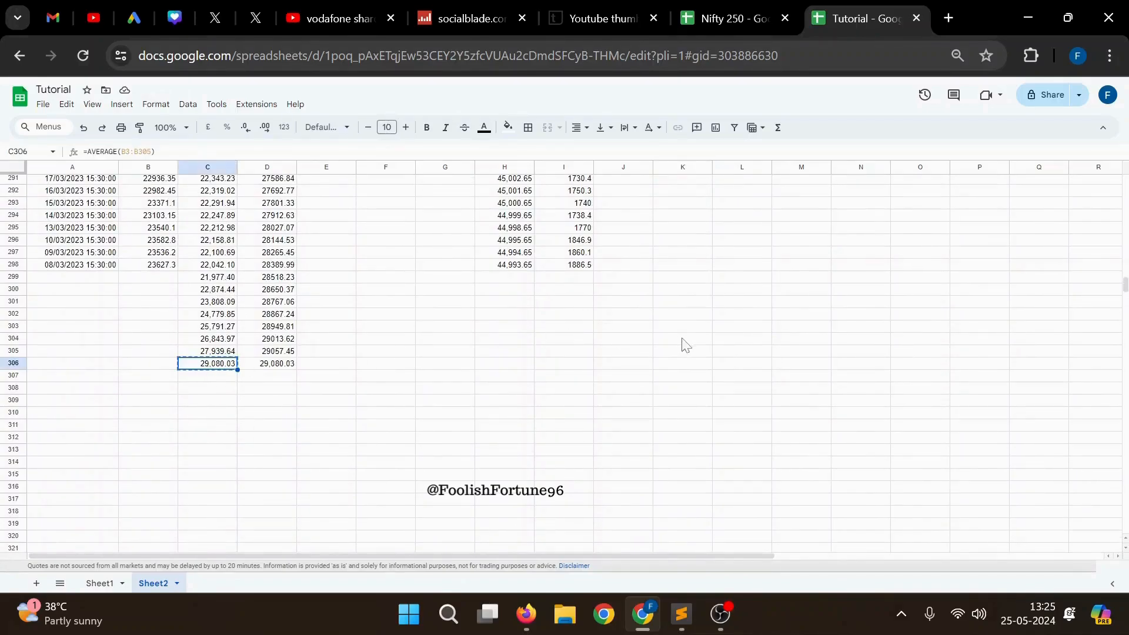
pyautogui.click(17, 364)
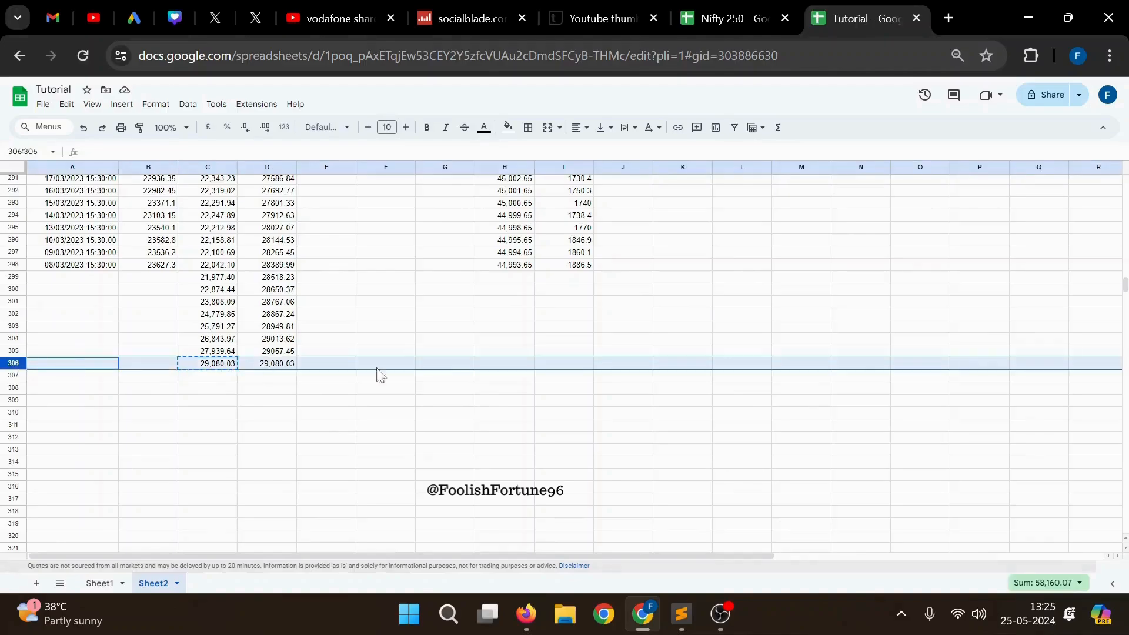
pyautogui.click(624, 368)
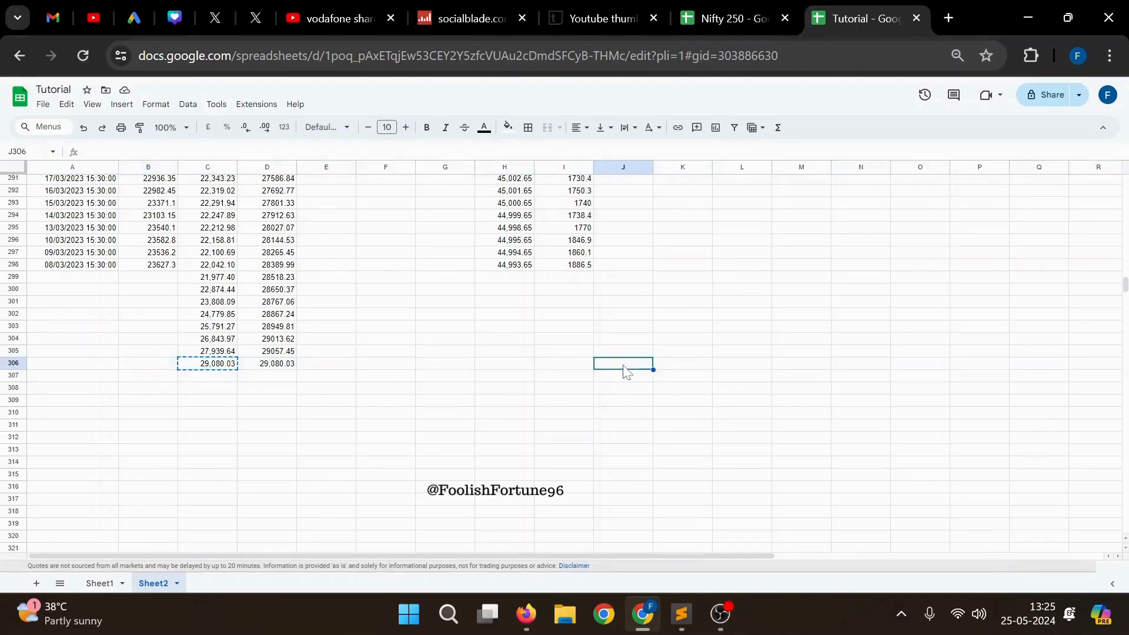
pyautogui.write('=AVERAGE(I3:I305)')
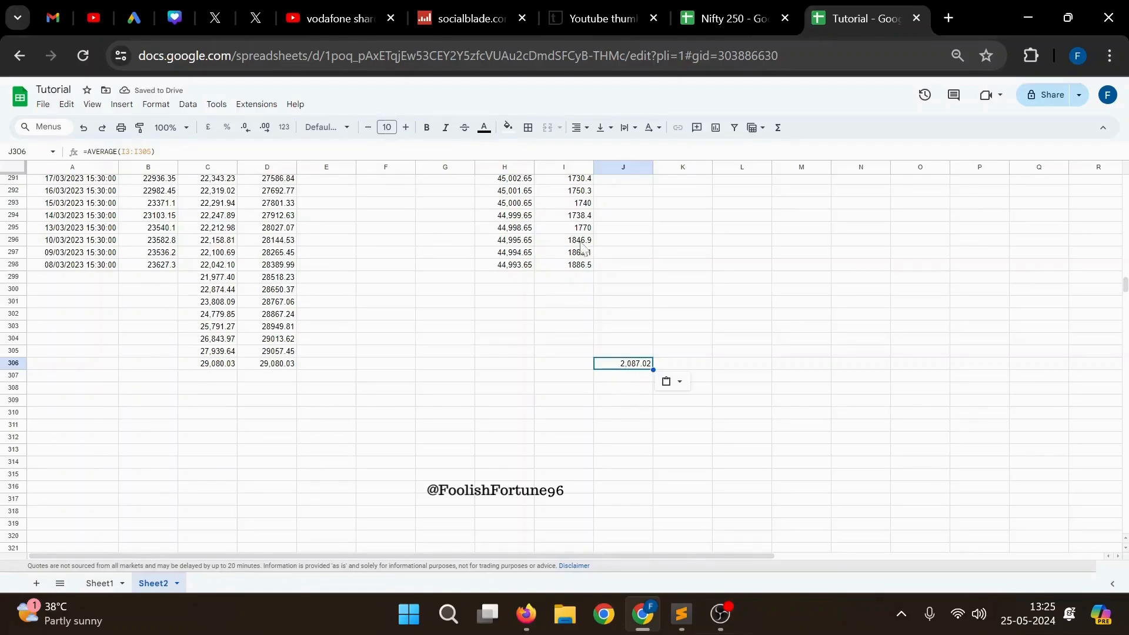
pyautogui.click(627, 389)
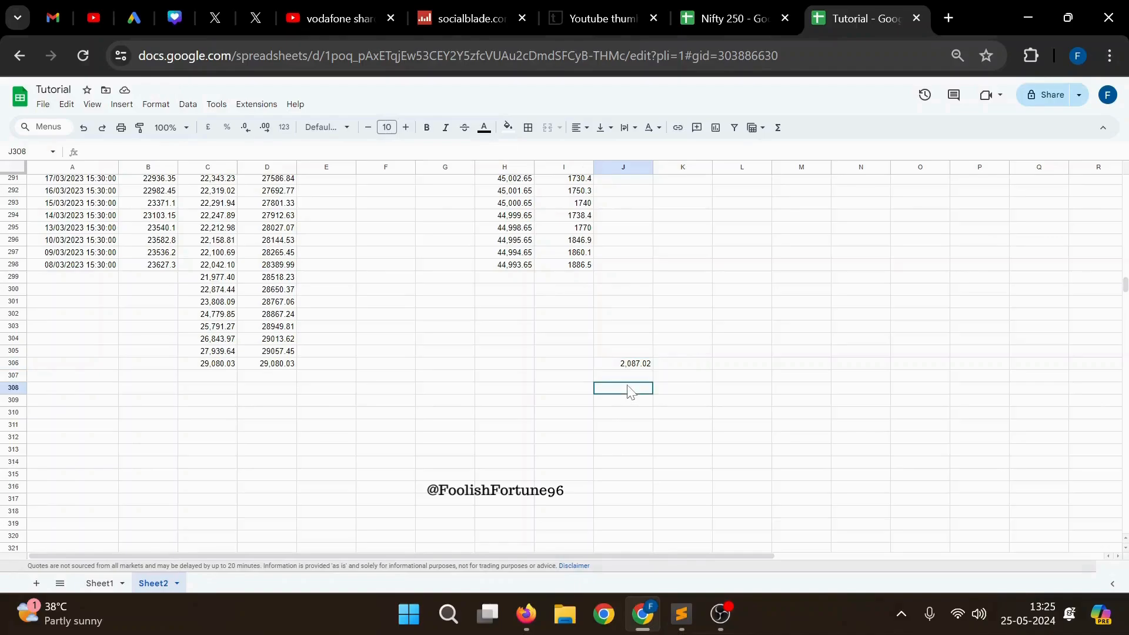
# - Paste the copied average formula into K306 under the ACC block's 100 column
pyautogui.click(666, 363)
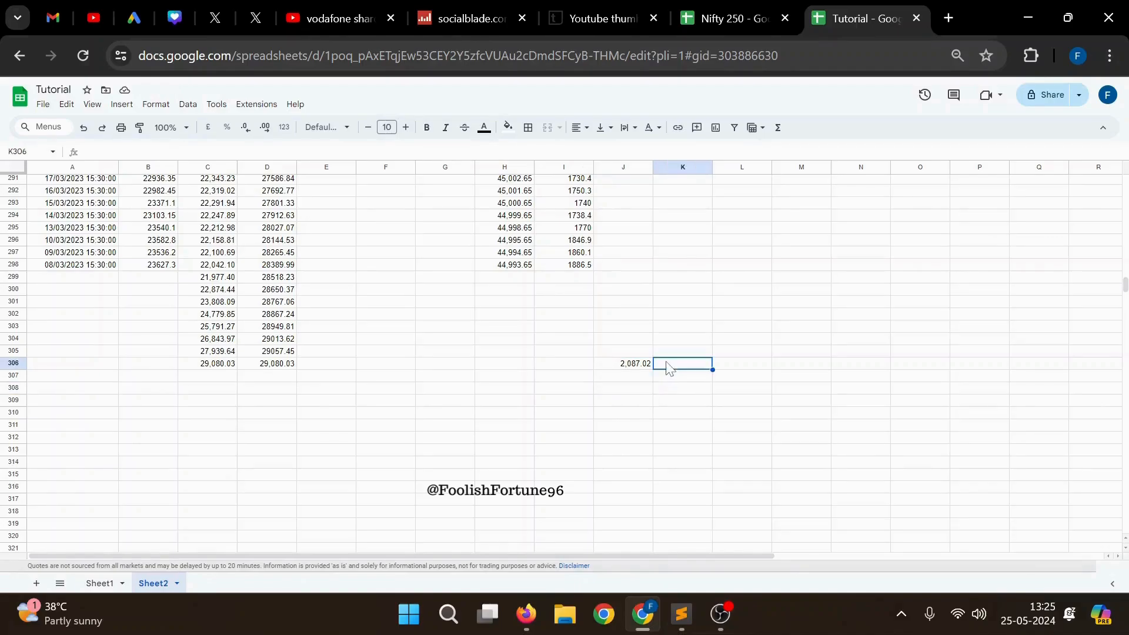
pyautogui.write('=AVERAGE(J3:J305)')
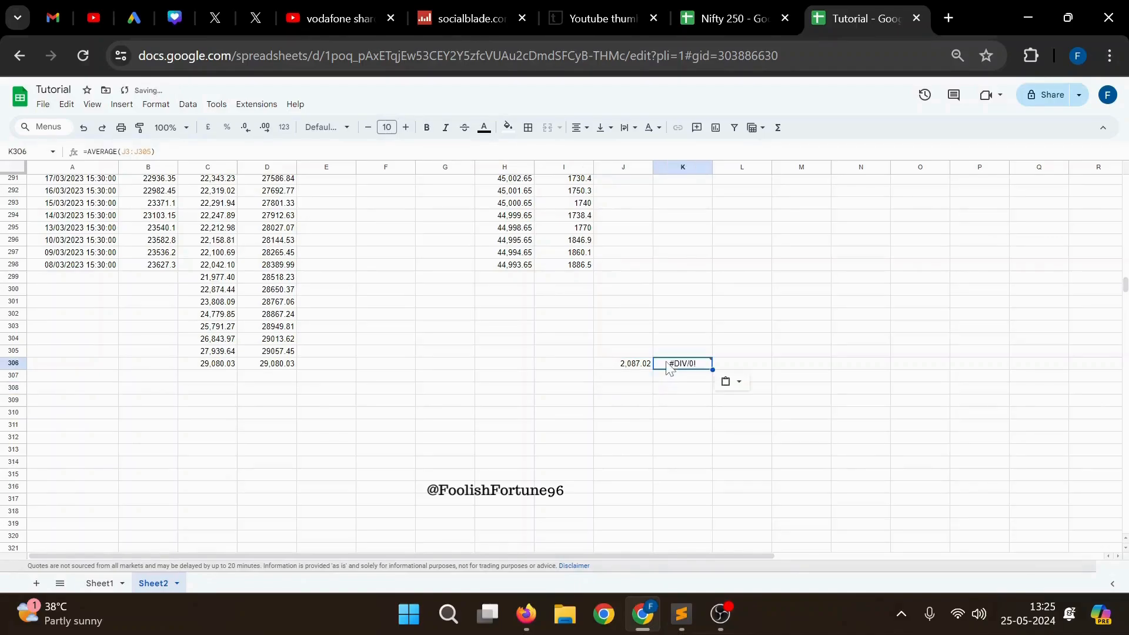
pyautogui.click(631, 363)
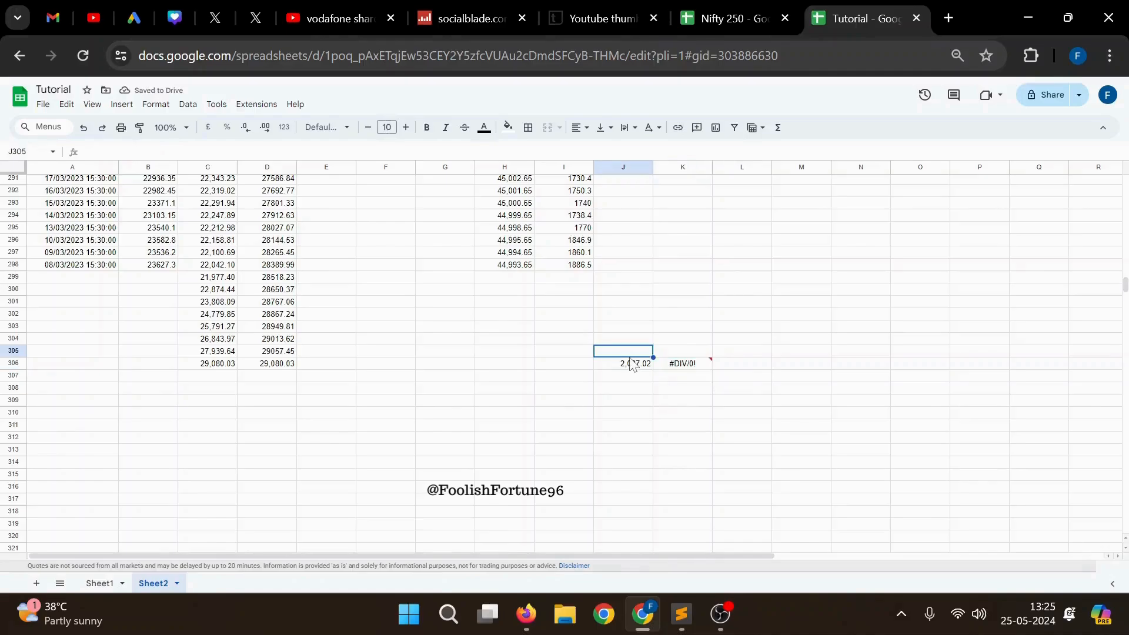
pyautogui.click(673, 366)
pyautogui.hotkey('ctrl', 'v')
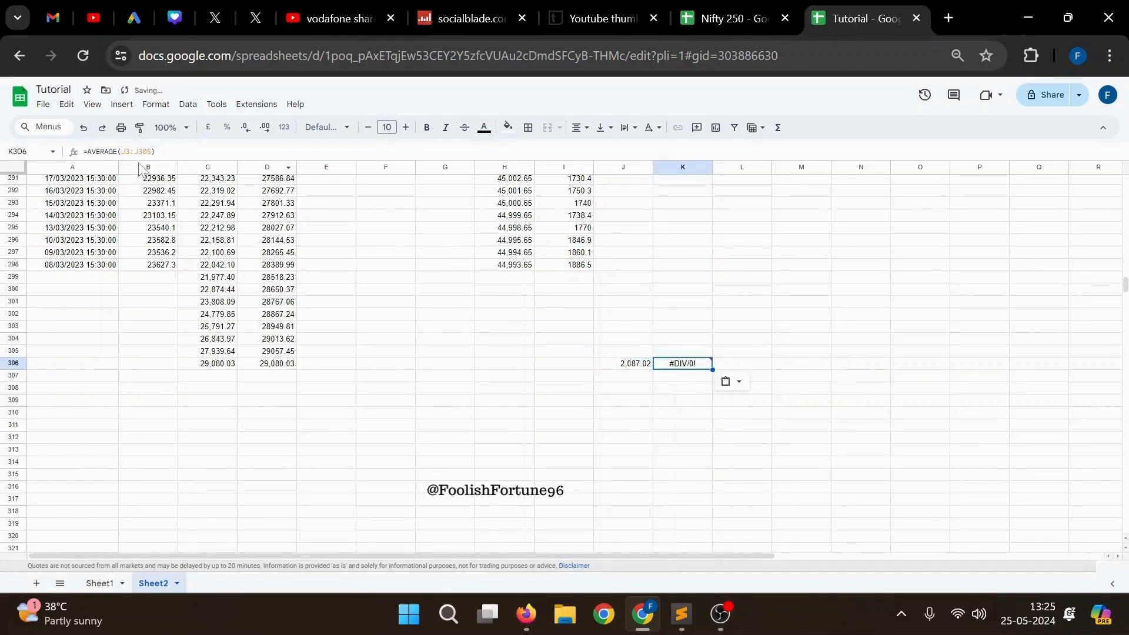
# - Change the range in the K306 average formula to I3:I305 so it uses the ACC close prices
pyautogui.click(125, 151)
pyautogui.press('BackSpace')
pyautogui.write('i')
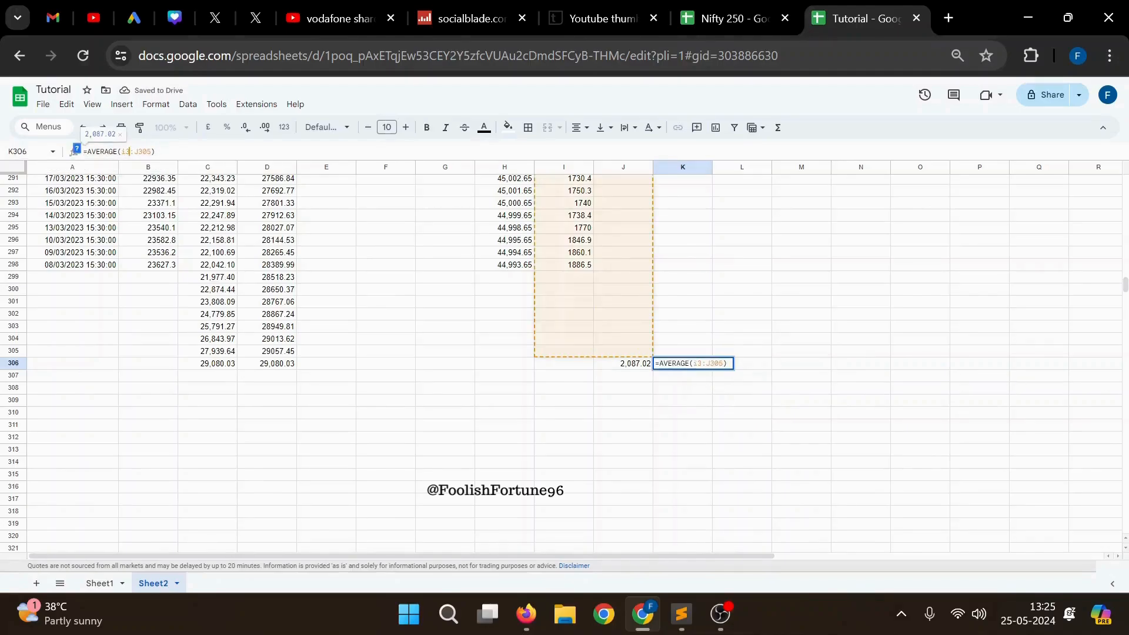
pyautogui.press('Right')
pyautogui.press('Right')
pyautogui.press('Right')
pyautogui.press('BackSpace')
pyautogui.write('i')
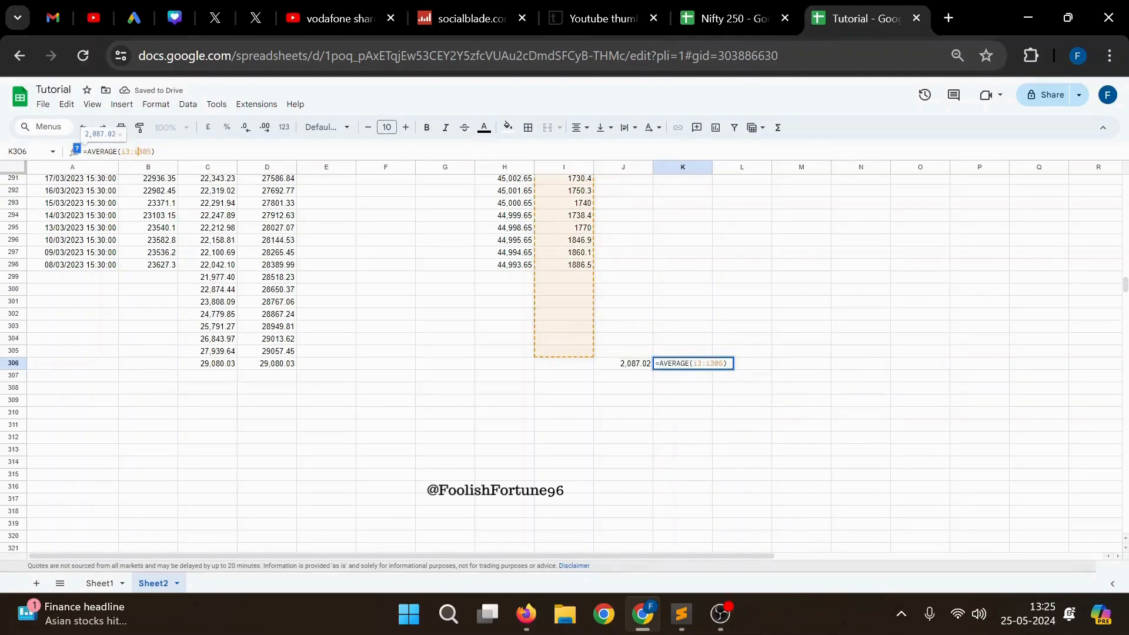
pyautogui.click(443, 339)
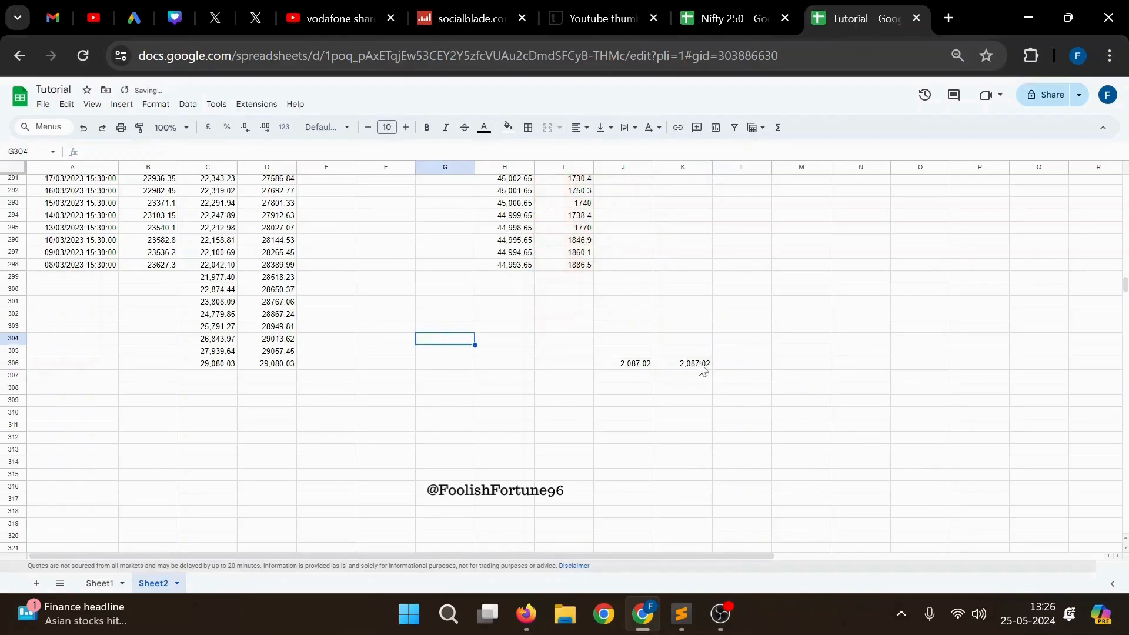
# - Copy the 50 EMA formula from C305 into J305 and fill it upward to J3
pyautogui.click(215, 353)
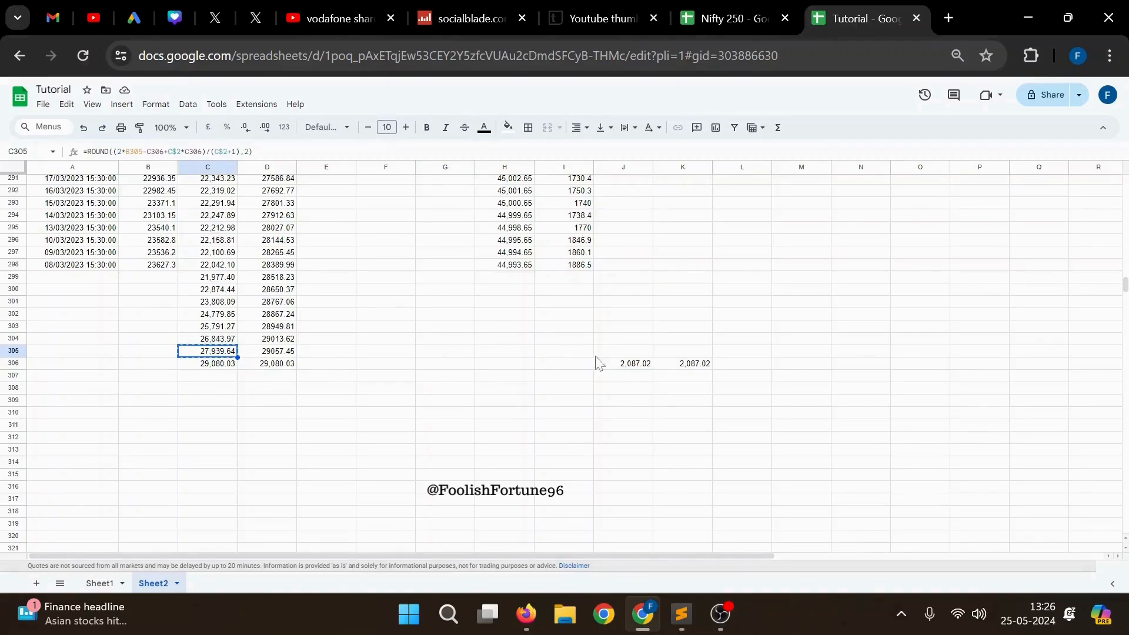
pyautogui.click(619, 353)
pyautogui.hotkey('ctrl', 'v')
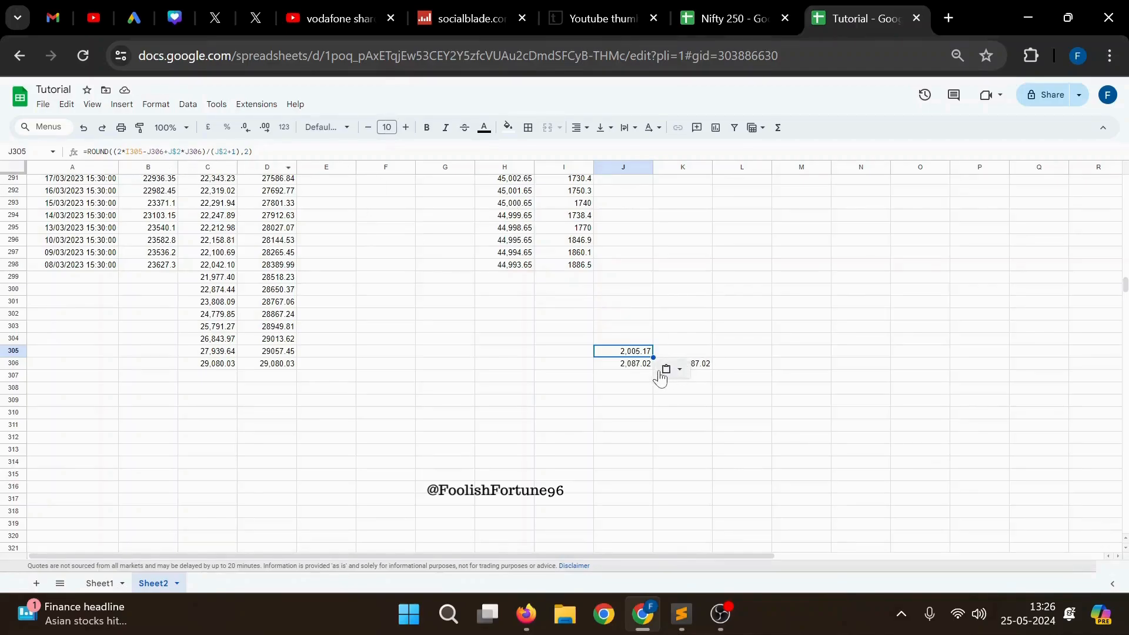
pyautogui.moveTo(652, 356); pyautogui.dragTo(623, 212)
# - Copy the 100 EMA formula from D305 into K305 and fill it upward to K3
pyautogui.scroll(-15, 558, 379)
pyautogui.scroll(-20, 558, 379)
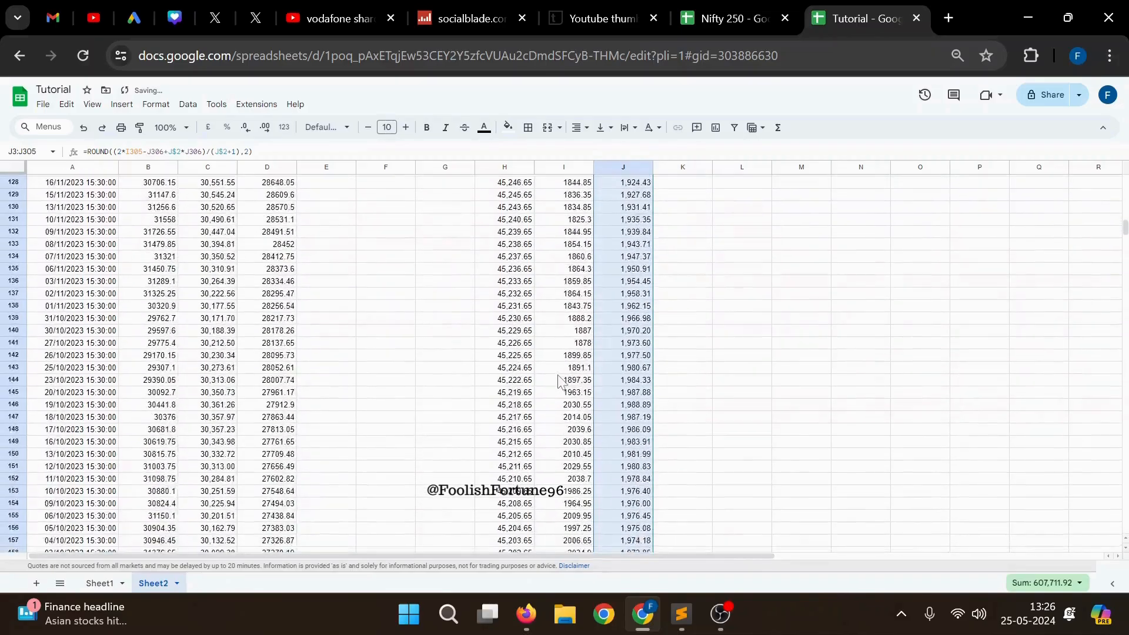
pyautogui.scroll(-7, 557, 375)
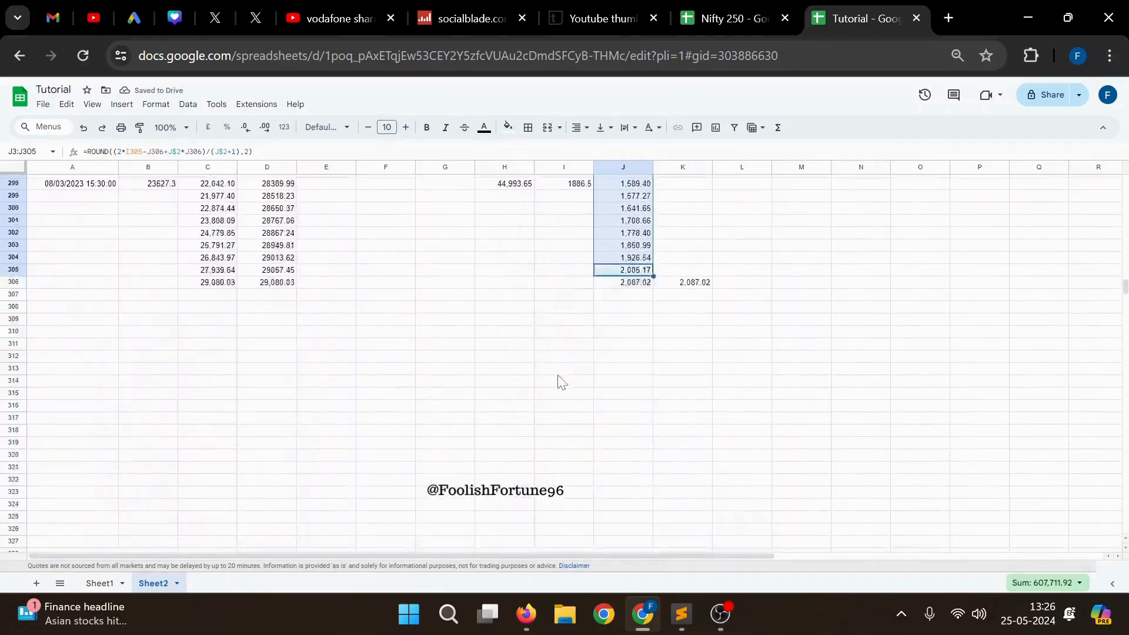
pyautogui.click(281, 262)
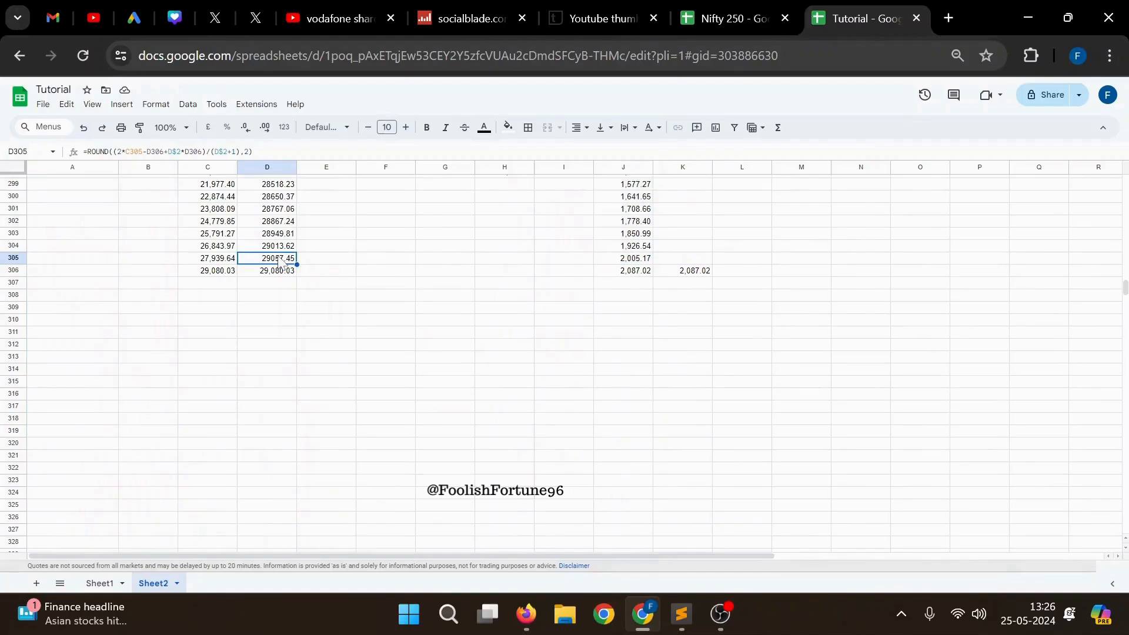
pyautogui.hotkey('ctrl', 'c')
pyautogui.click(672, 261)
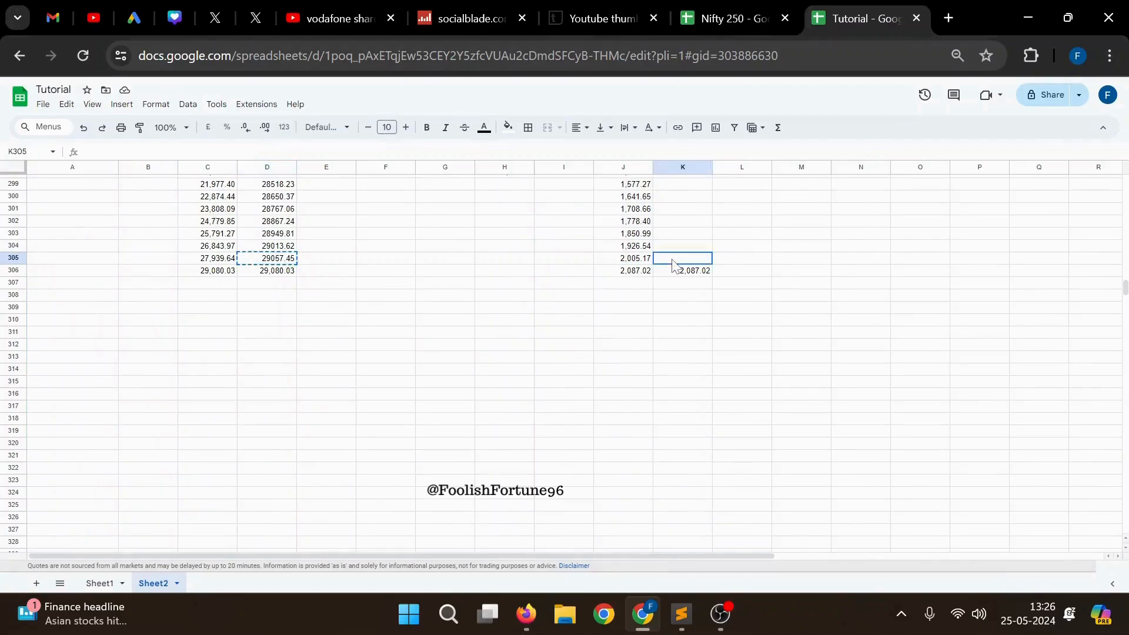
pyautogui.hotkey('ctrl', 'v')
pyautogui.moveTo(712, 265); pyautogui.dragTo(679, 213)
pyautogui.click(850, 259)
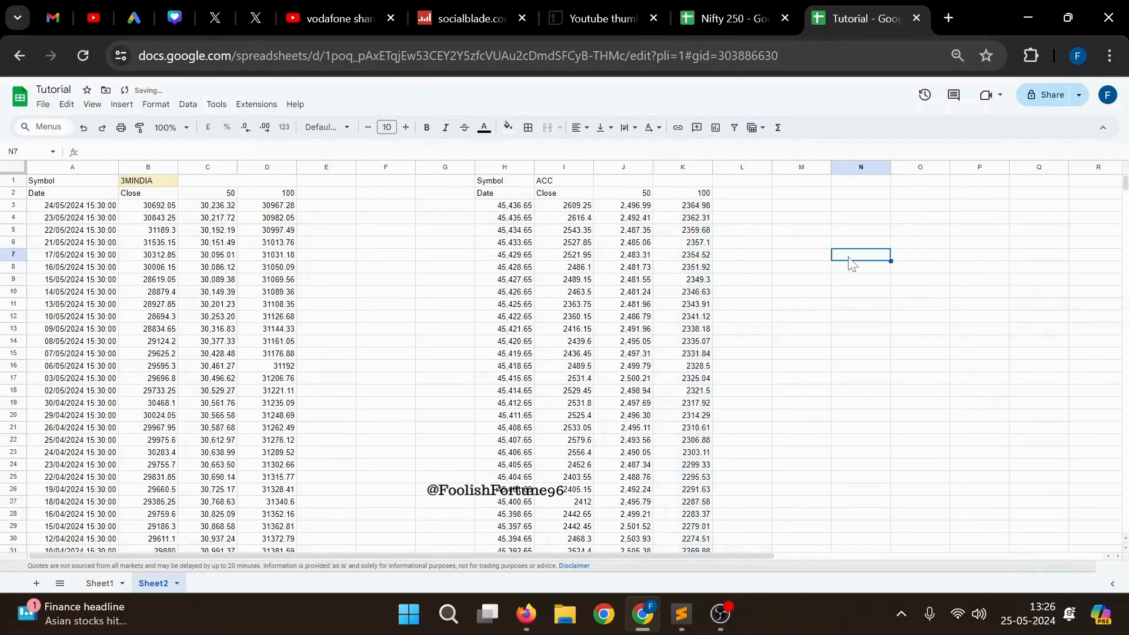
# - Switch to the Nifty 250 spreadsheet and examine the row of per-stock EMA blocks on its EMA DATA sheet
pyautogui.click(735, 14)
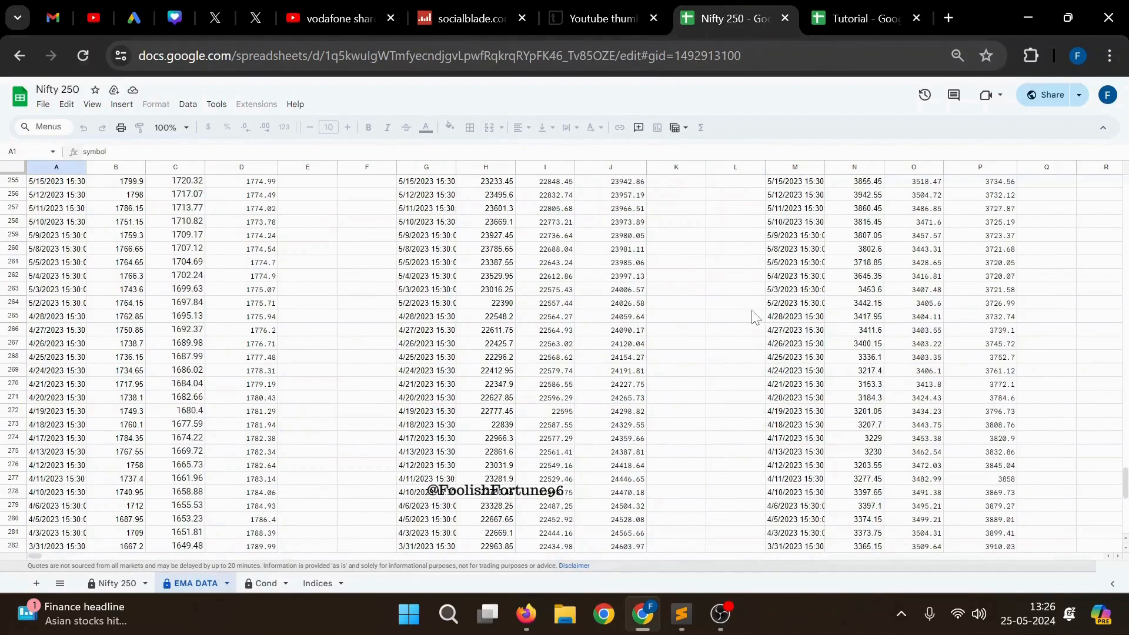
pyautogui.scroll(7, 755, 318)
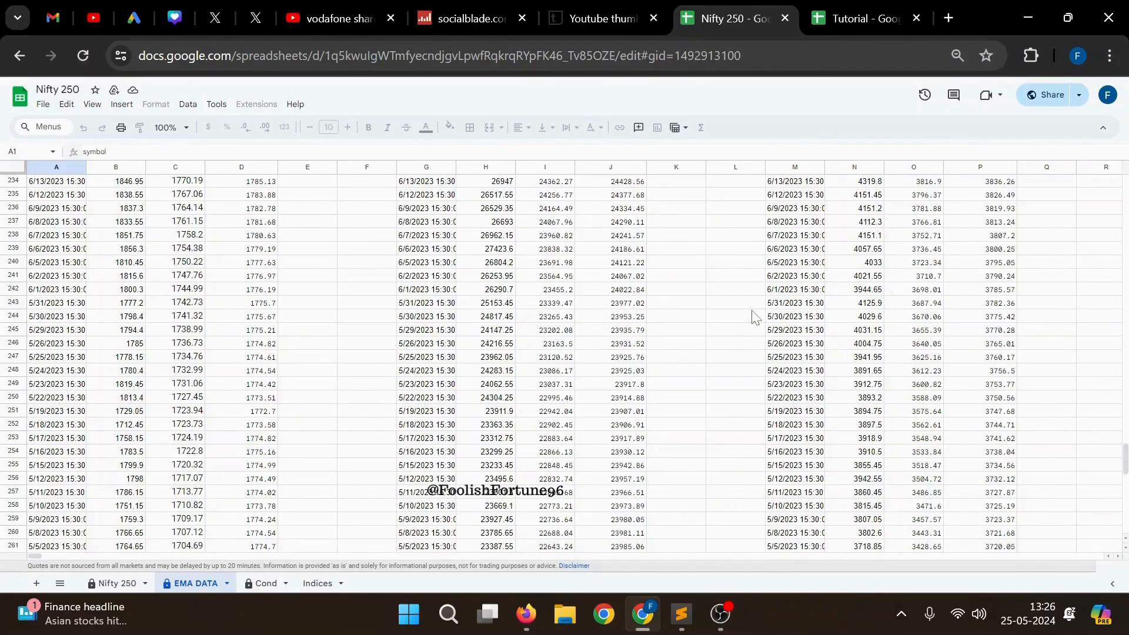
pyautogui.scroll(20, 1124, 470)
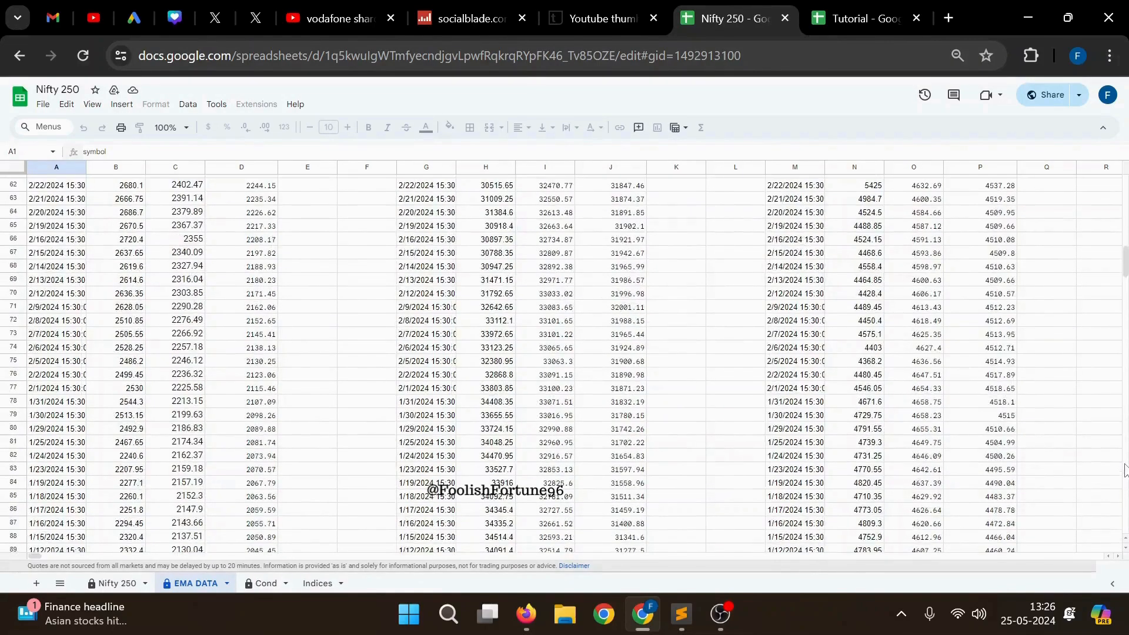
pyautogui.scroll(20, 1062, 306)
pyautogui.hscroll(15, 1063, 305)
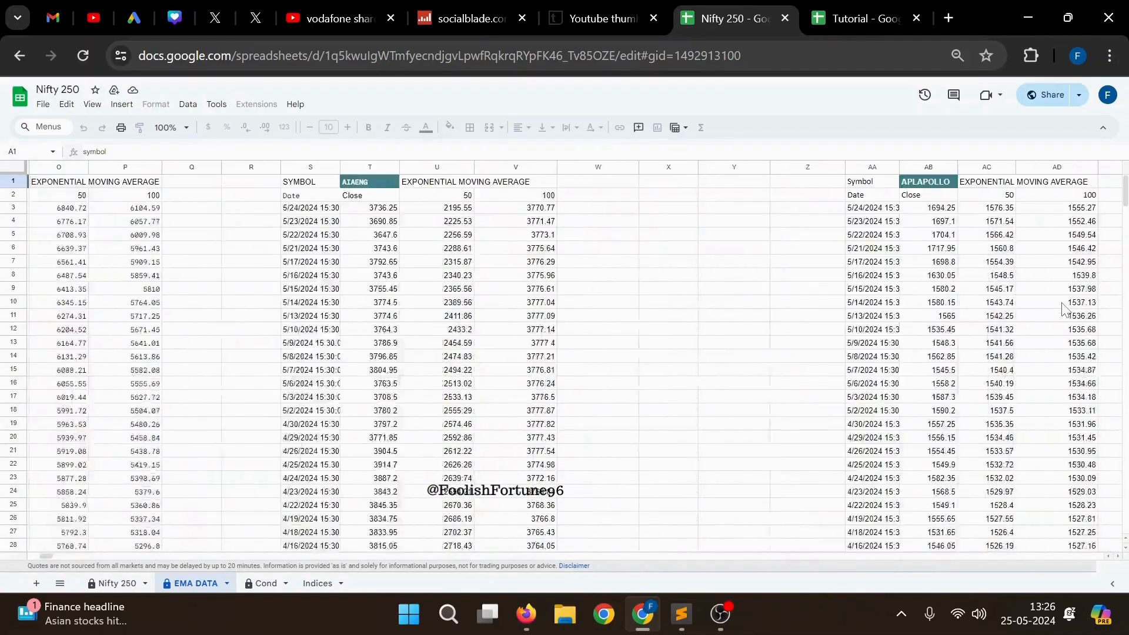
pyautogui.hscroll(20, 1063, 309)
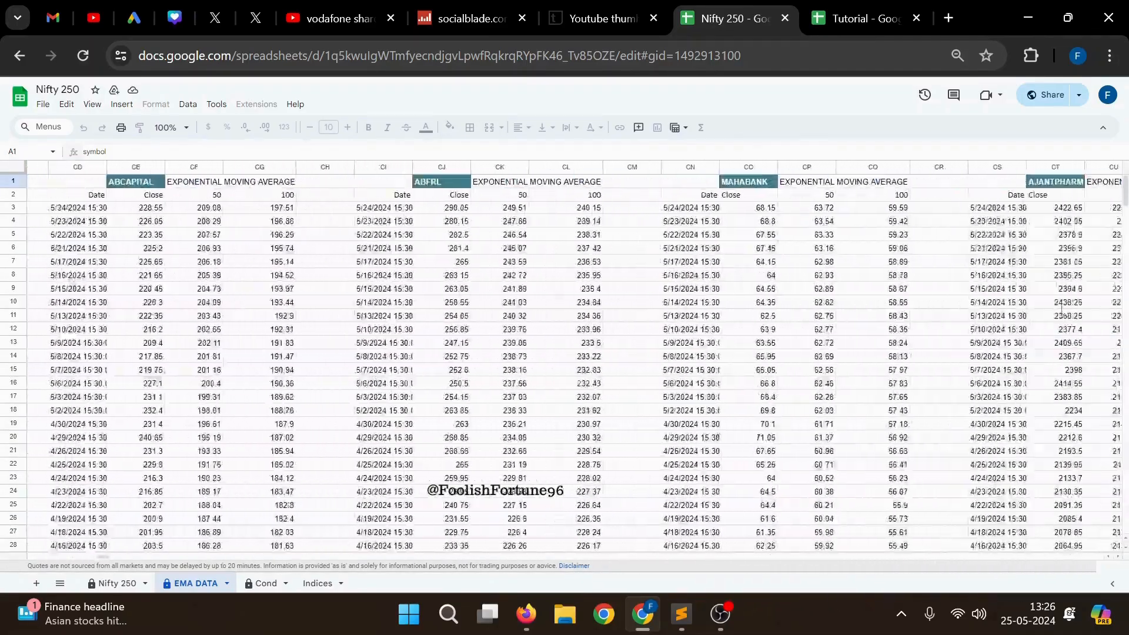
# - Look through the further per-stock EMA blocks on the EMA DATA sheet, past APOLLOHOSP, ATUL and DMART
pyautogui.hscroll(20, 1063, 309)
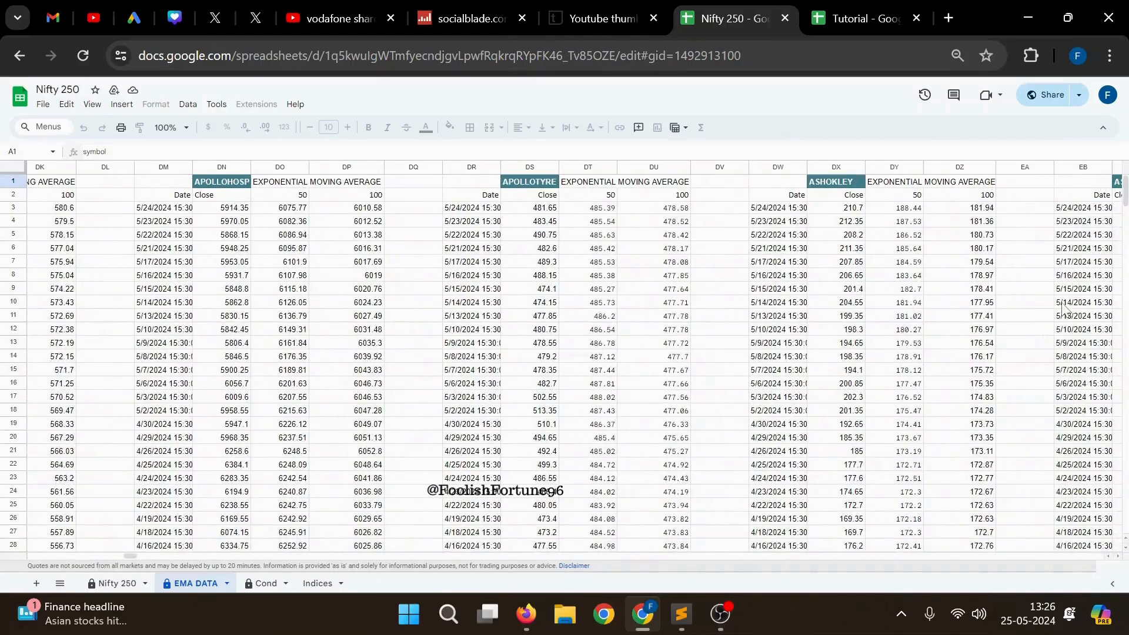
pyautogui.hscroll(20, 1063, 306)
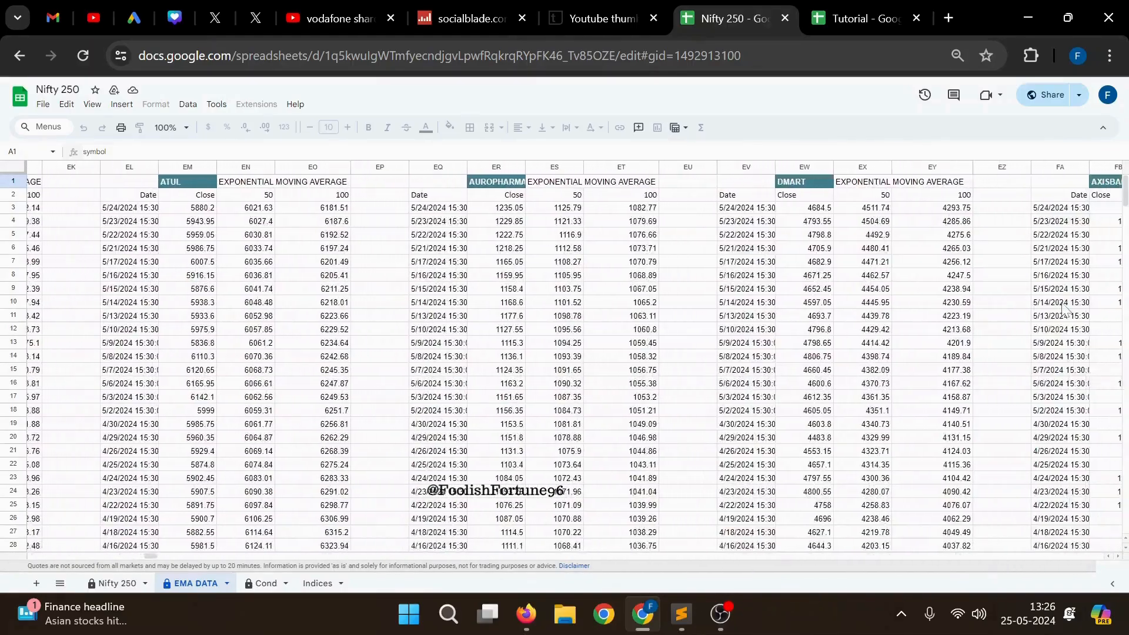
pyautogui.hscroll(8, 676, 376)
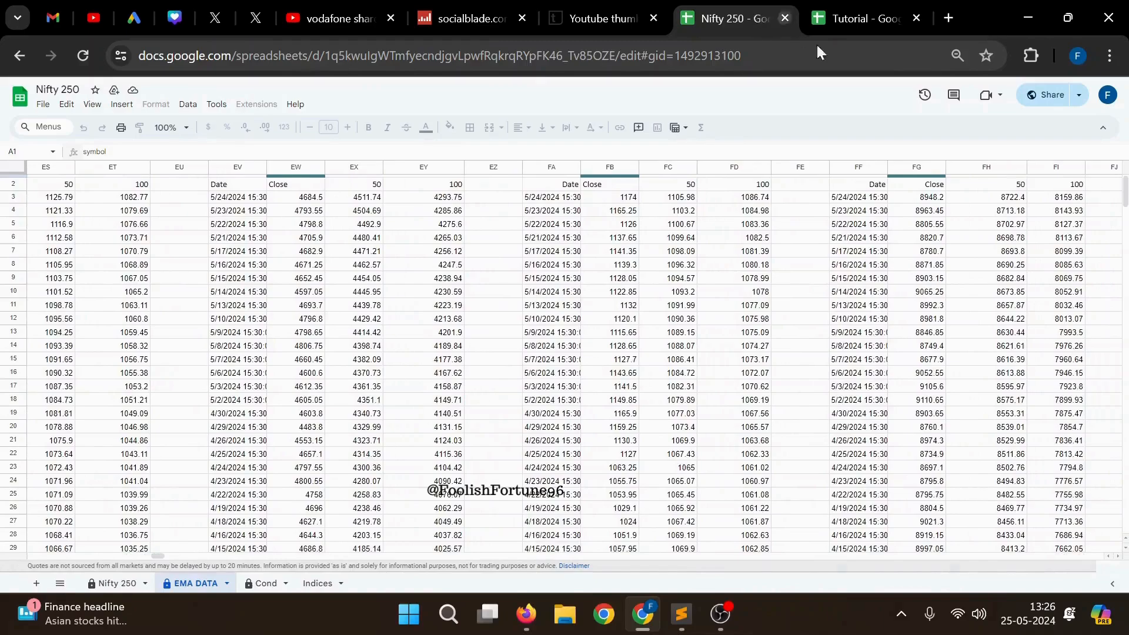
# - Return to Sheet1 of the Tutorial spreadsheet and add the headers 50 EMA in I1 and 100 EMA in J1
pyautogui.click(855, 18)
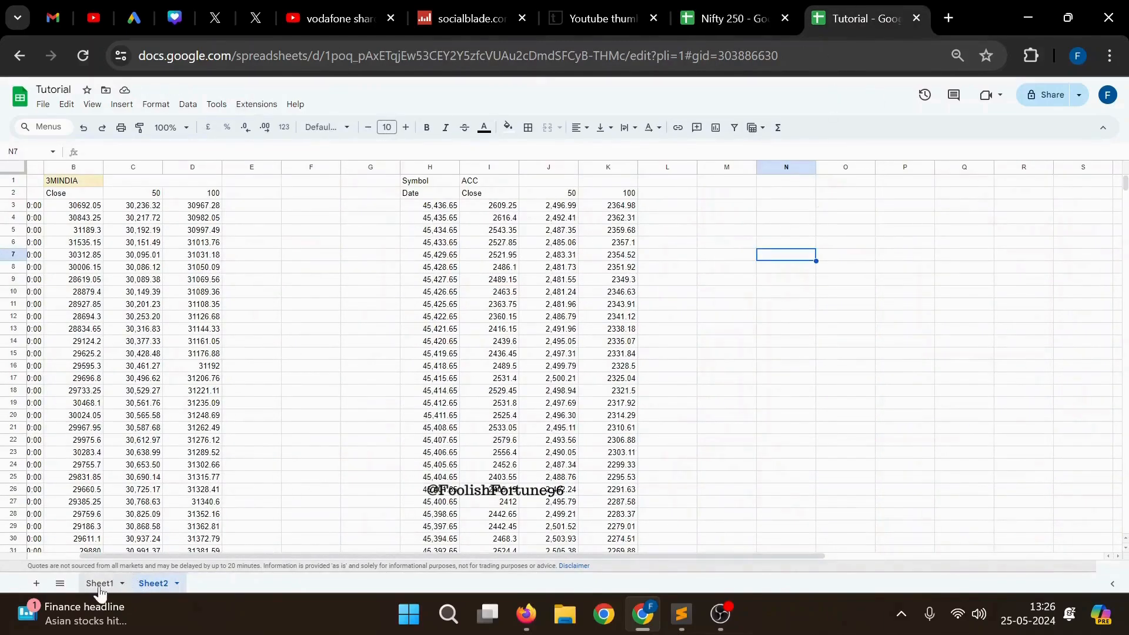
pyautogui.click(98, 585)
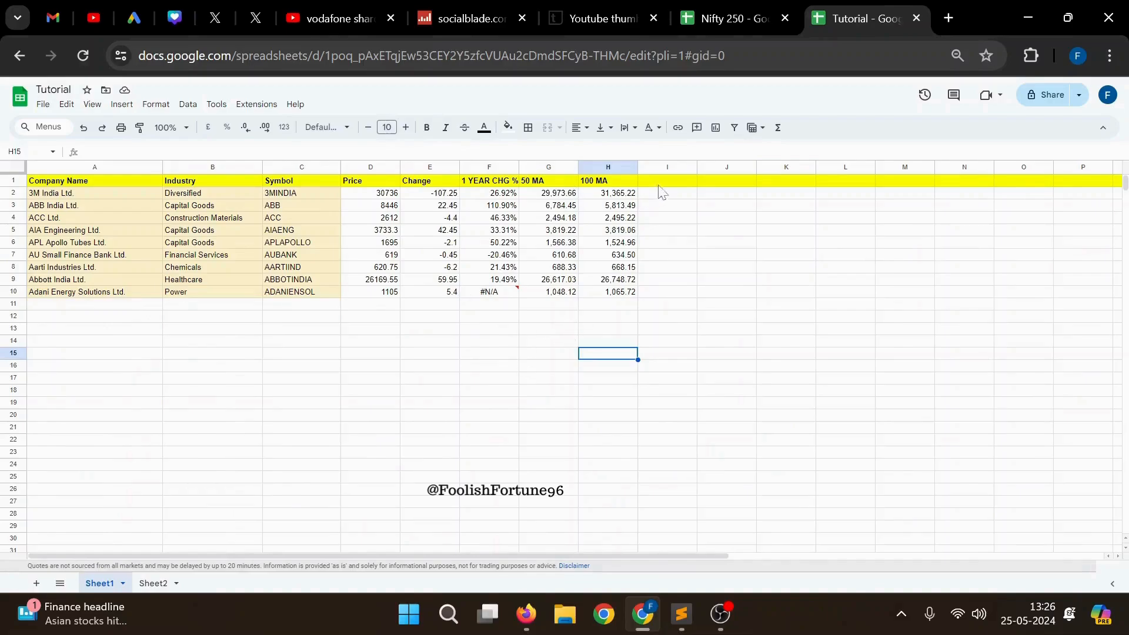
pyautogui.click(664, 183)
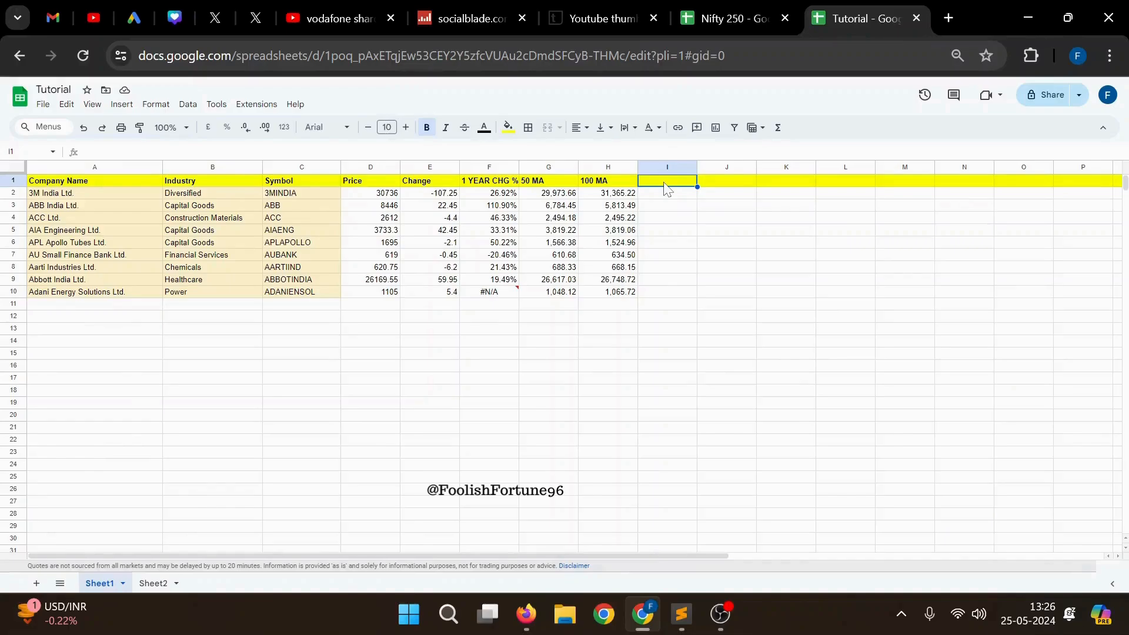
pyautogui.write('50 EMA')
pyautogui.click(723, 184)
pyautogui.write('100')
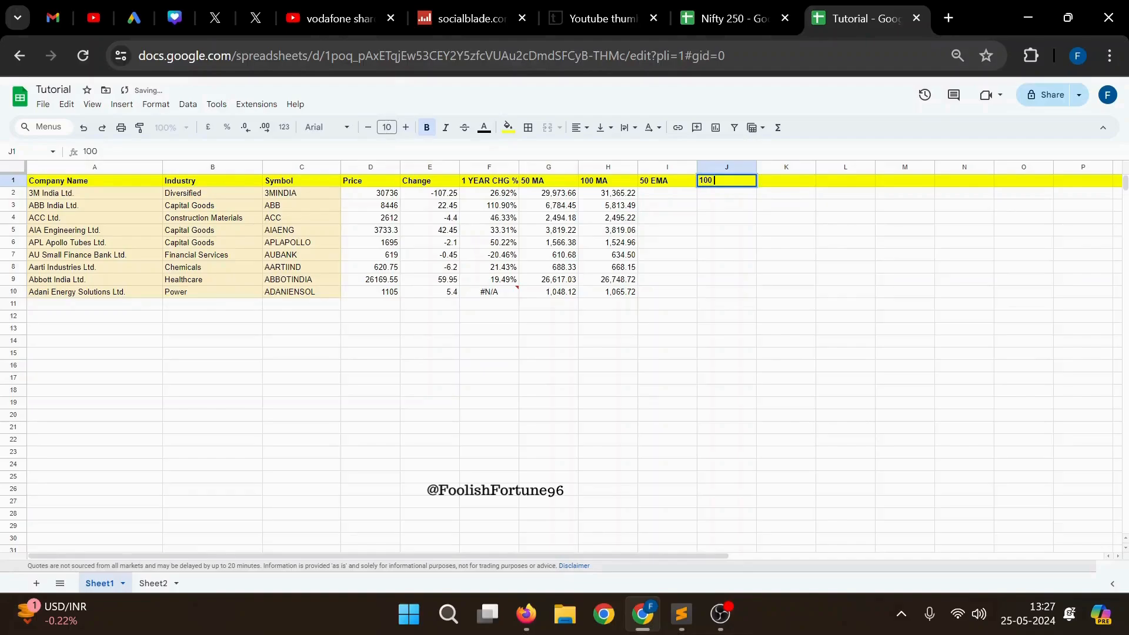
pyautogui.write(' EMA')
pyautogui.click(700, 219)
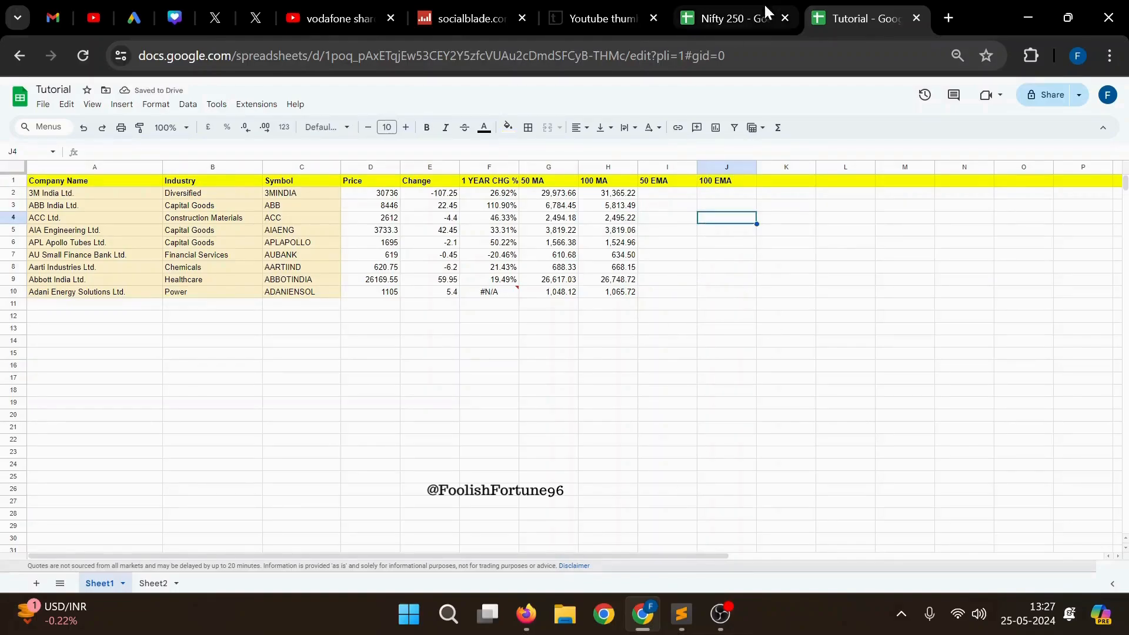
# - Examine how the 50 EMA and 100 EMA cells reference EMA DATA on the main sheet of the Nifty 250 spreadsheet
pyautogui.click(744, 7)
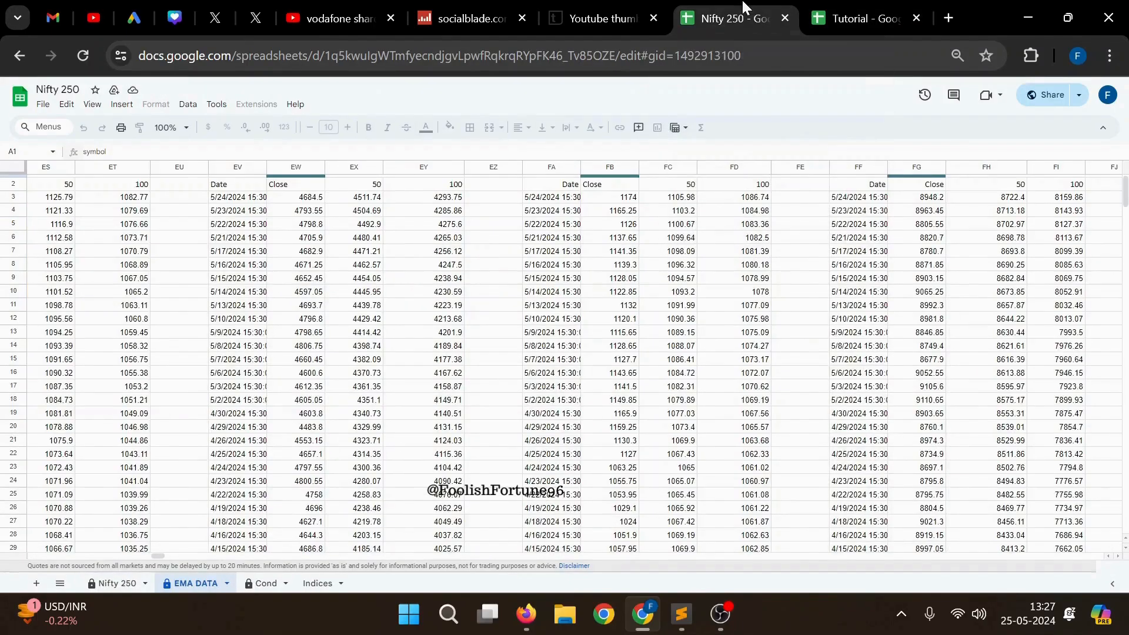
pyautogui.click(111, 583)
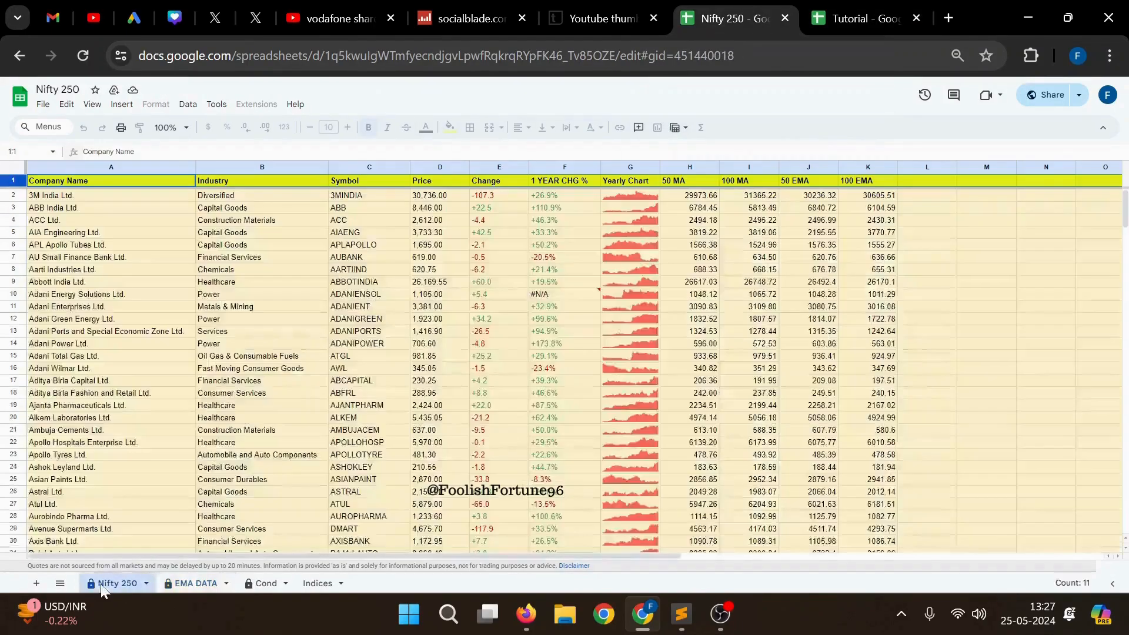
pyautogui.click(792, 196)
pyautogui.click(864, 199)
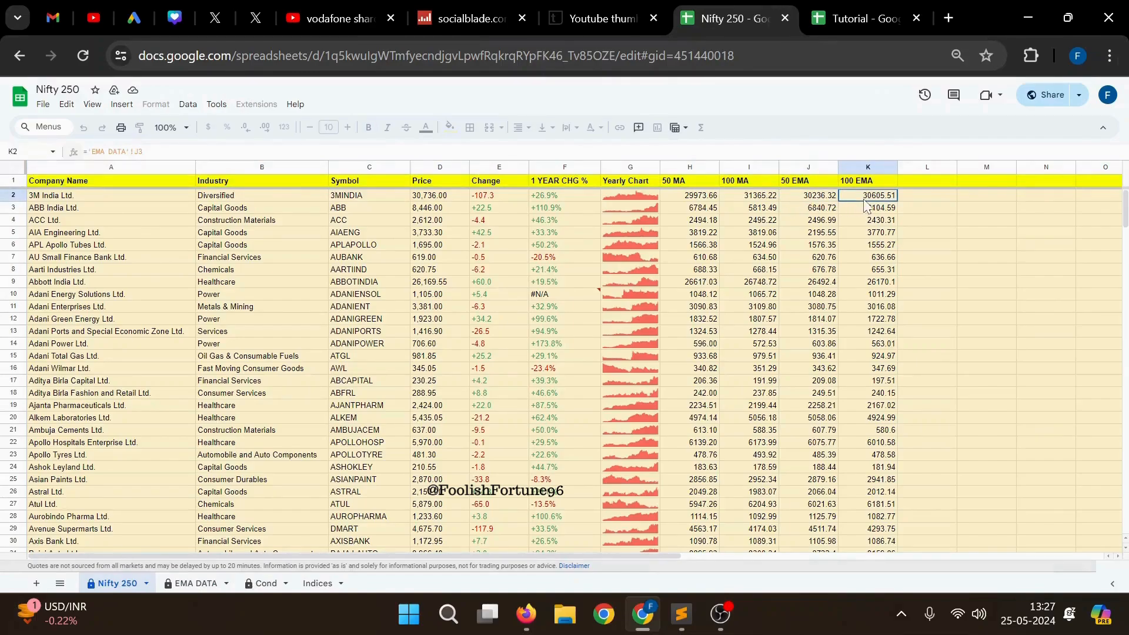
pyautogui.click(815, 208)
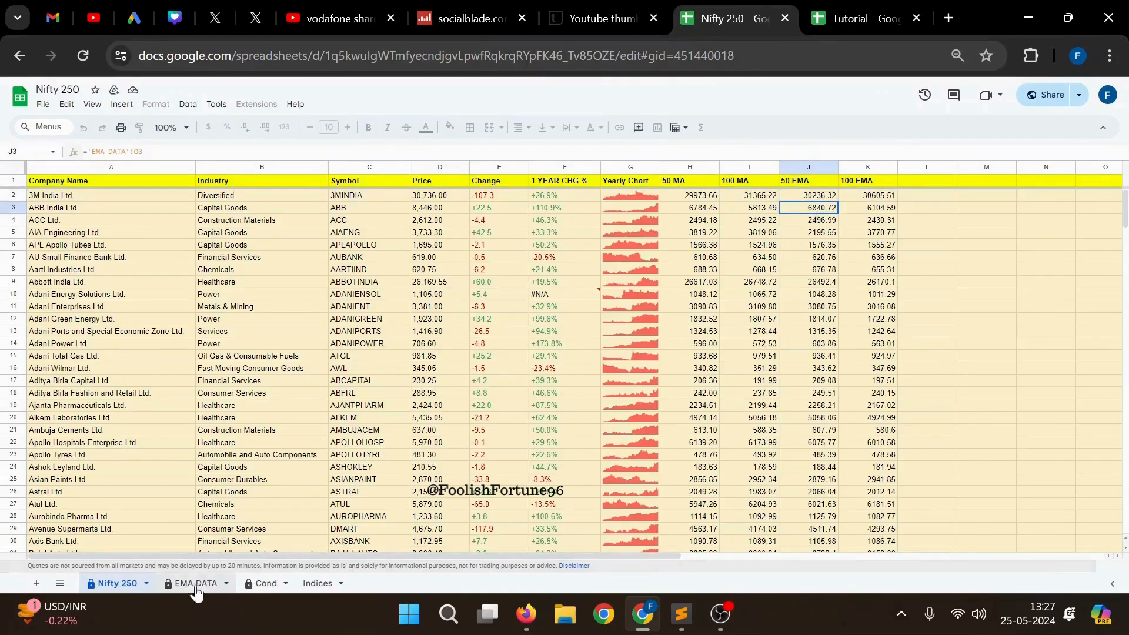
pyautogui.click(822, 233)
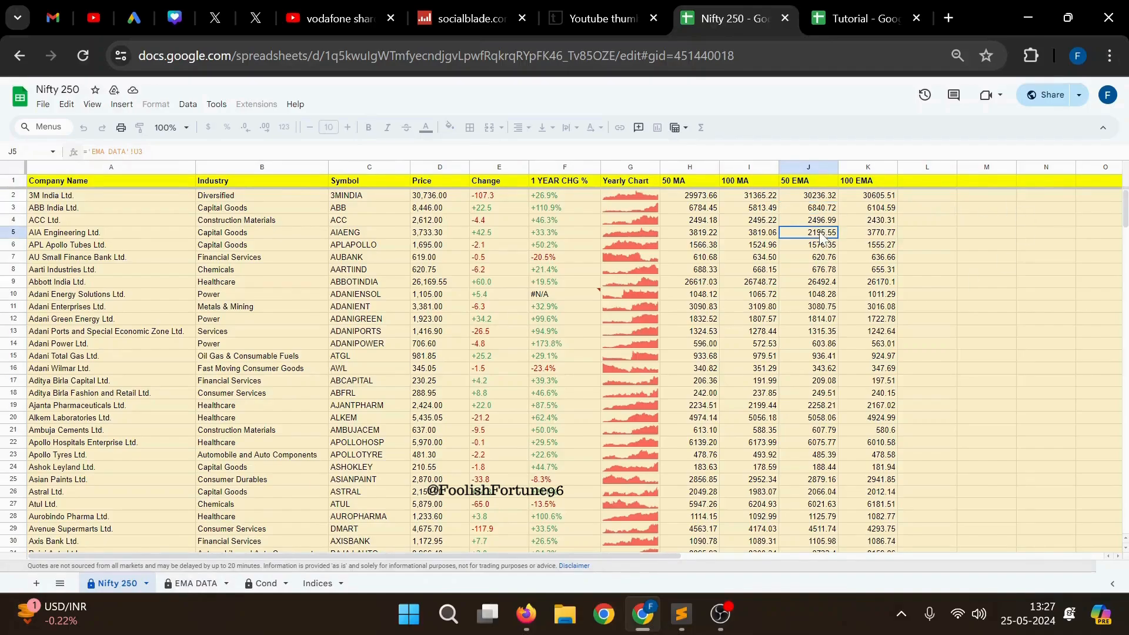
pyautogui.click(904, 231)
pyautogui.click(838, 222)
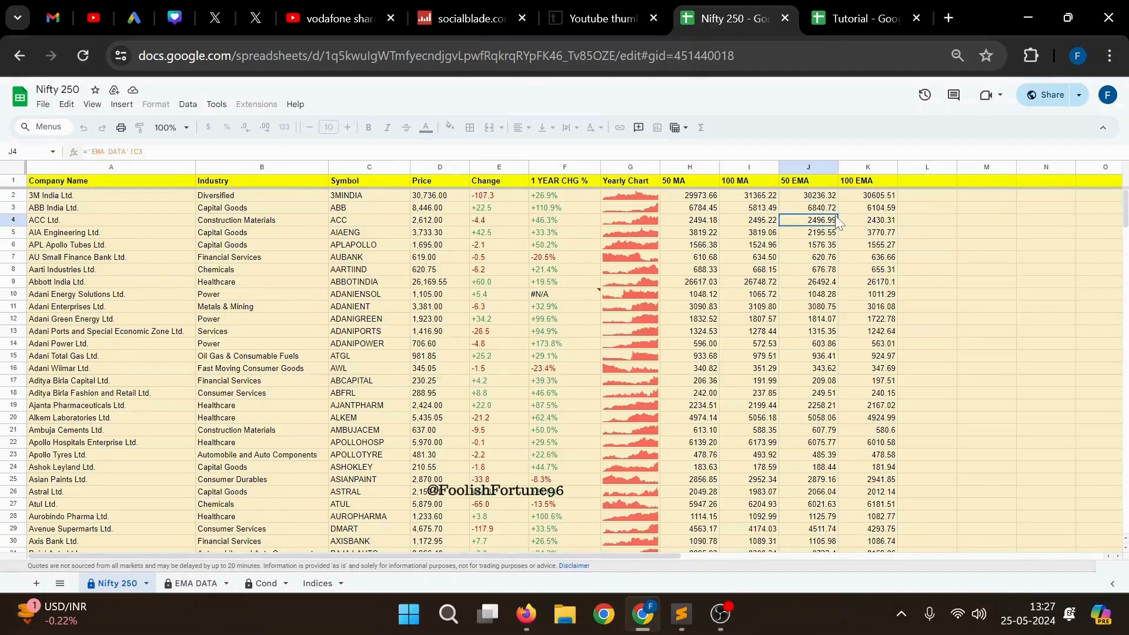
# - Back in the Tutorial spreadsheet, check the 3MINDIA 50 EMA cell on Sheet2 and write ='Sheet2!'c3 in I2 of Sheet1
pyautogui.click(880, 8)
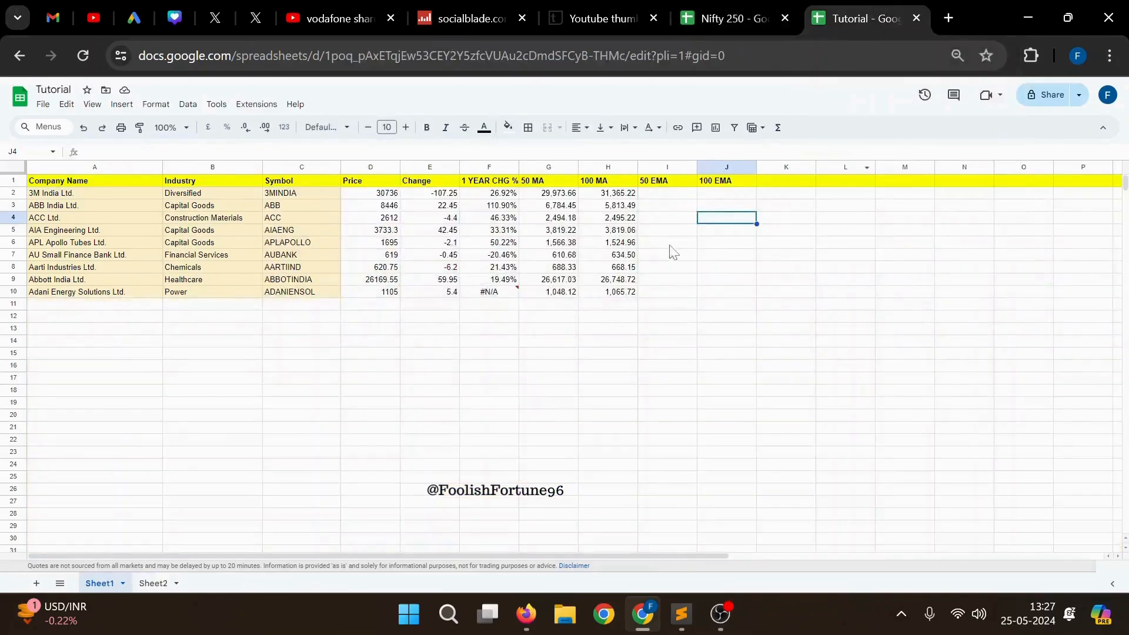
pyautogui.click(657, 194)
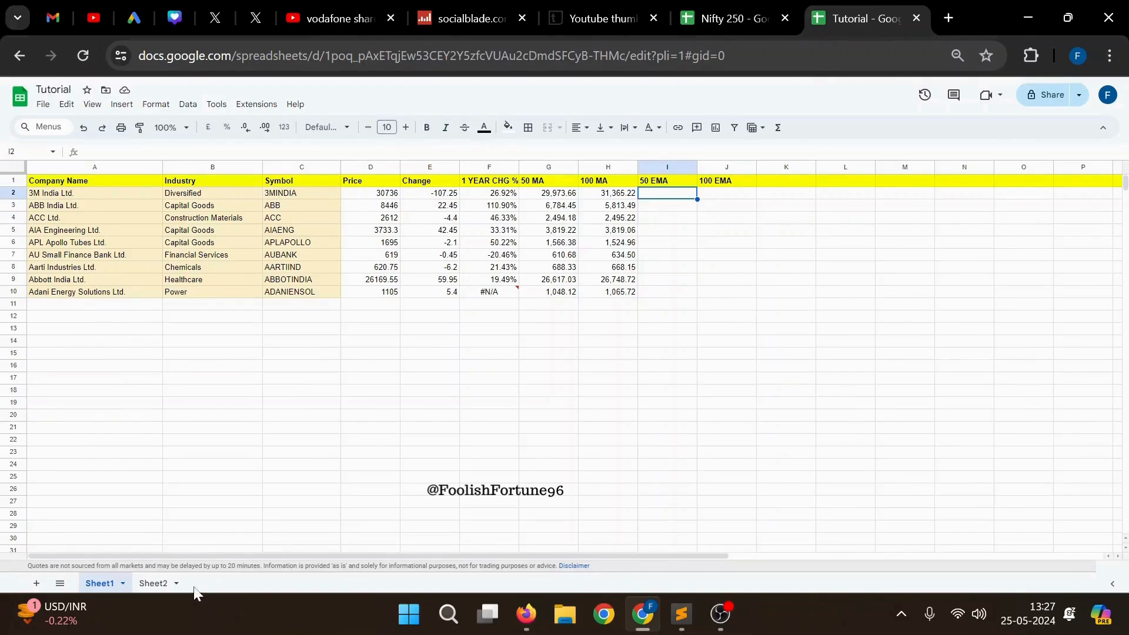
pyautogui.click(154, 584)
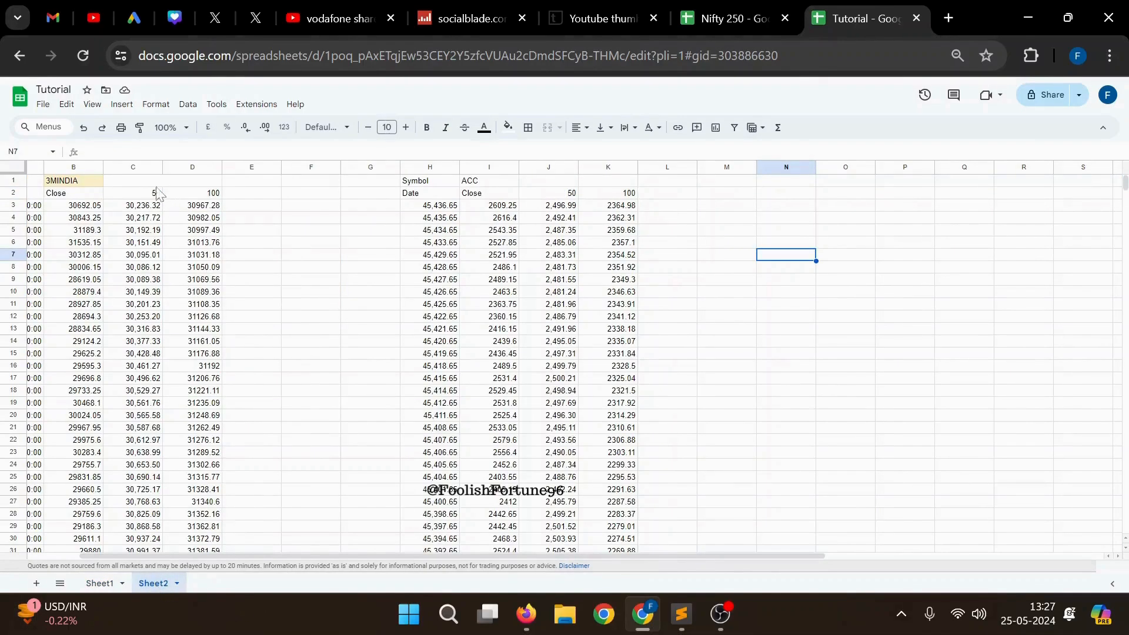
pyautogui.click(146, 209)
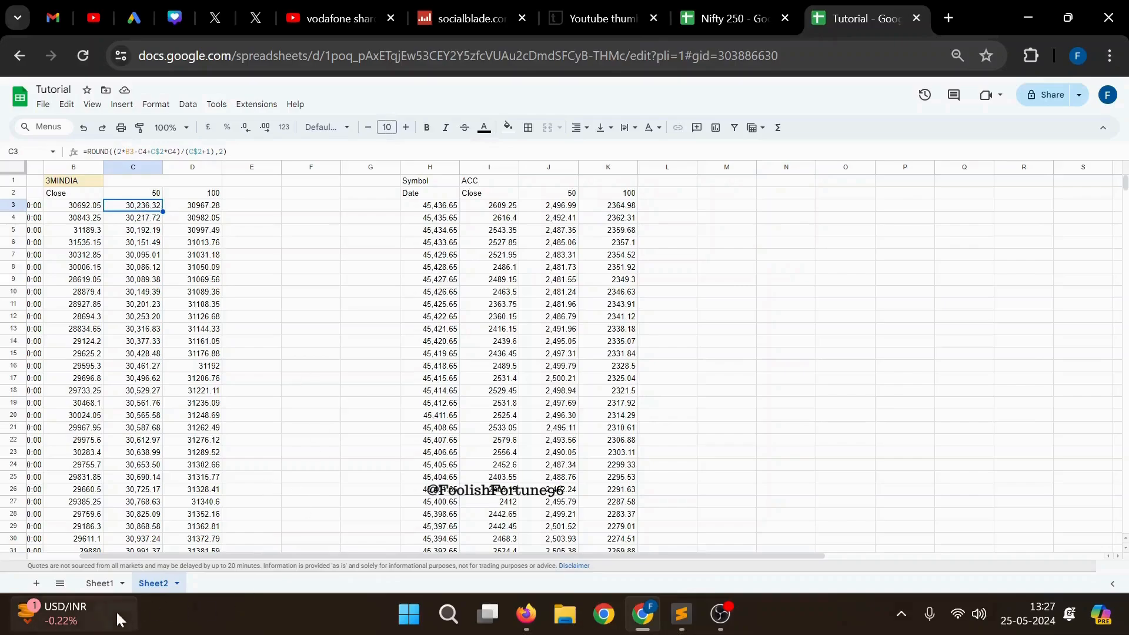
pyautogui.click(98, 583)
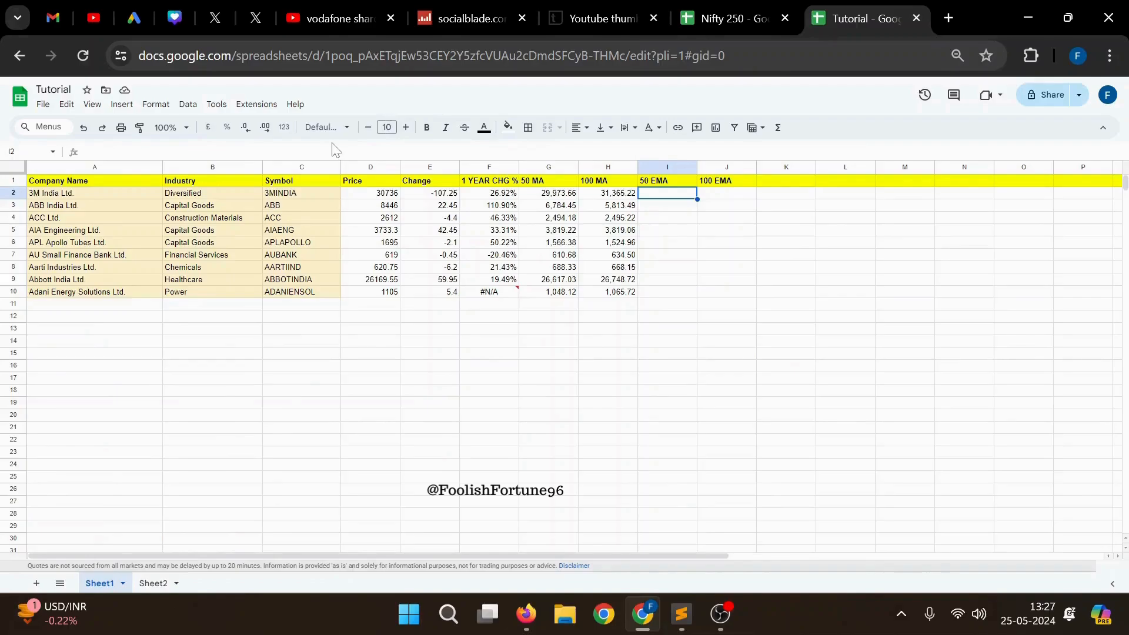
pyautogui.click(317, 152)
pyautogui.write("='Sheet2!'c3")
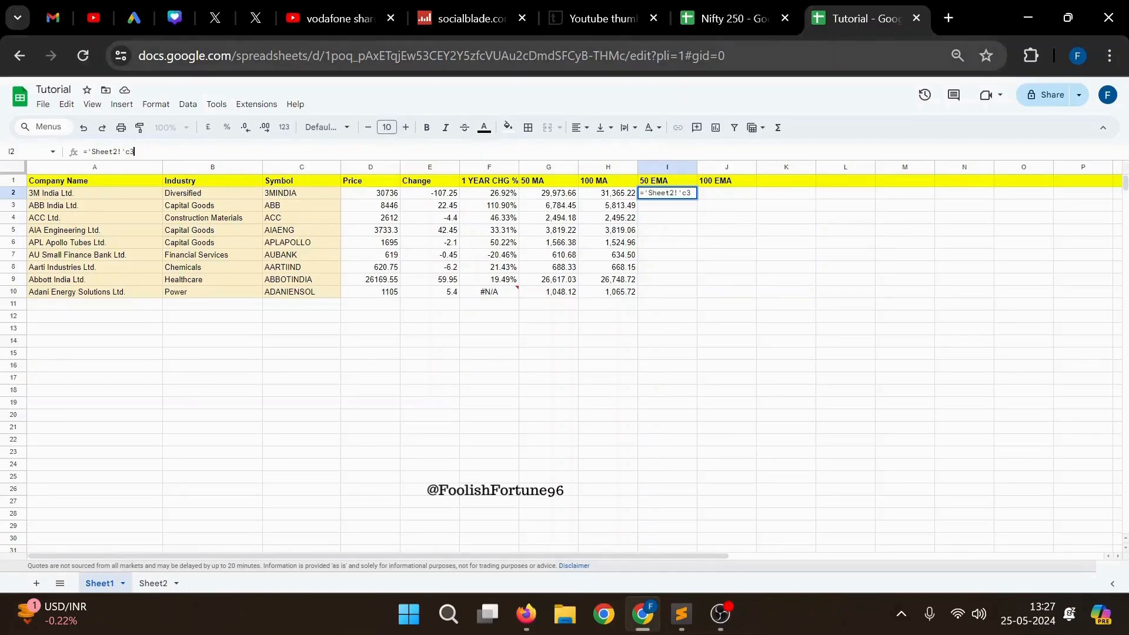
# - Compare the reference syntax with the Nifty 250 spreadsheet and correct the I2 formula to ='Sheet2'!c3
pyautogui.click(714, 17)
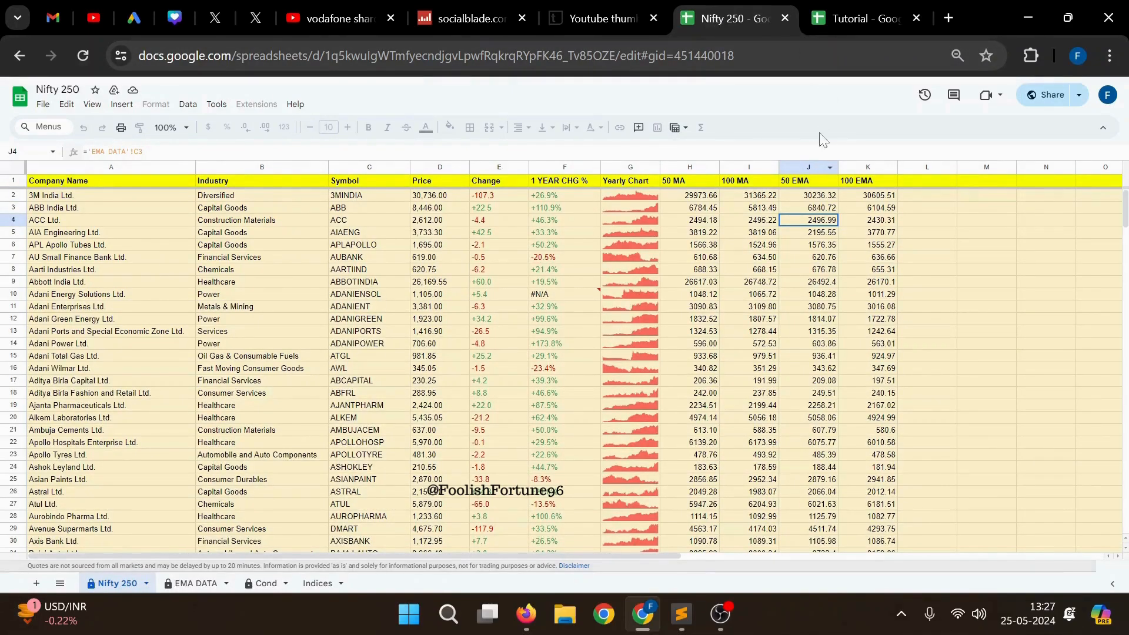
pyautogui.click(869, 5)
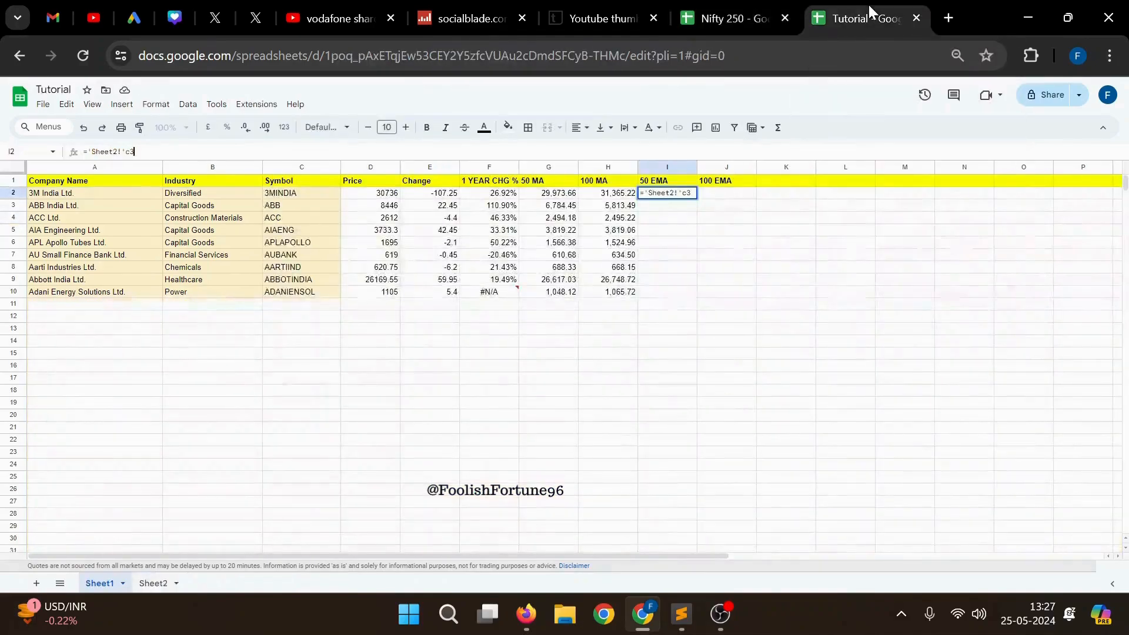
pyautogui.click(182, 151)
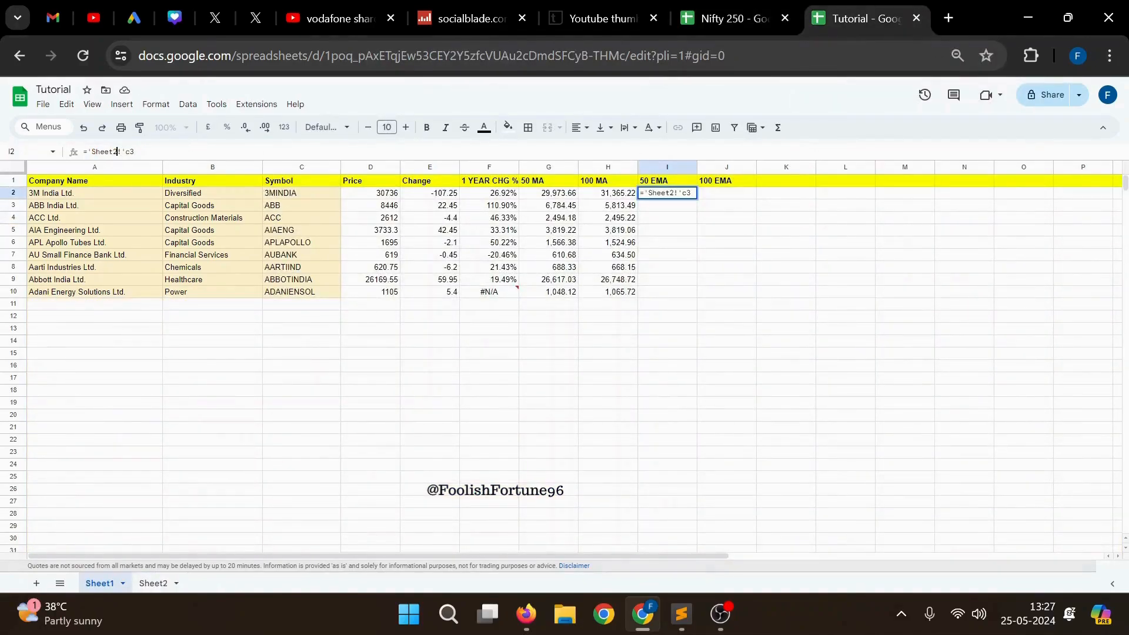
pyautogui.press('BackSpace')
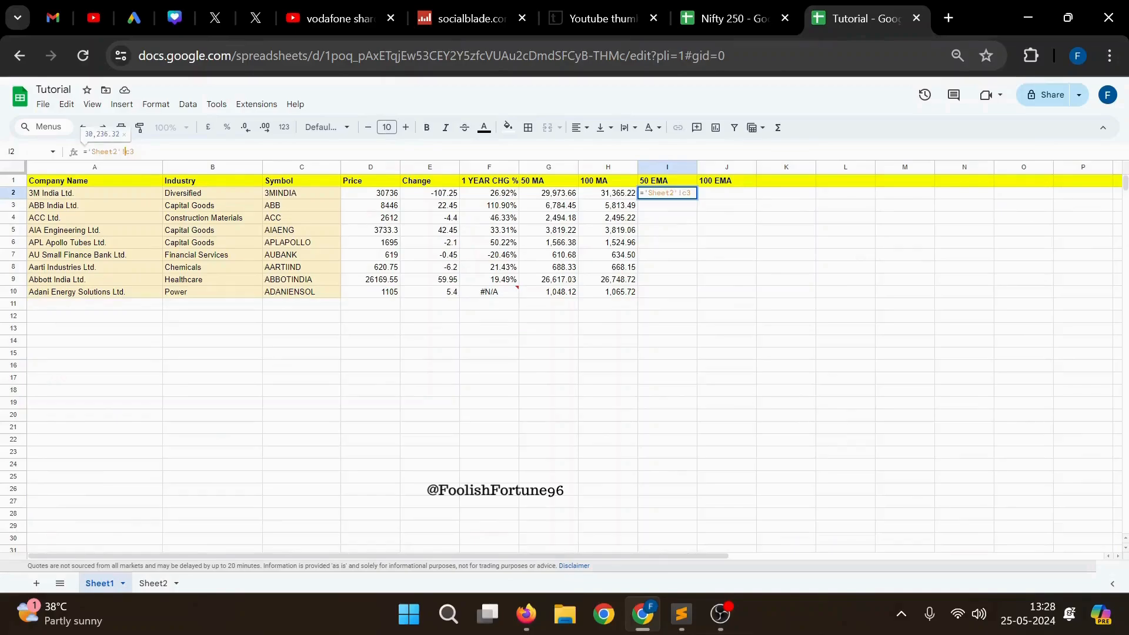
pyautogui.click(670, 230)
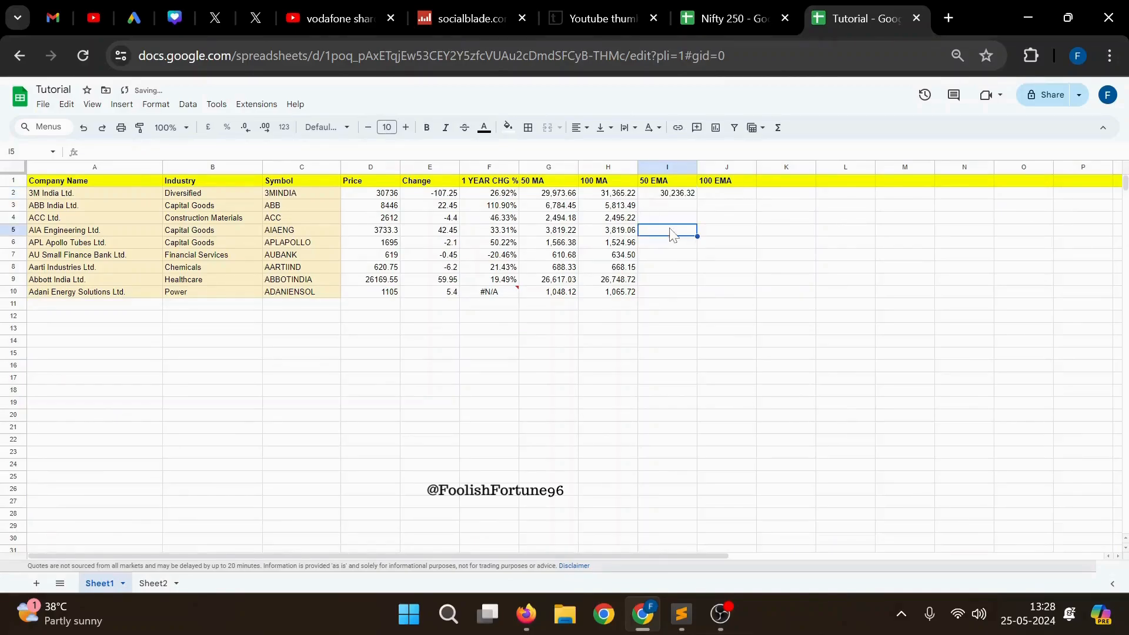
# - Fill the I2 formula across into J2 for the 100 EMA of 3M India
pyautogui.click(676, 198)
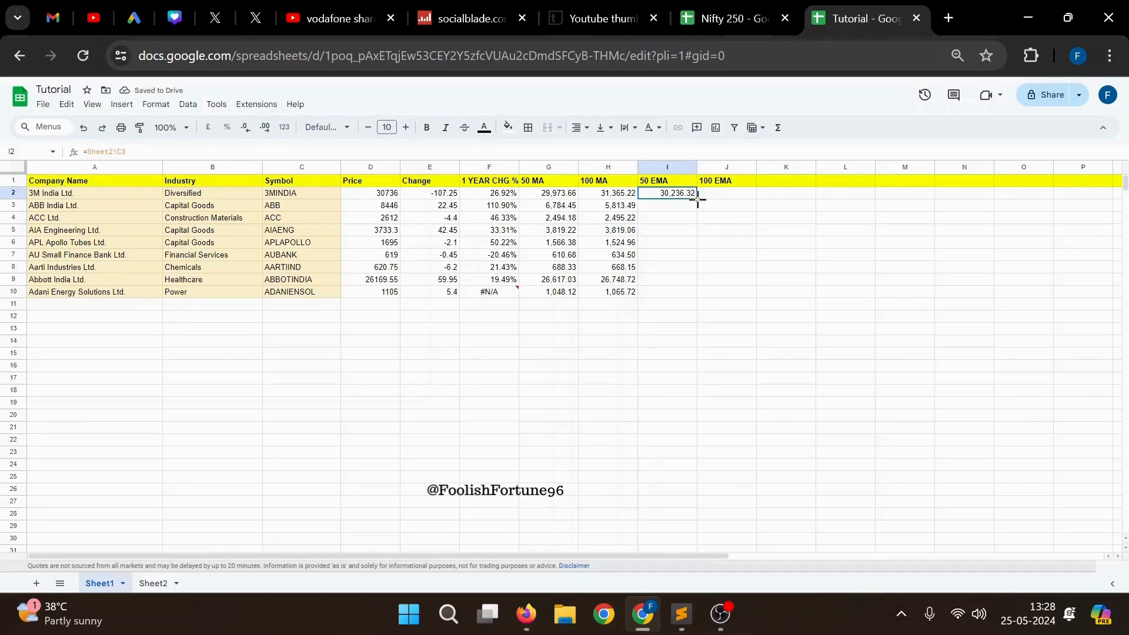
pyautogui.moveTo(697, 200); pyautogui.dragTo(724, 201)
pyautogui.click(724, 201)
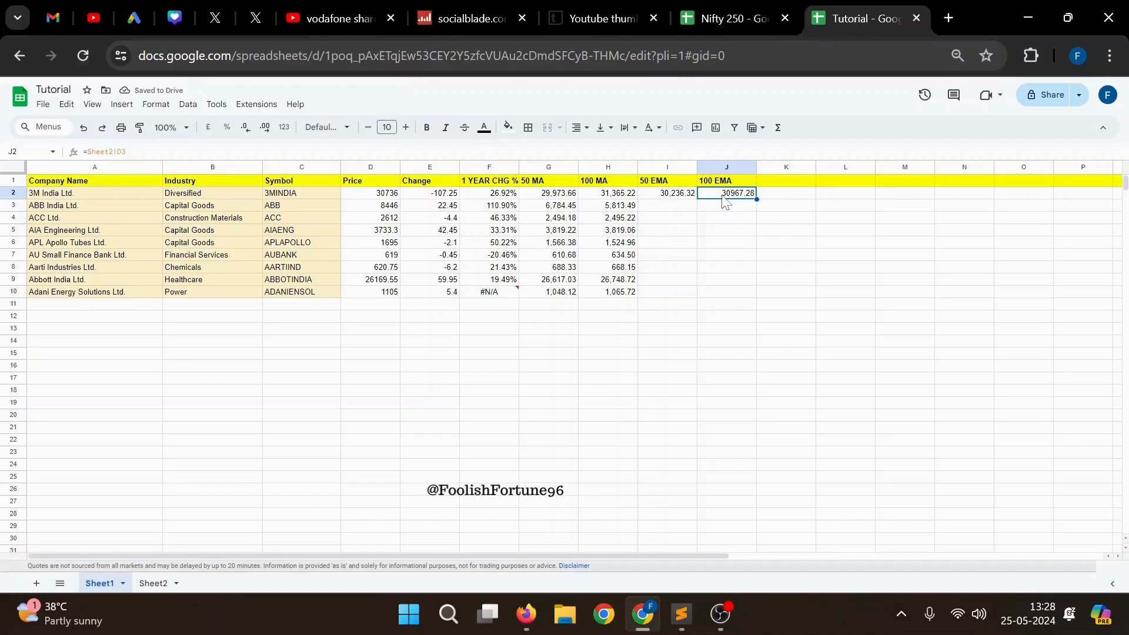
pyautogui.click(153, 583)
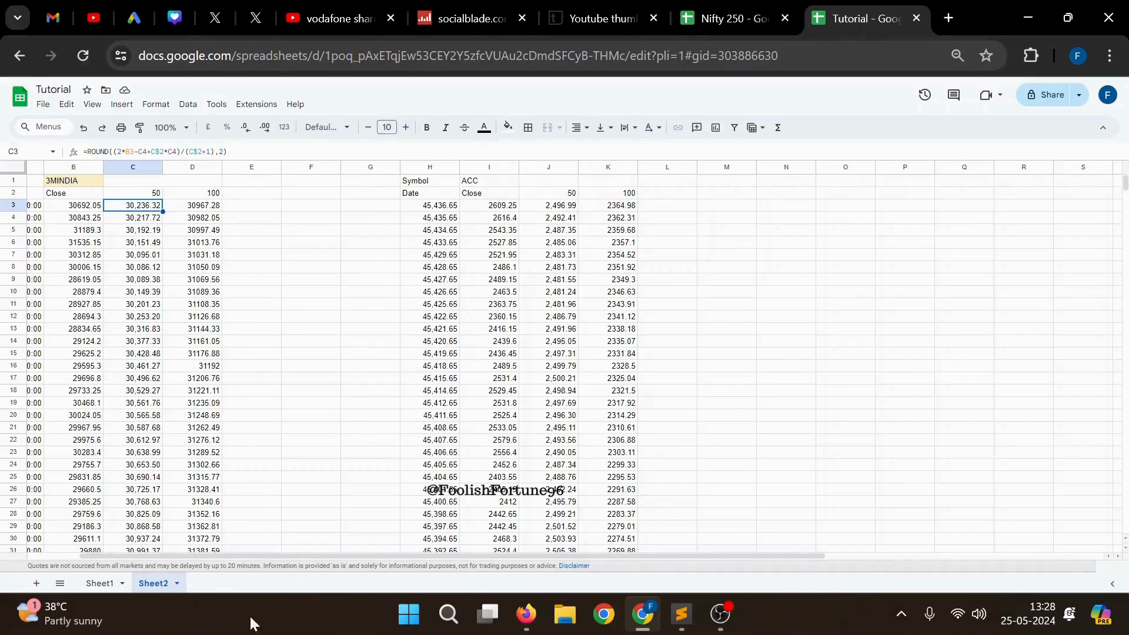
pyautogui.click(94, 583)
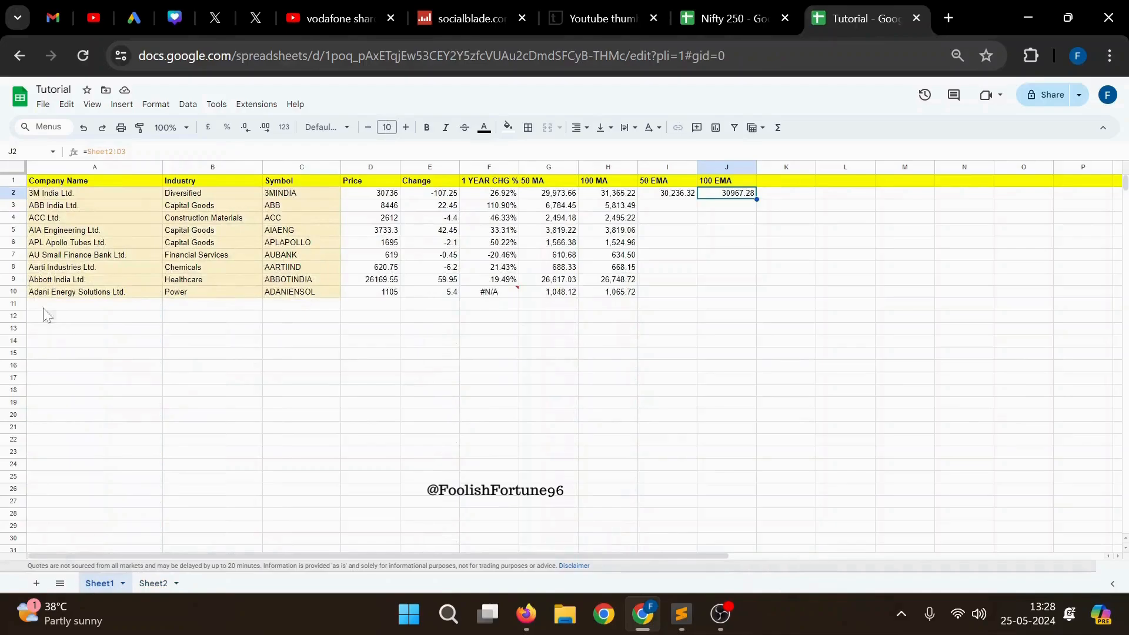
pyautogui.click(657, 222)
pyautogui.write('0.17')
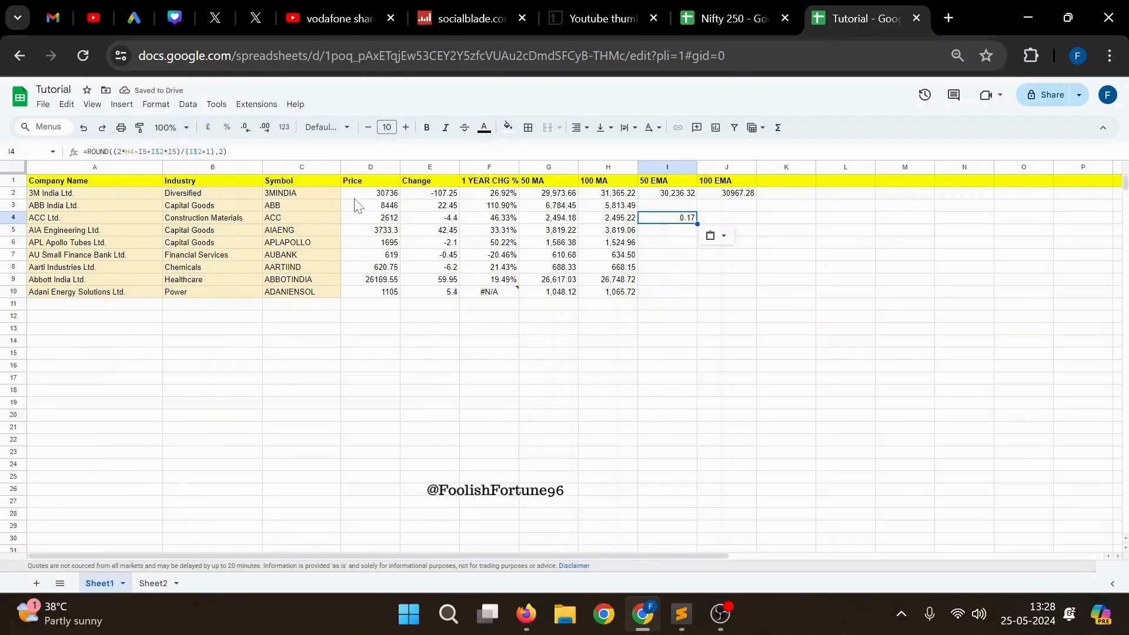
pyautogui.hotkey('ctrl', 'z')
# - Copy the I2 formula into I4 for ACC Ltd. and change its reference to Sheet2!j3
pyautogui.click(649, 195)
pyautogui.hotkey('ctrl', 'c')
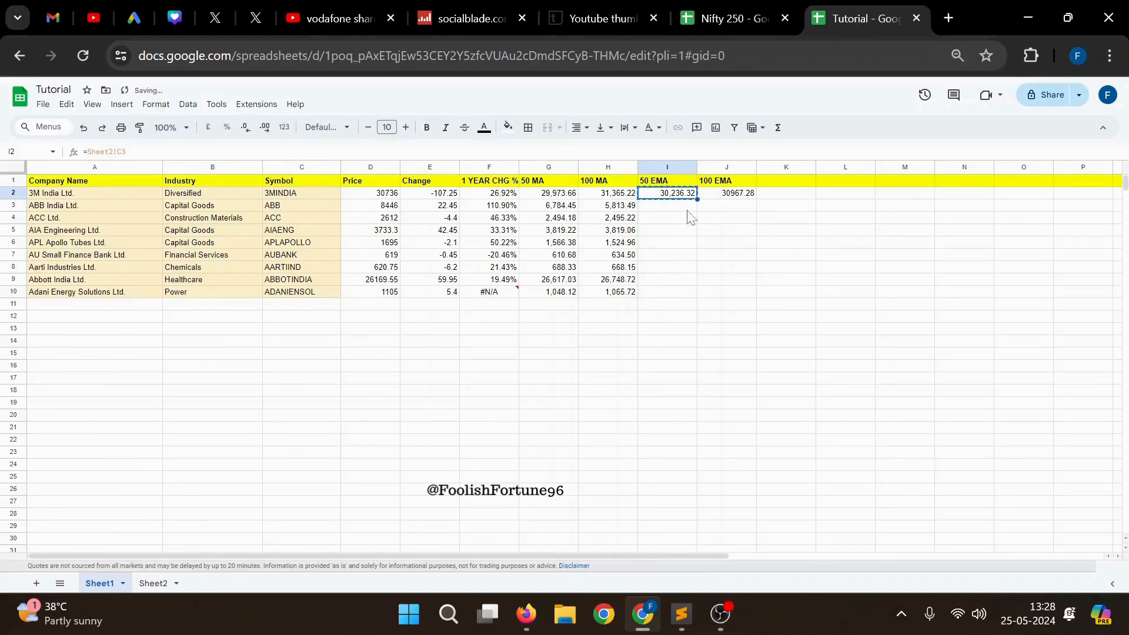
pyautogui.click(669, 223)
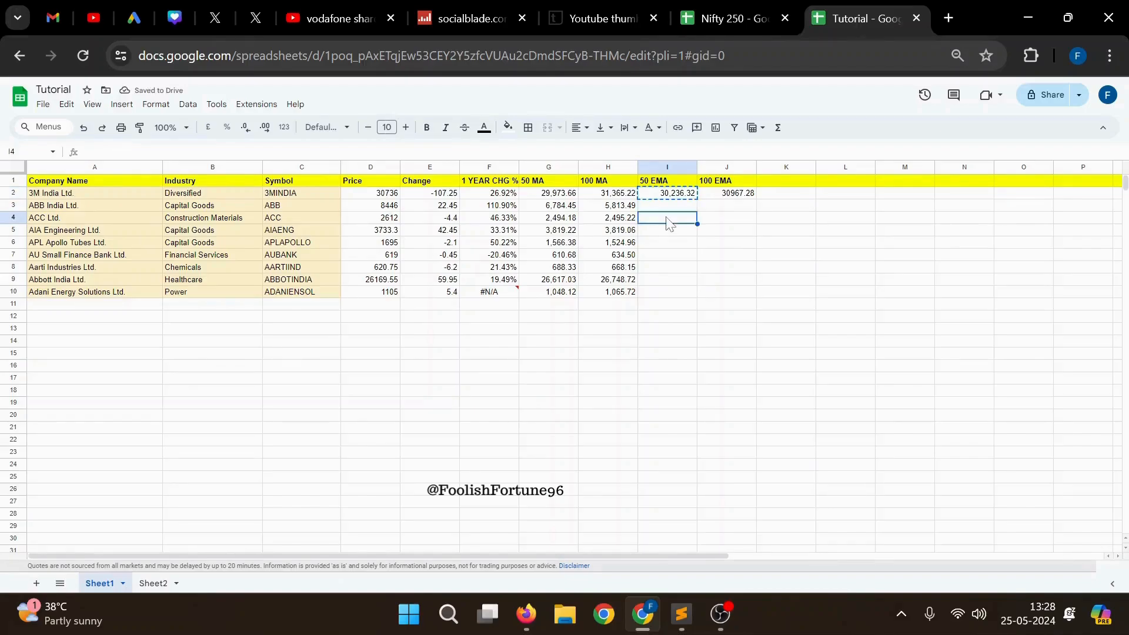
pyautogui.hotkey('ctrl', 'v')
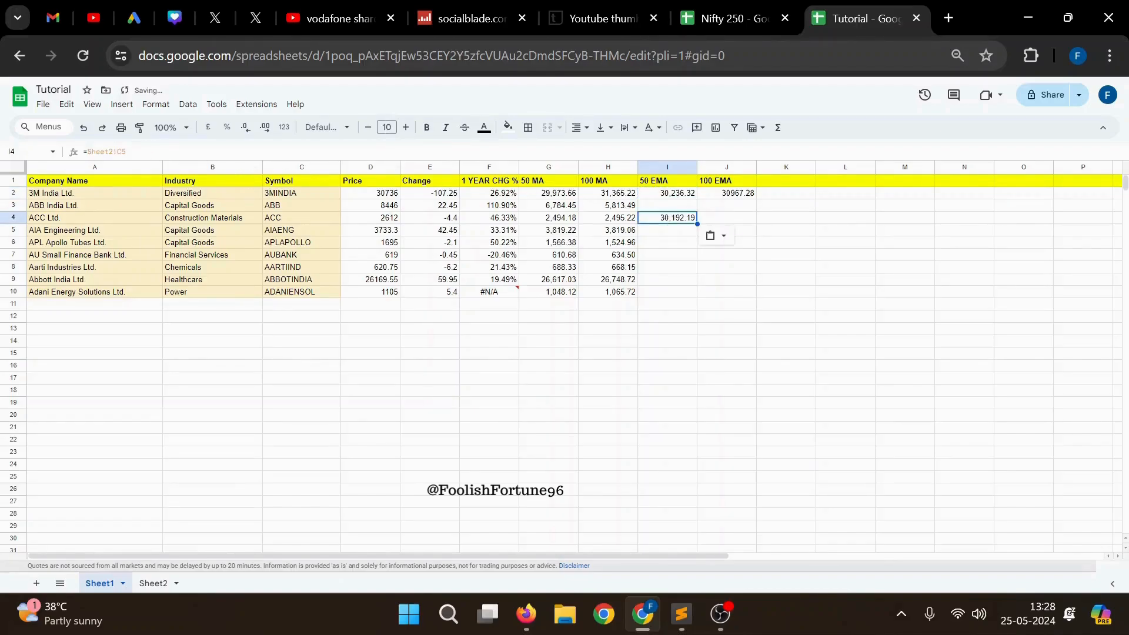
pyautogui.click(120, 152)
pyautogui.press('BackSpace')
pyautogui.write('j3')
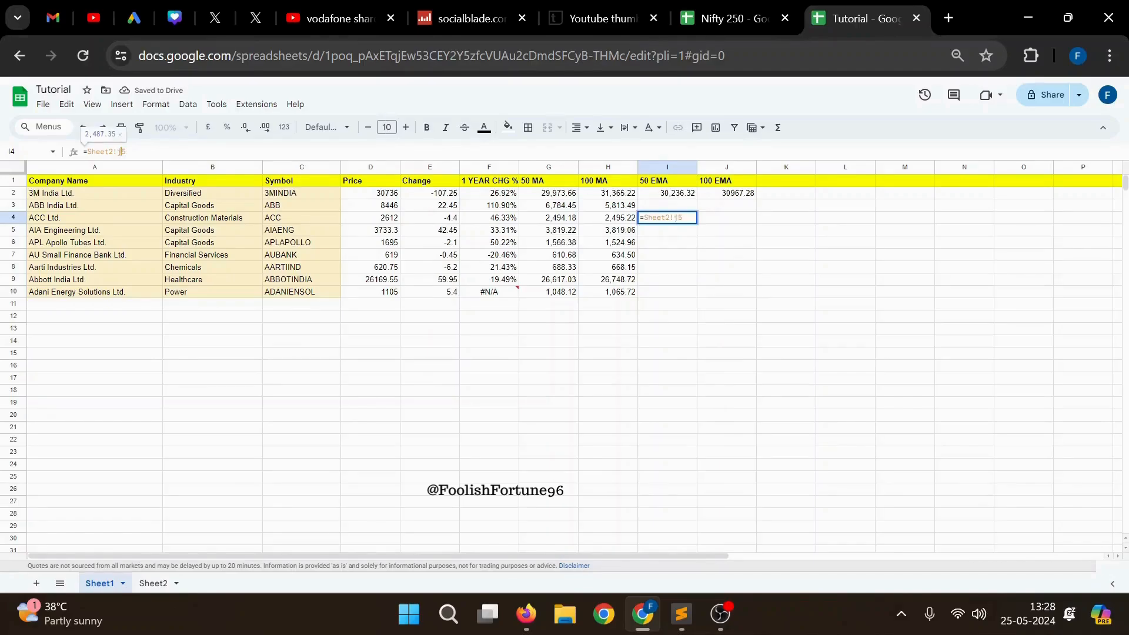
pyautogui.click(717, 230)
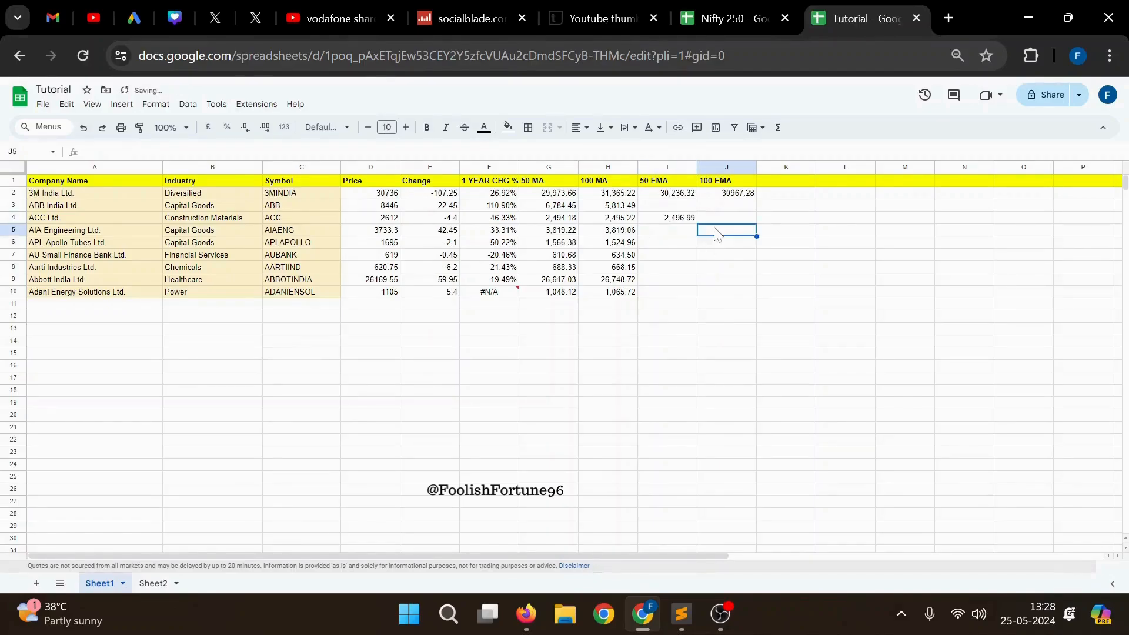
pyautogui.click(682, 222)
pyautogui.moveTo(682, 222); pyautogui.dragTo(709, 229)
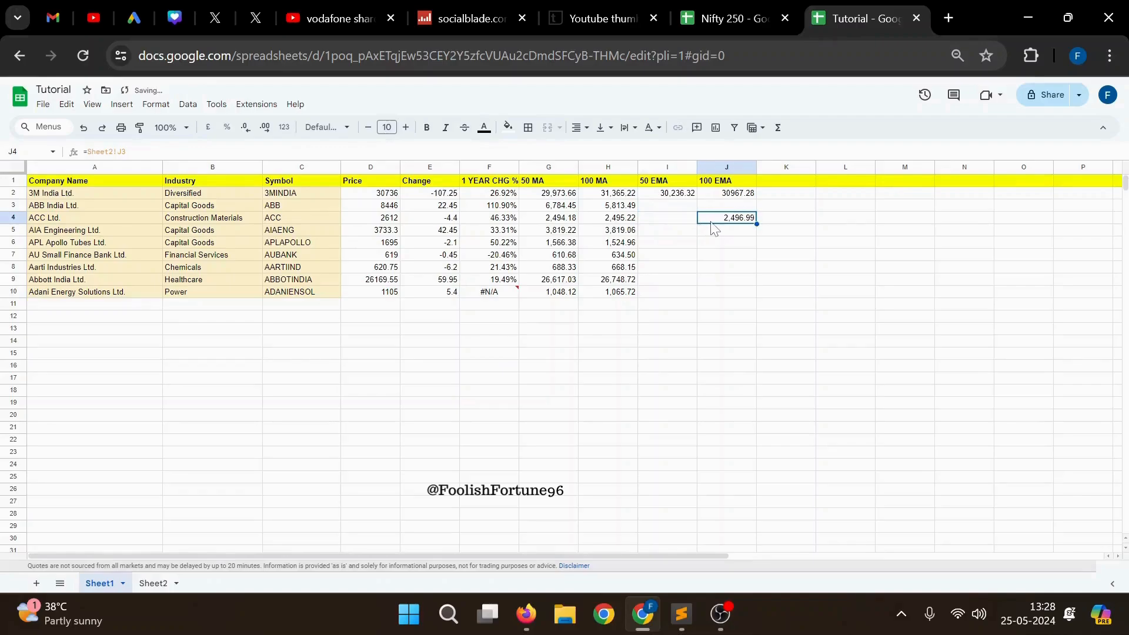
pyautogui.hotkey('ctrl', 'z')
# - Fill the ACC Ltd. 50 EMA formula from I4 across into J4 for the 100 EMA
pyautogui.click(685, 222)
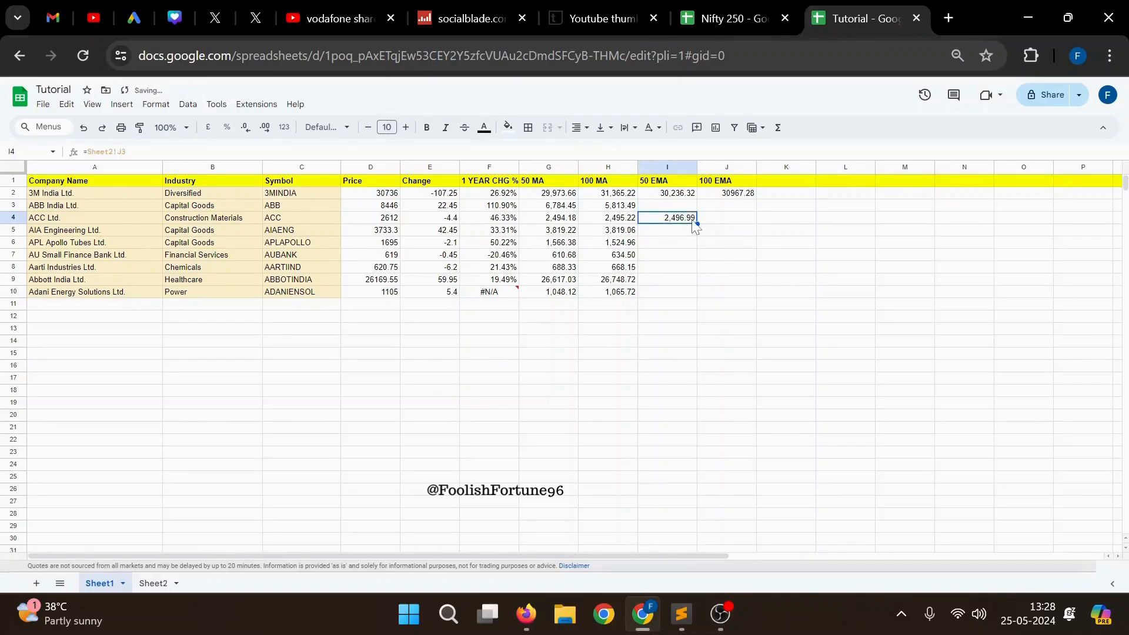
pyautogui.moveTo(697, 222); pyautogui.dragTo(711, 223)
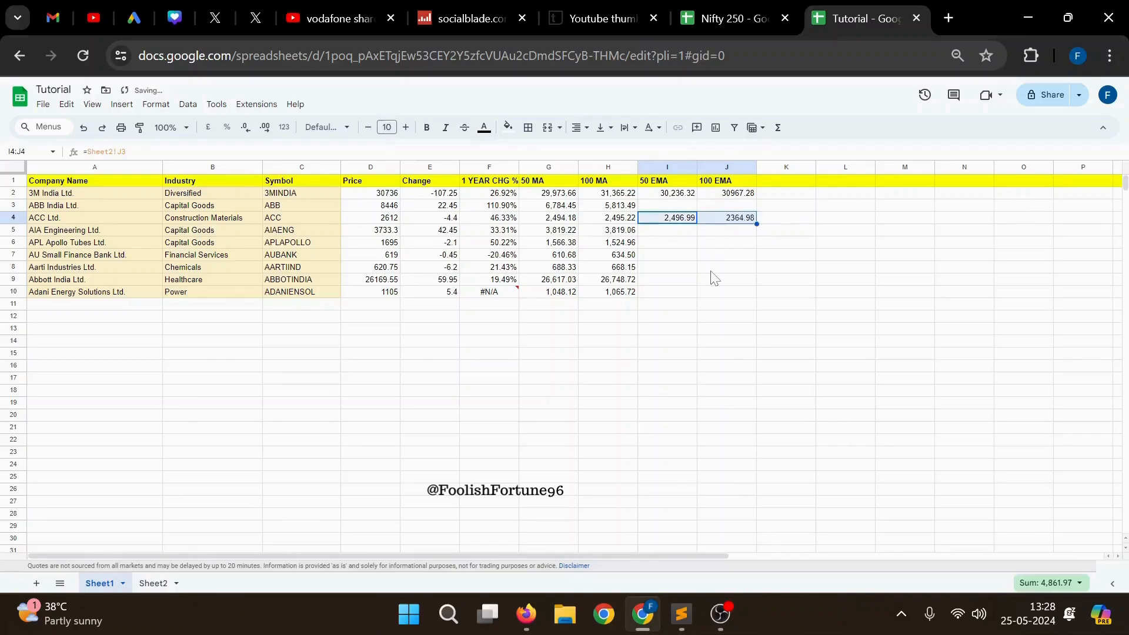
pyautogui.click(712, 274)
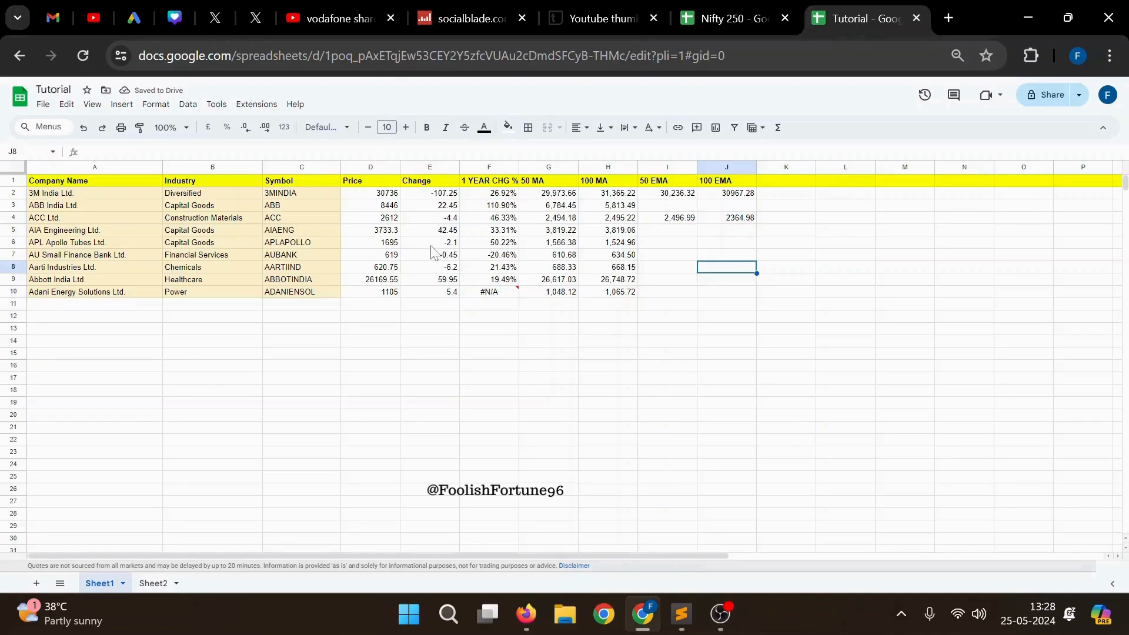
# - Copy the colour format [color50]+#,##0.0;[red]-#,##0.0;- from the EMA Formula notes in Sublime Text and return to the Tutorial spreadsheet
pyautogui.click(380, 197)
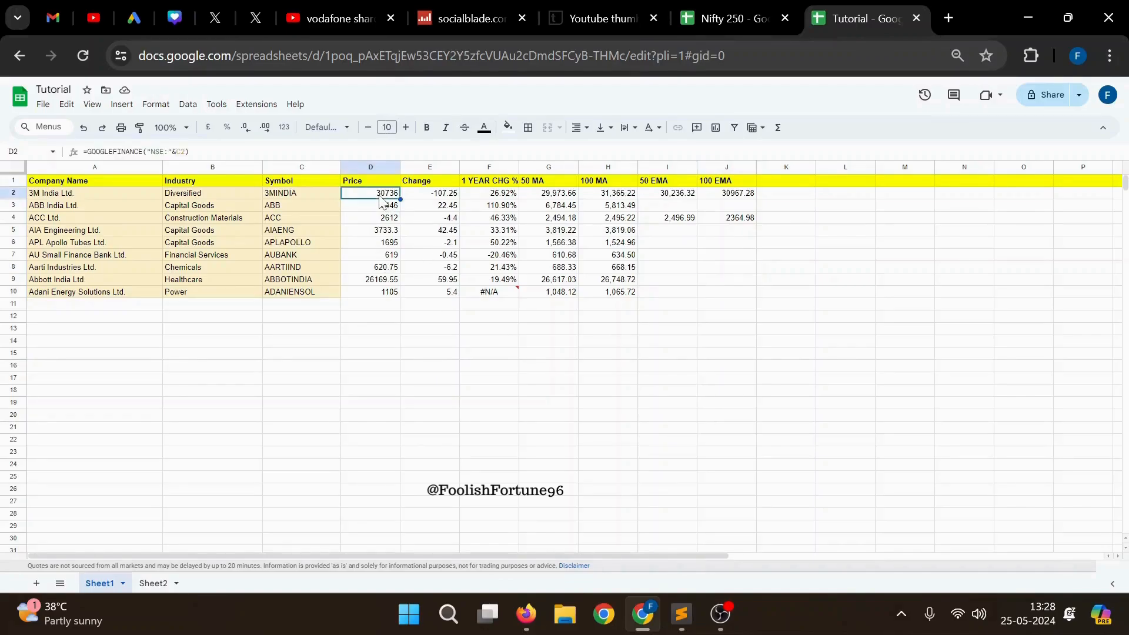
pyautogui.click(445, 197)
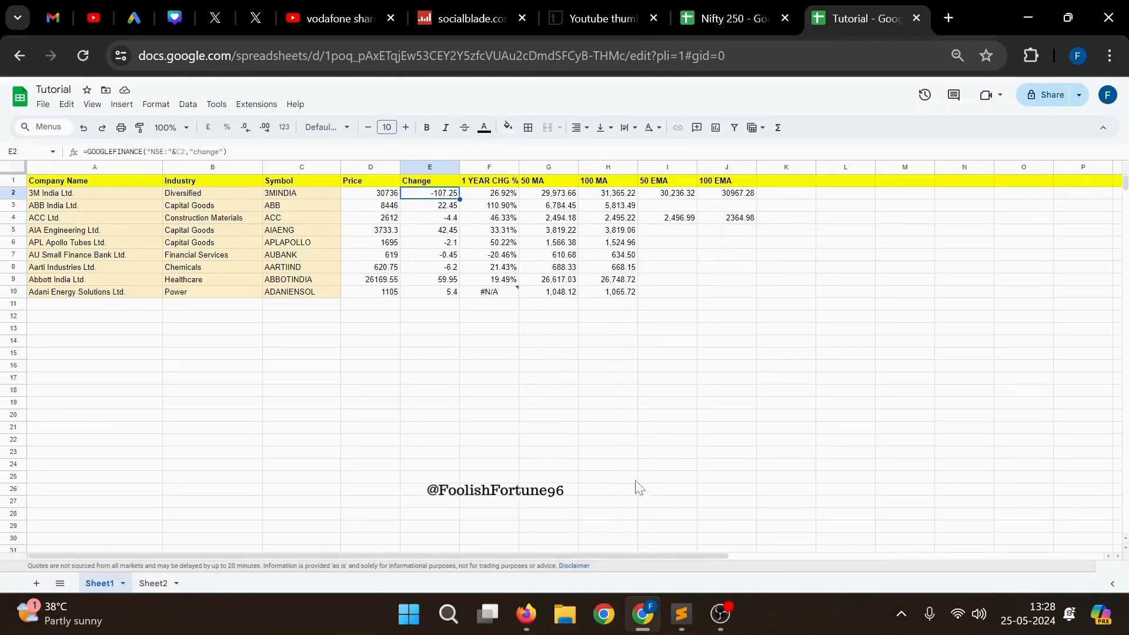
pyautogui.click(682, 623)
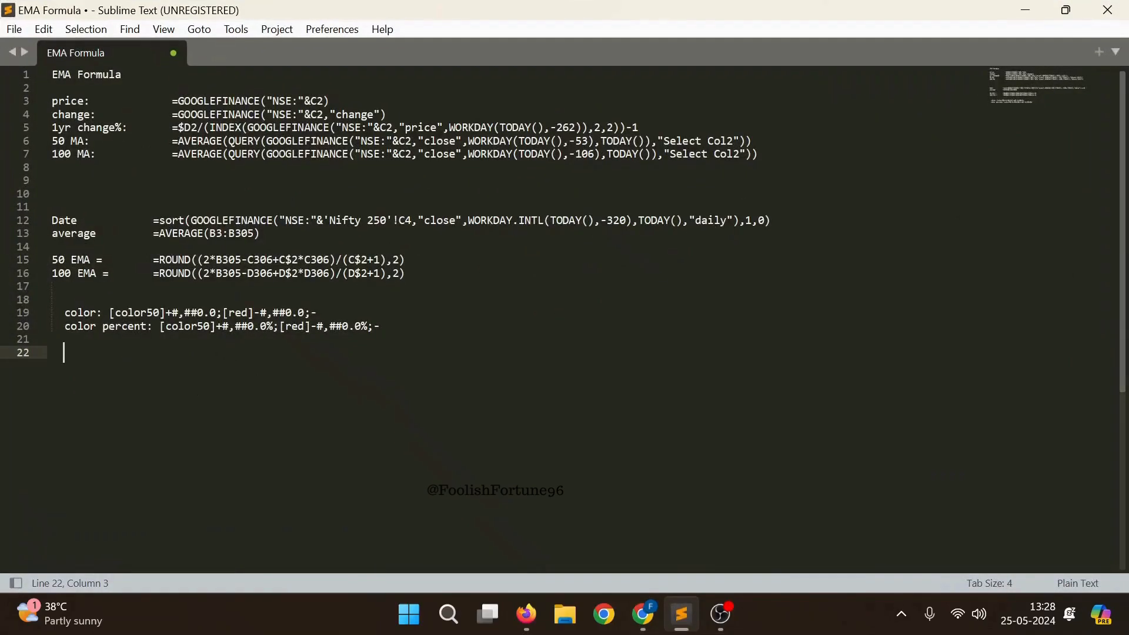
pyautogui.moveTo(316, 312); pyautogui.dragTo(108, 312)
pyautogui.hotkey('ctrl', 'c')
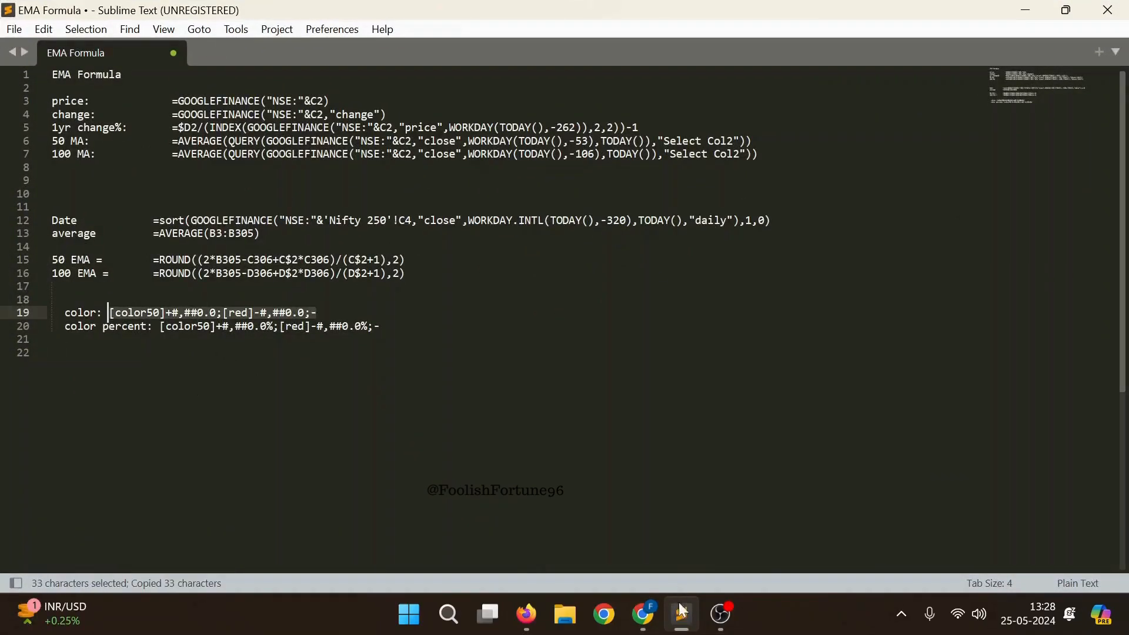
pyautogui.click(643, 615)
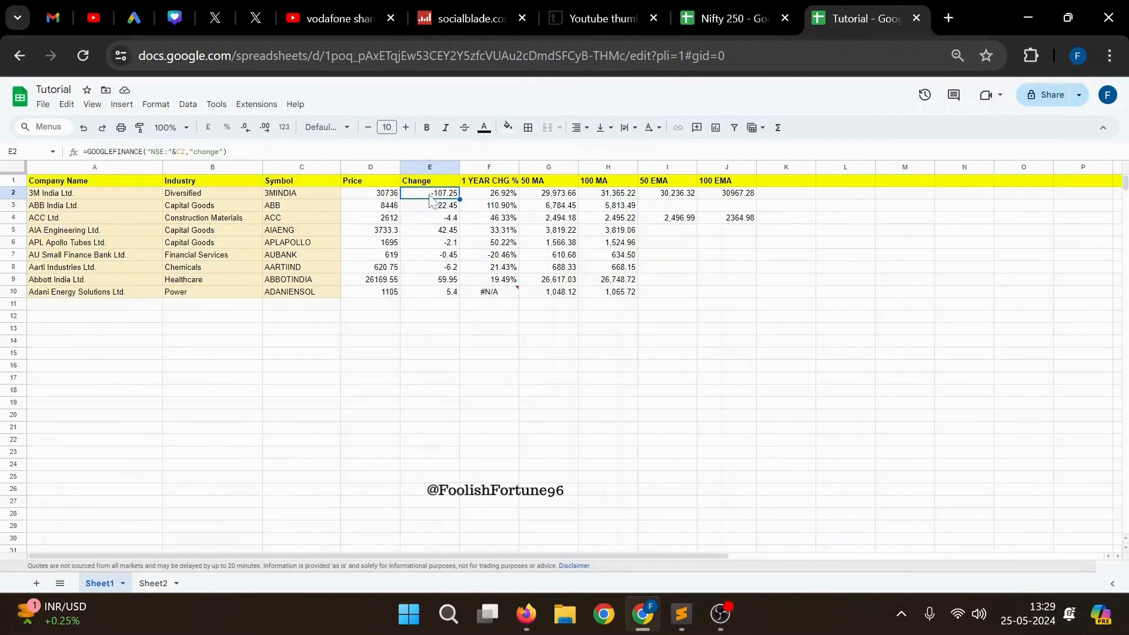
# - Apply the custom number format [color50]+#,##0.0;[red]-#,##0.0;- to the Change values in E2:E10
pyautogui.moveTo(424, 197); pyautogui.dragTo(426, 294)
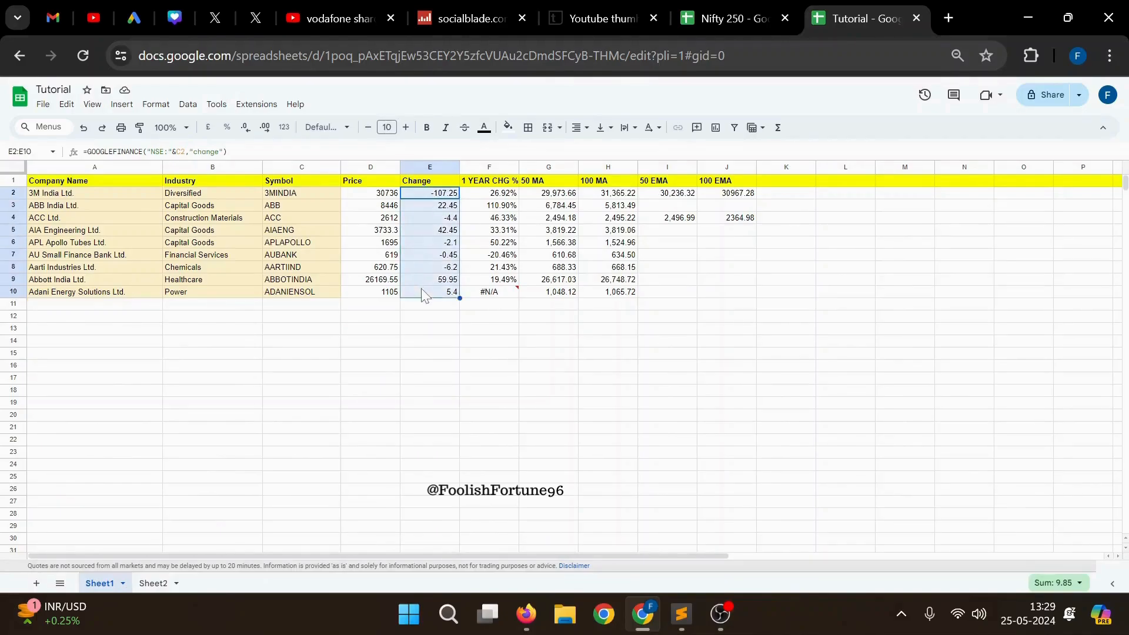
pyautogui.click(156, 104)
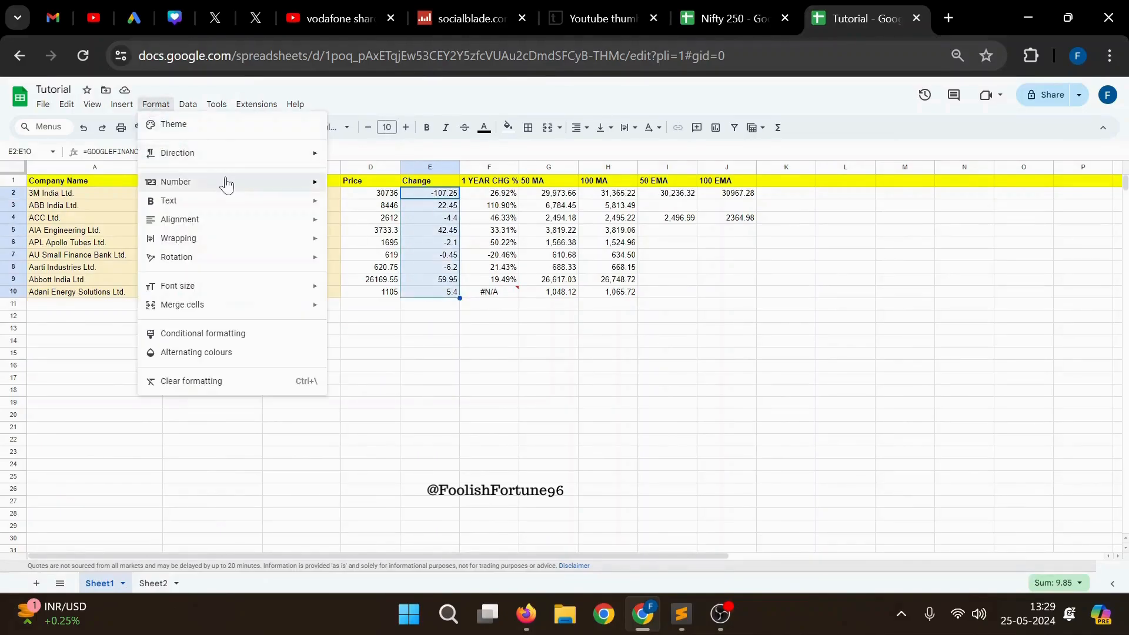
pyautogui.moveTo(226, 188)
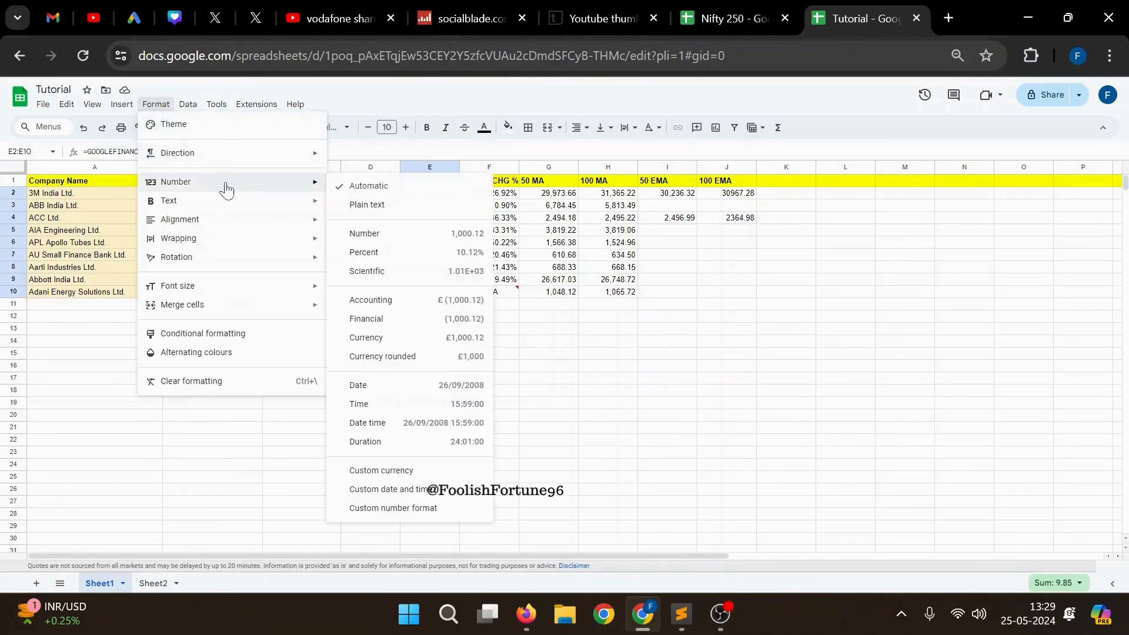
pyautogui.click(429, 509)
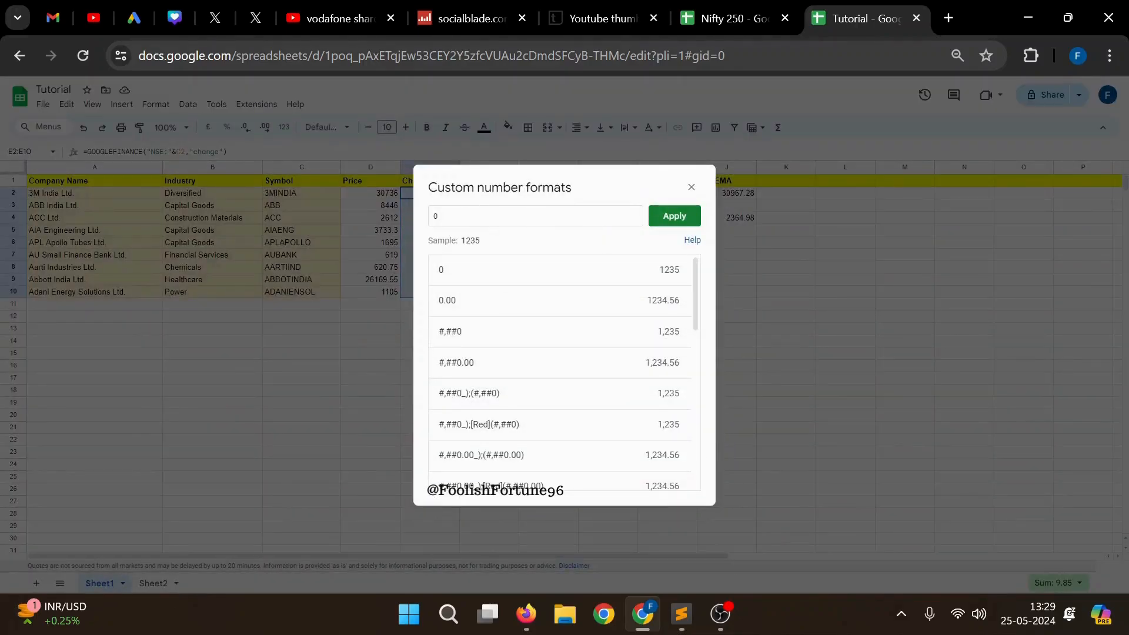
pyautogui.press('BackSpace')
pyautogui.hotkey('ctrl', 'v')
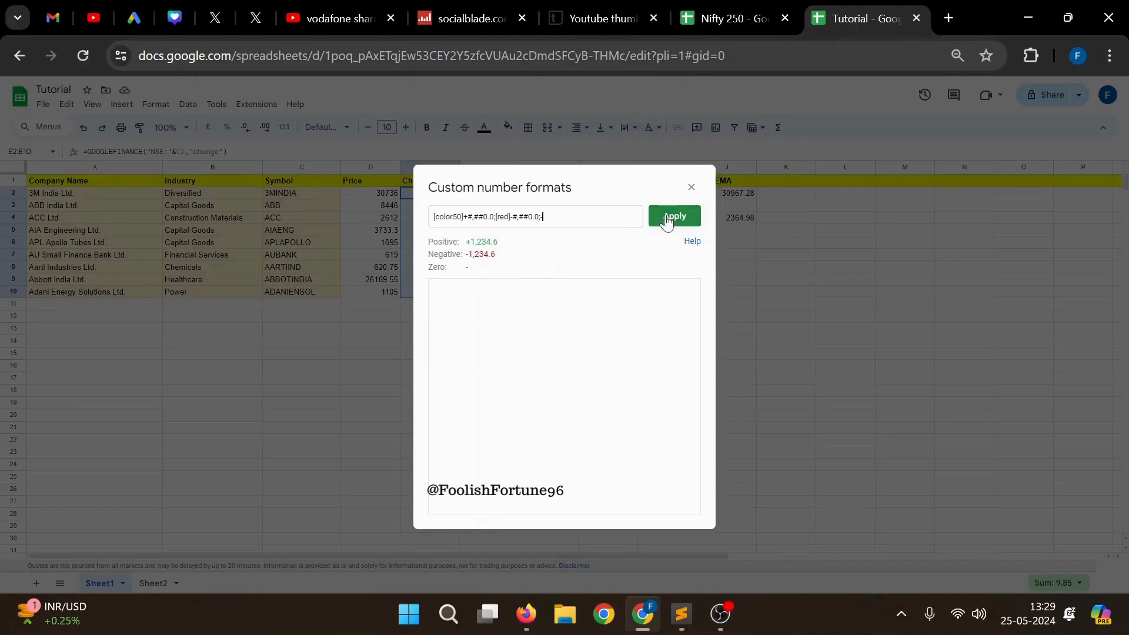
pyautogui.press('BackSpace')
pyautogui.click(661, 220)
pyautogui.click(505, 341)
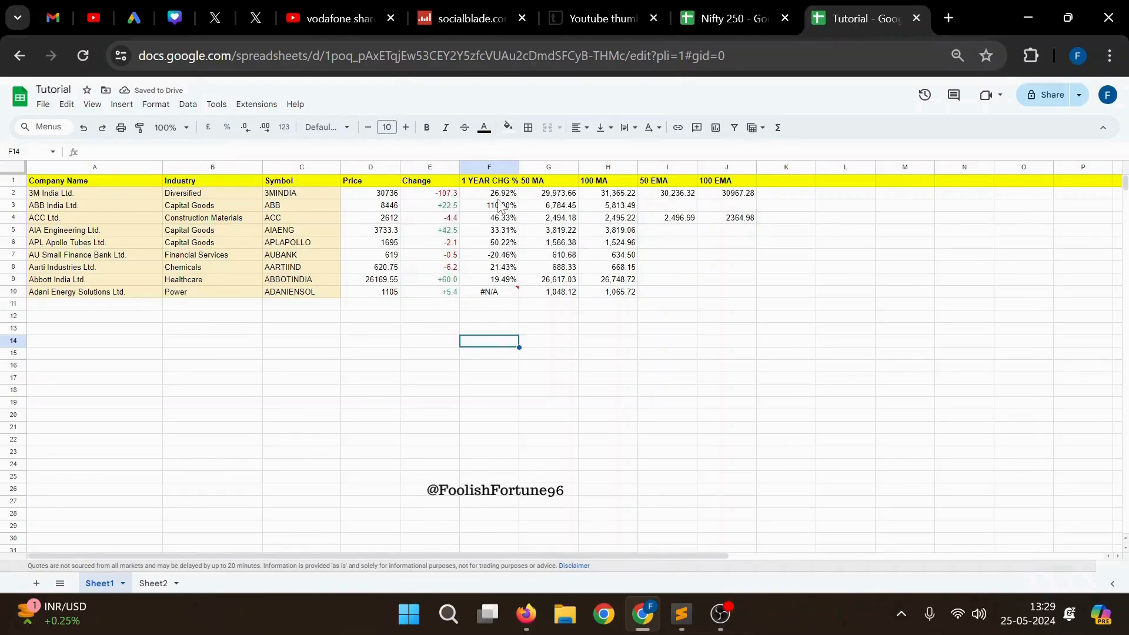
# - Apply the custom number format [color50]+#,##0.0;[red]-#,##0.0;% to the 1 YEAR CHG % values in F2:F10
pyautogui.moveTo(500, 193); pyautogui.dragTo(493, 292)
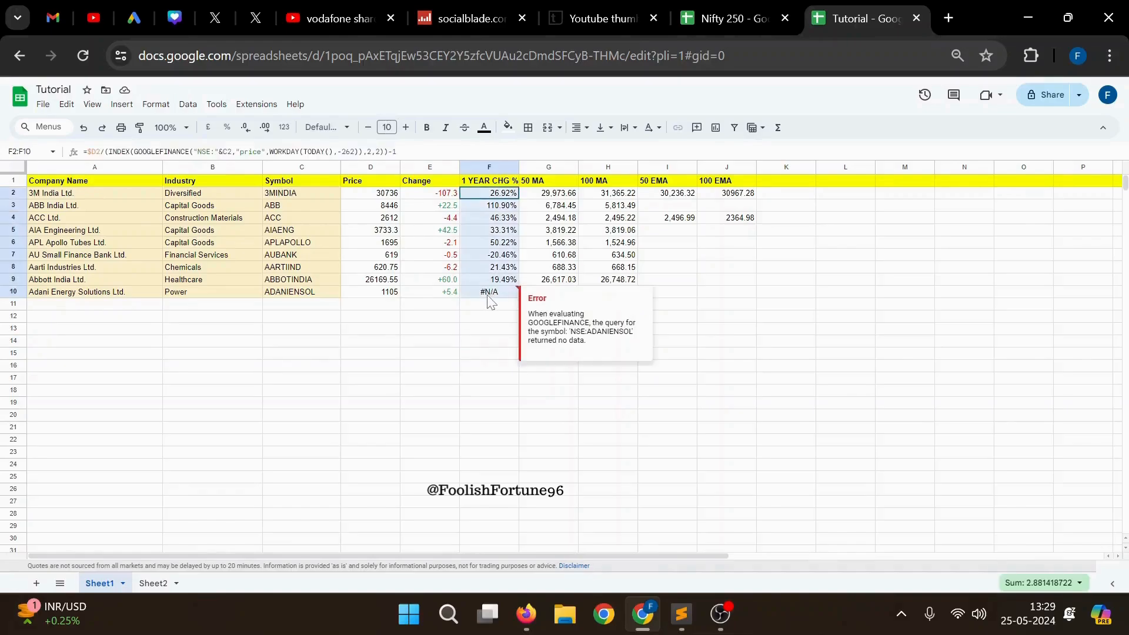
pyautogui.click(156, 104)
pyautogui.moveTo(265, 188)
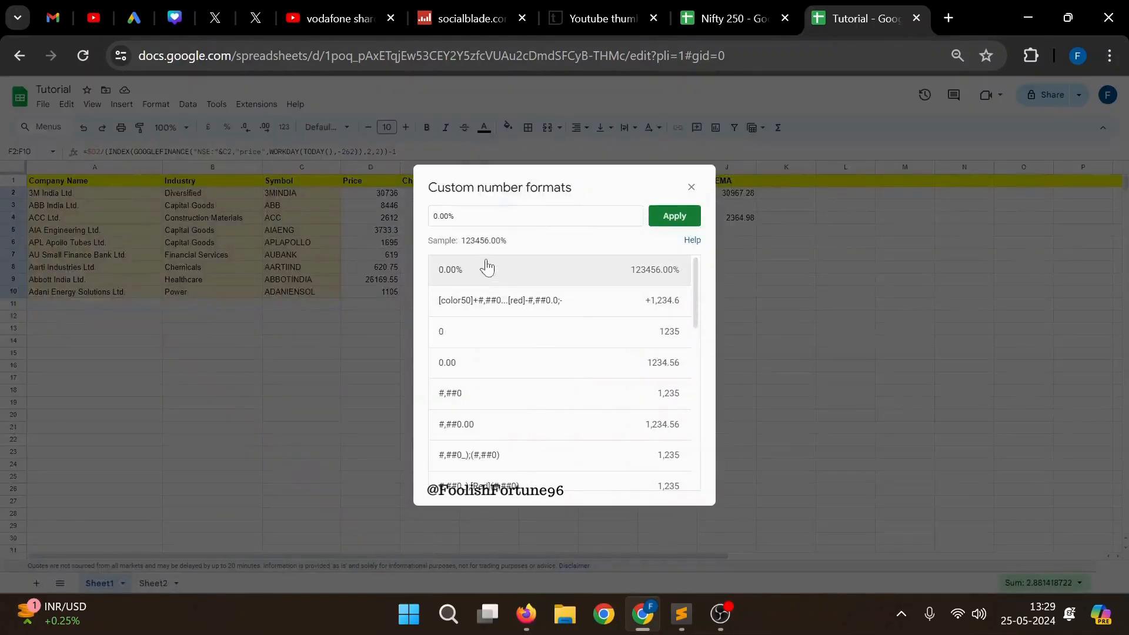
pyautogui.moveTo(462, 216); pyautogui.dragTo(431, 217)
pyautogui.hotkey('ctrl', 'v')
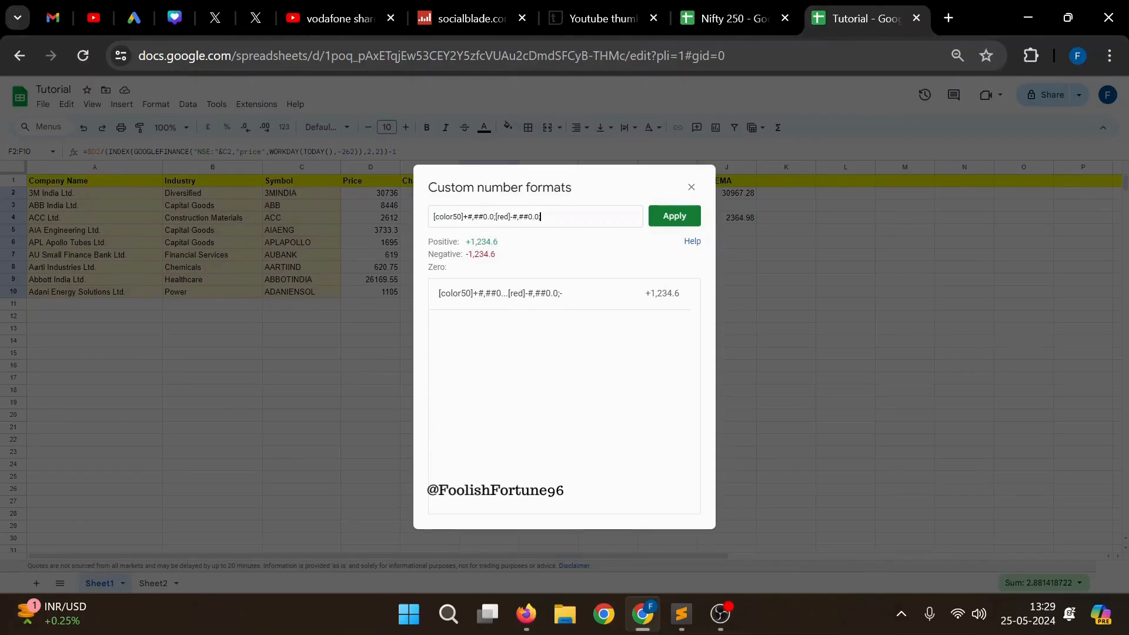
pyautogui.write('%')
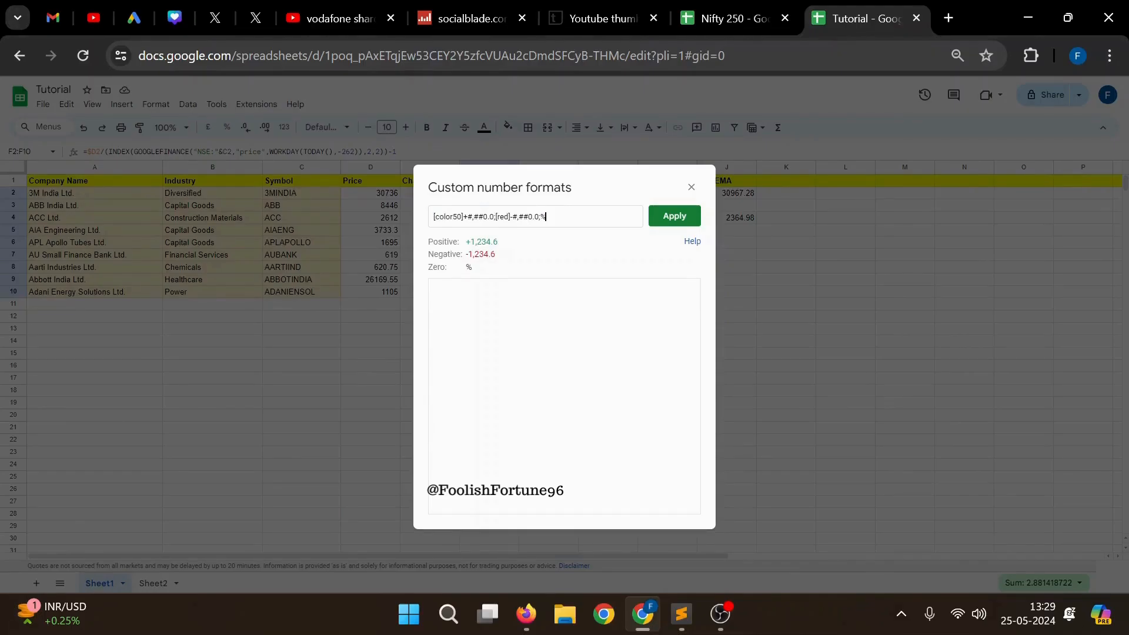
pyautogui.click(675, 217)
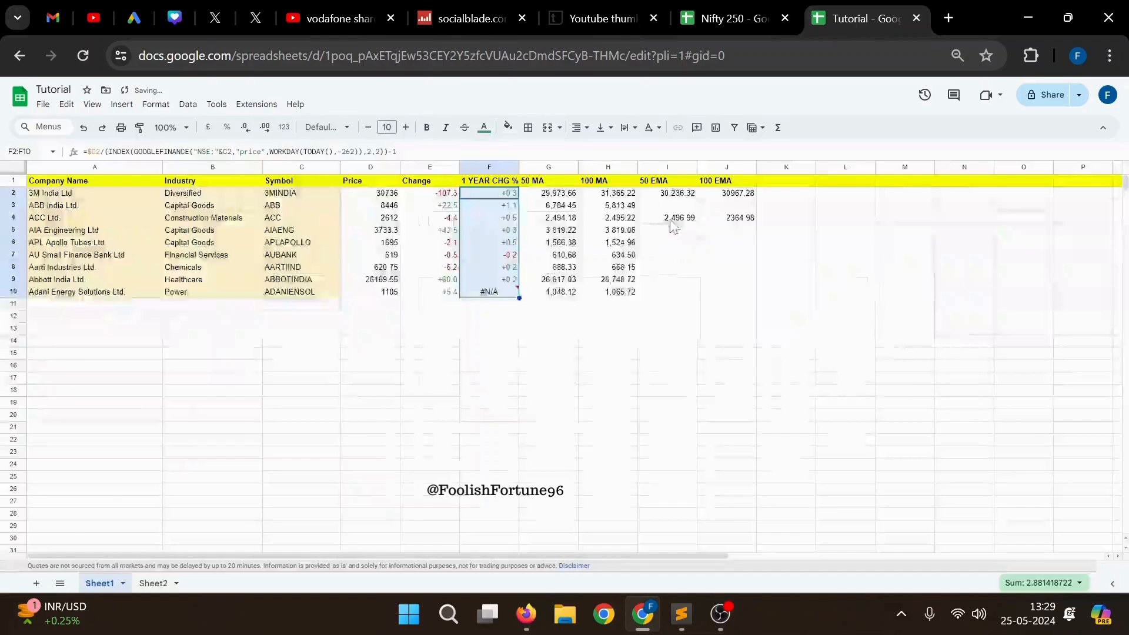
pyautogui.click(615, 353)
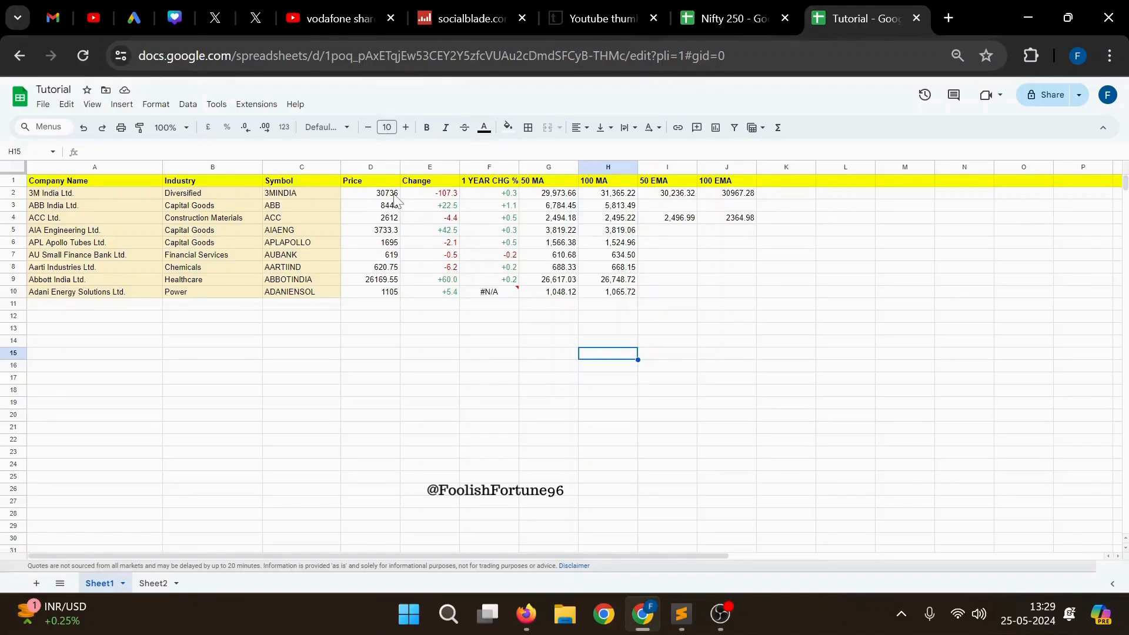
# - Switch to the Nifty 250 spreadsheet and review its finished columns, formatting and yearly charts
pyautogui.click(778, 11)
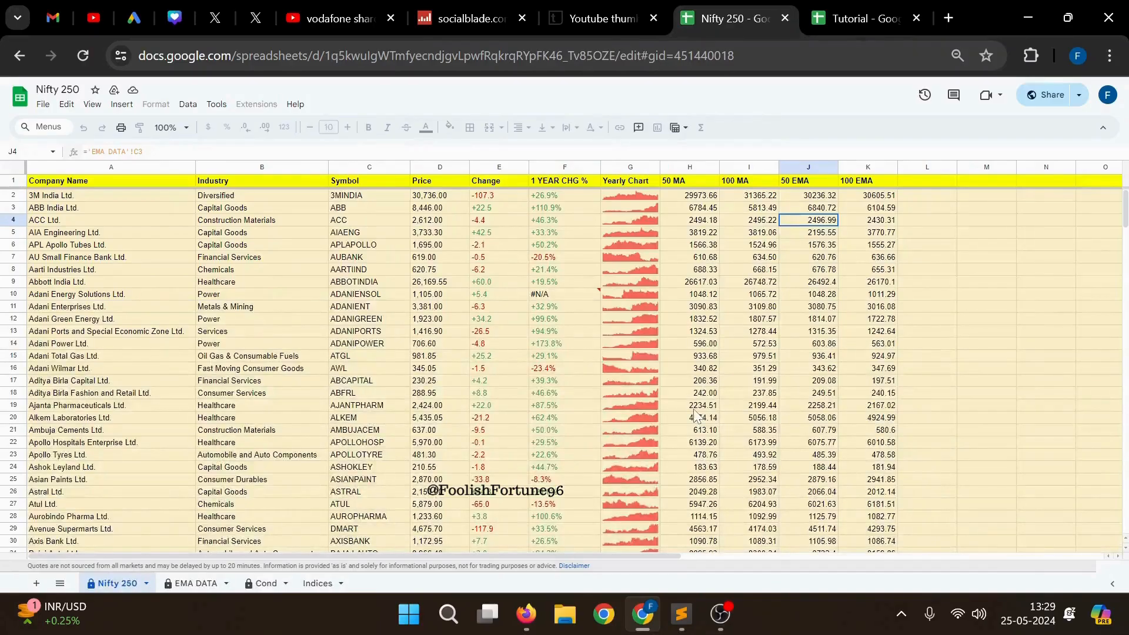
pyautogui.scroll(10, 694, 415)
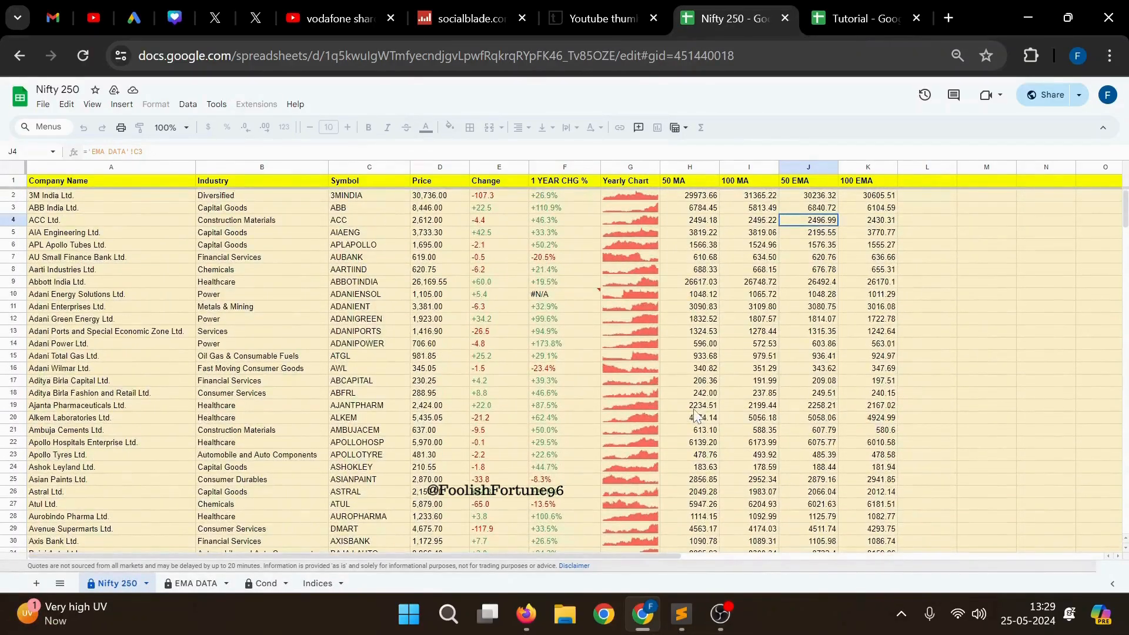
pyautogui.hscroll(5, 694, 415)
pyautogui.hscroll(-5, 694, 415)
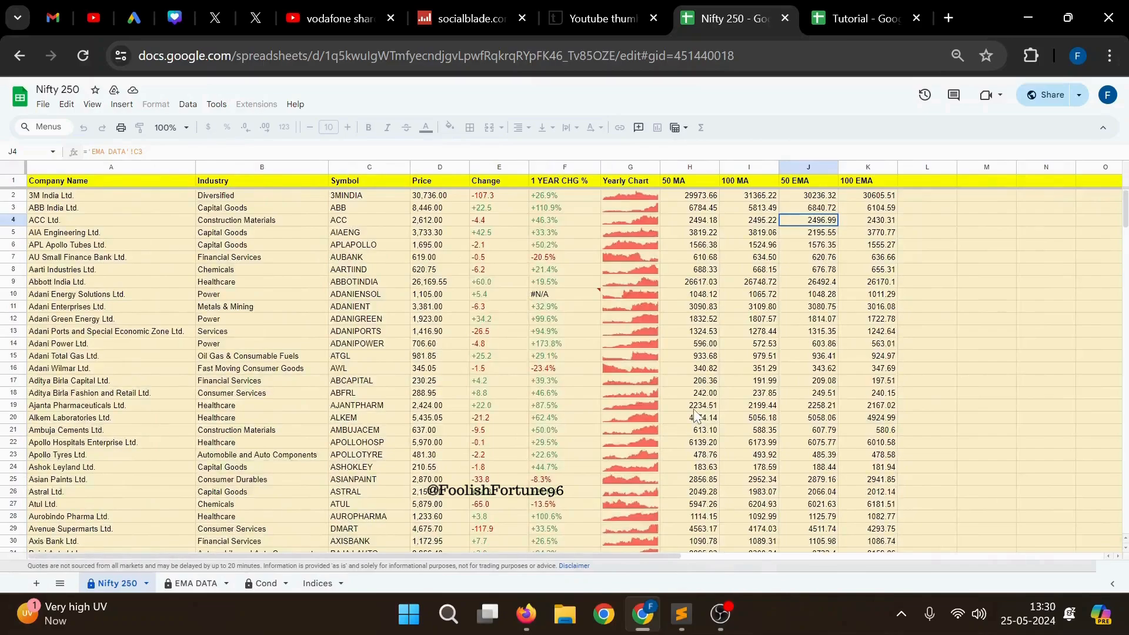